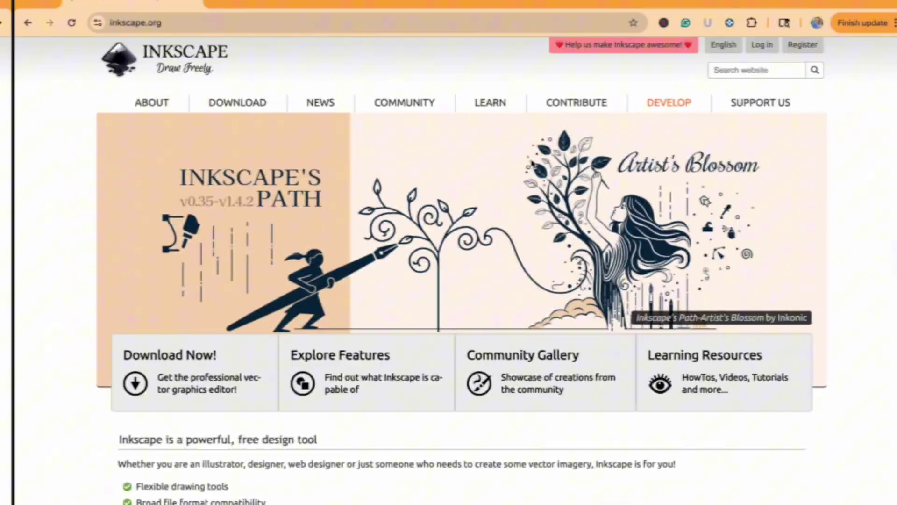
pyautogui.scroll(-1, 495, 282)
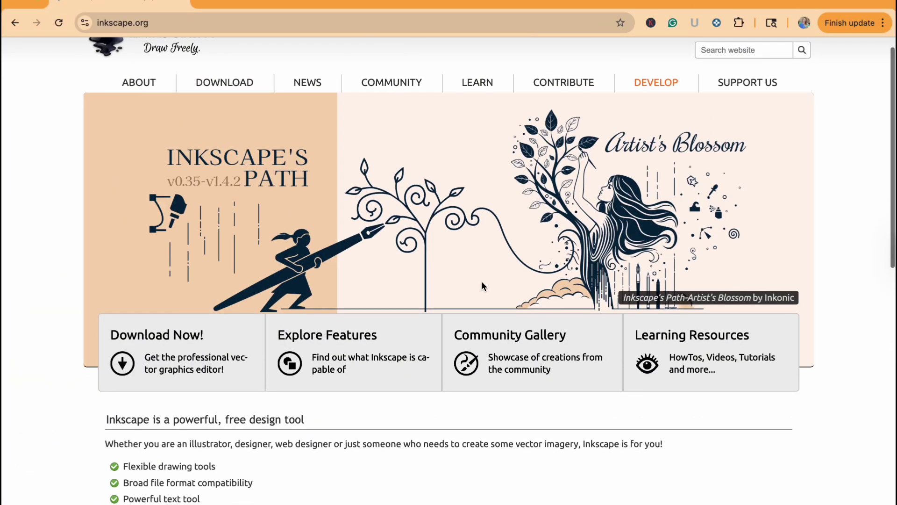
pyautogui.scroll(-1, 482, 285)
pyautogui.scroll(-1, 482, 285)
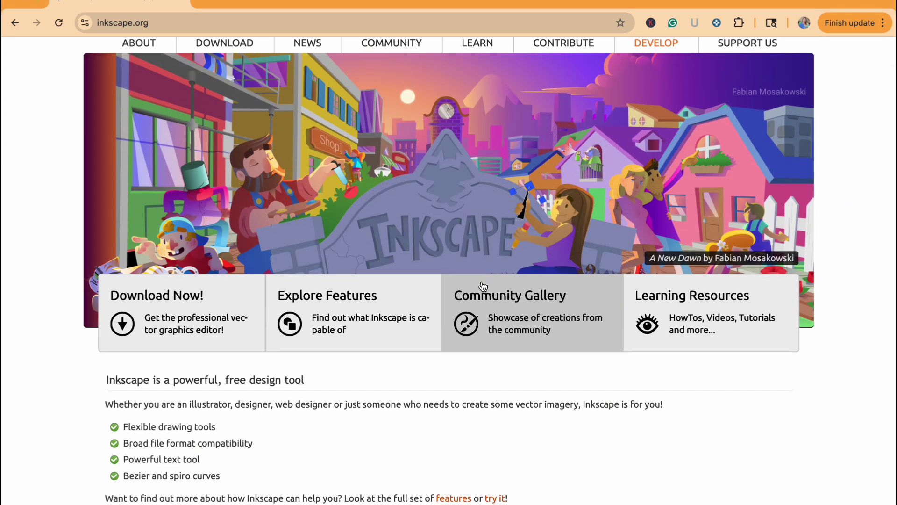
pyautogui.scroll(-2, 483, 287)
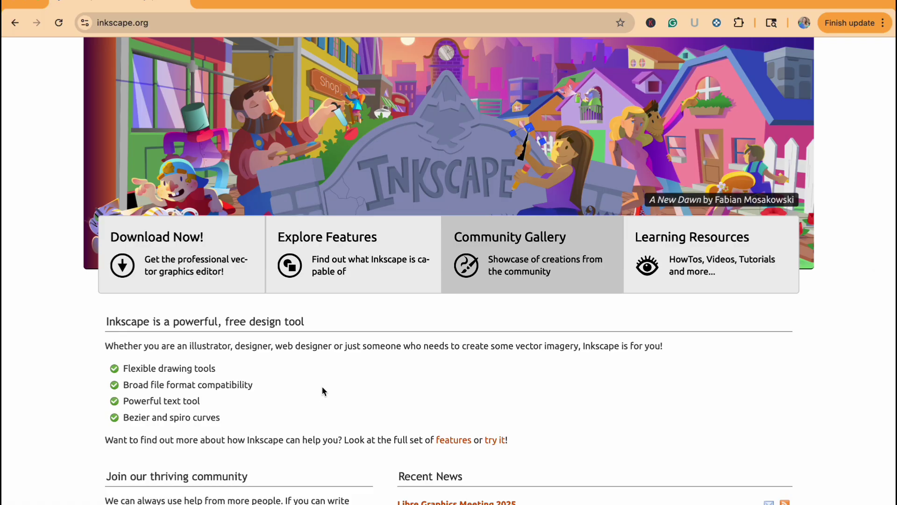
pyautogui.scroll(-1, 323, 390)
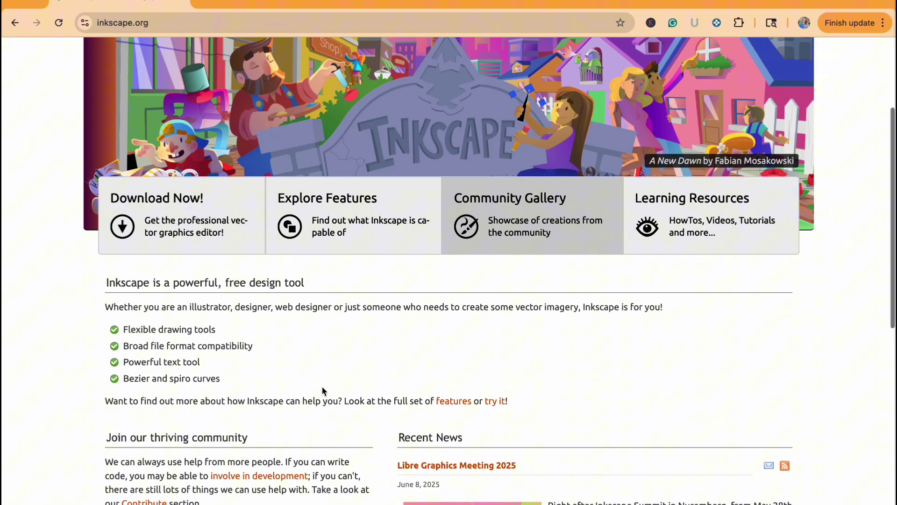
pyautogui.scroll(-2, 322, 390)
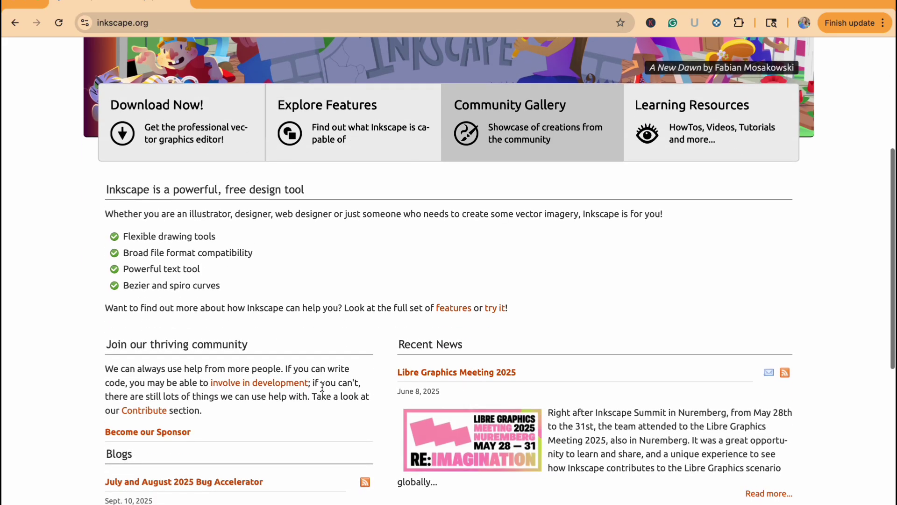
pyautogui.scroll(3, 322, 390)
pyautogui.scroll(3, 322, 387)
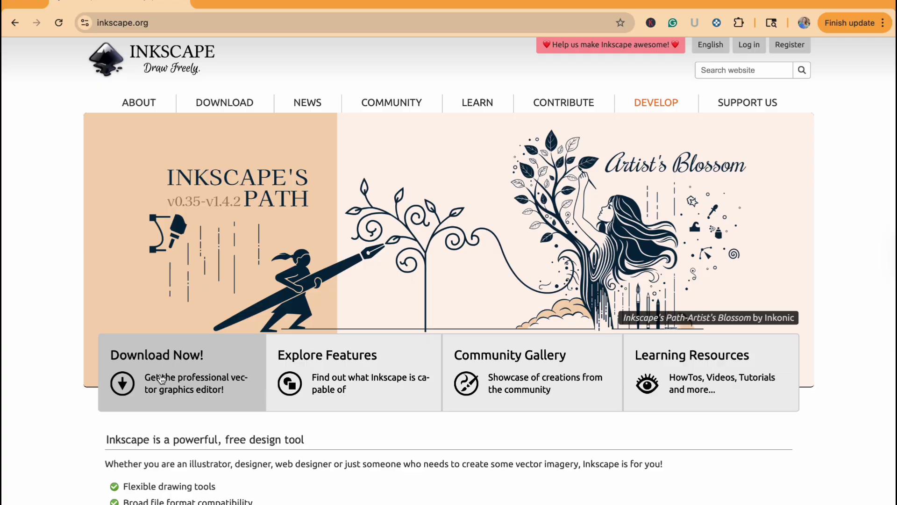
# Scroll through the Inkscape 1.4.2 release notes on the download page.
pyautogui.scroll(-4, 230, 464)
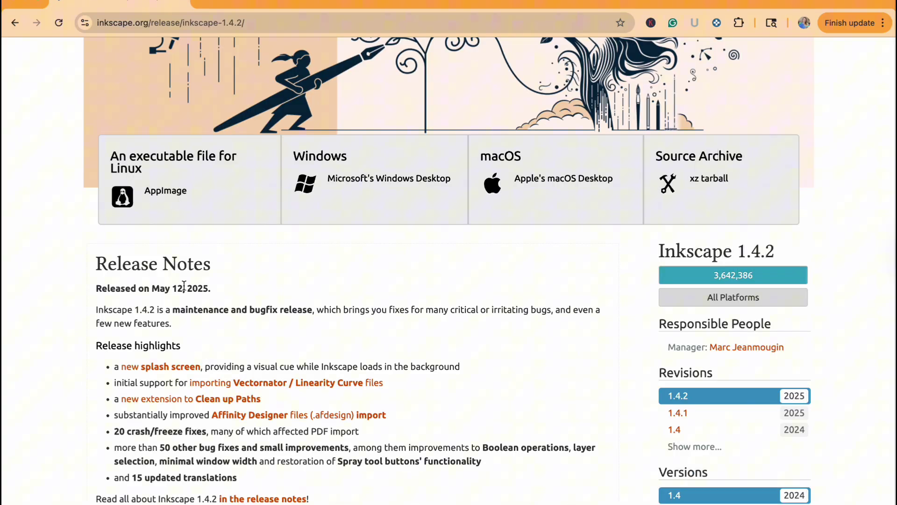
pyautogui.scroll(-1, 212, 302)
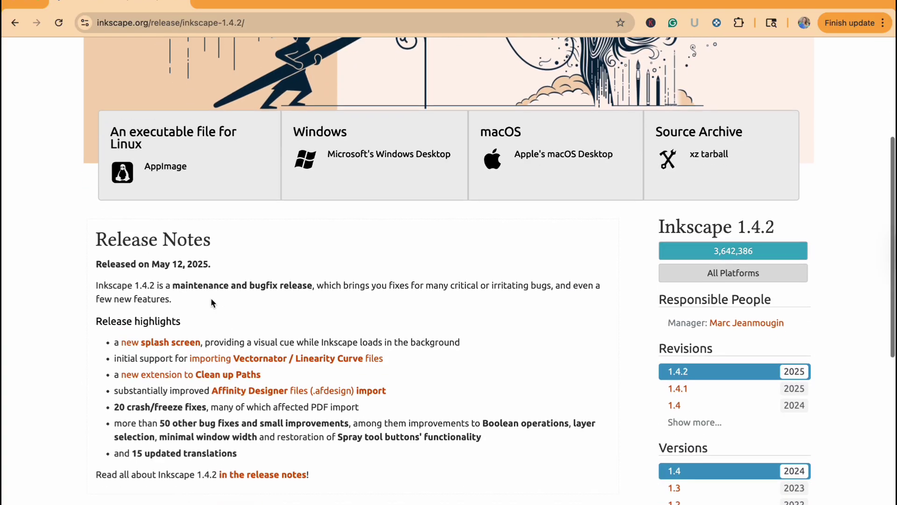
pyautogui.scroll(-2, 211, 299)
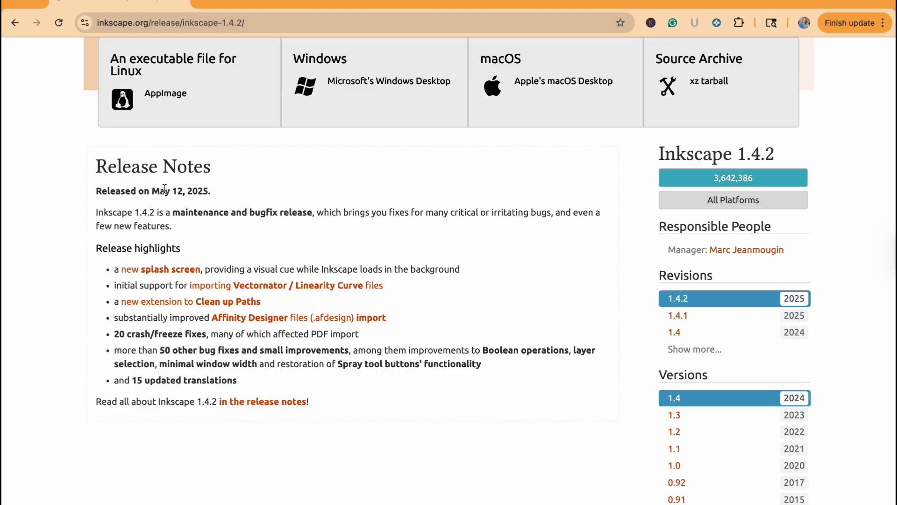
pyautogui.scroll(2, 556, 159)
# Open the macOS download, then keep Solid White canvas, Inkscape default shortcuts and dark theme.
pyautogui.click(560, 158)
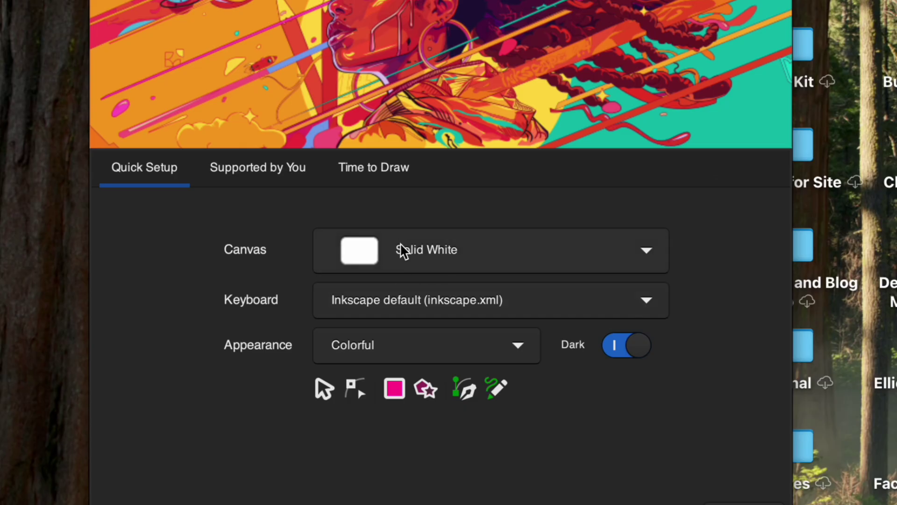
pyautogui.click(426, 257)
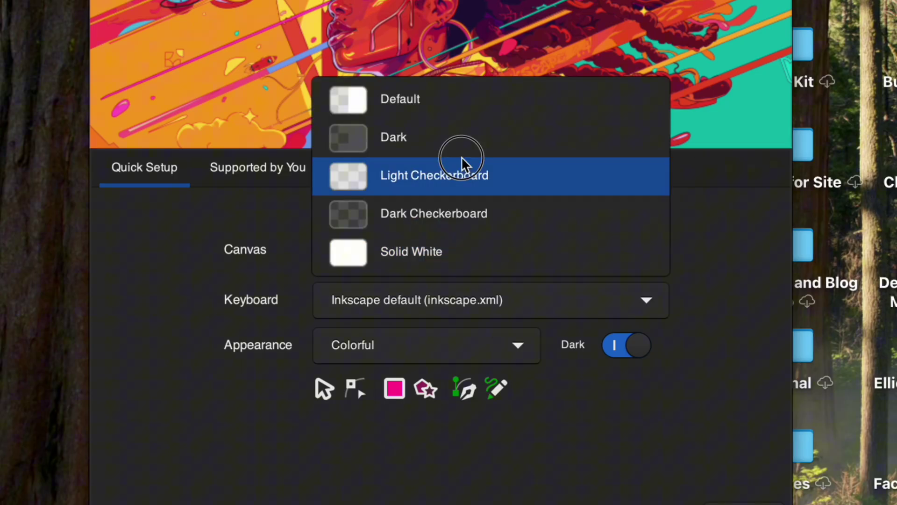
pyautogui.click(443, 256)
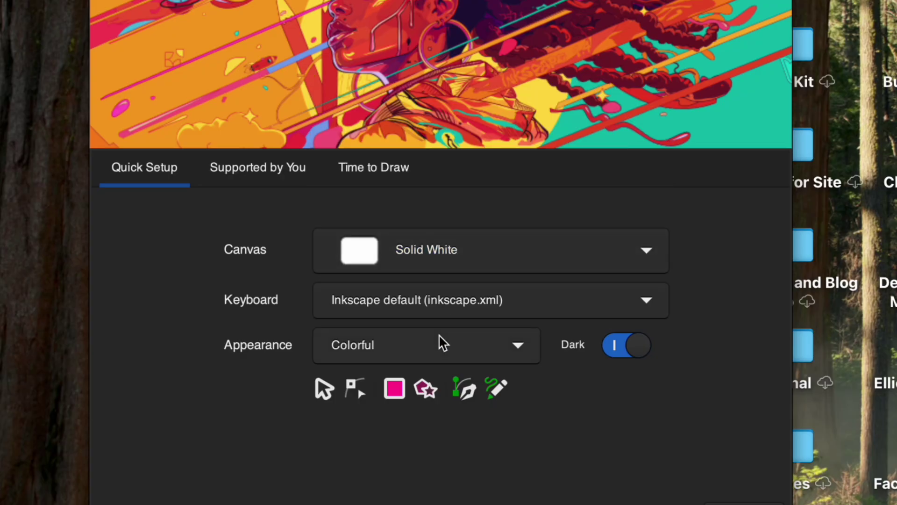
pyautogui.click(454, 310)
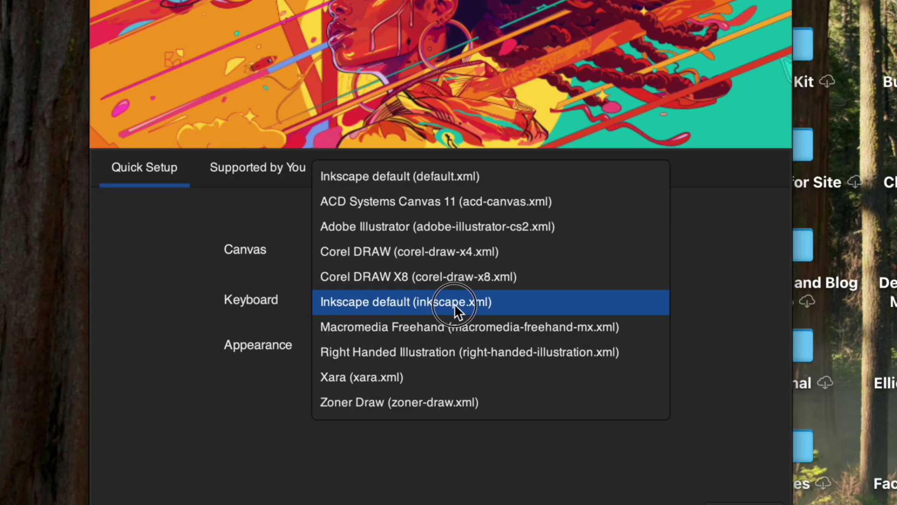
pyautogui.click(454, 304)
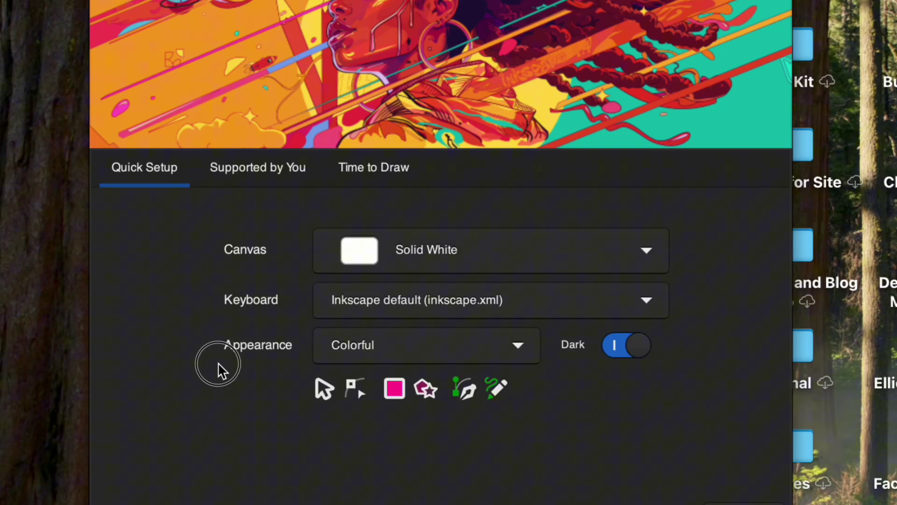
pyautogui.click(634, 350)
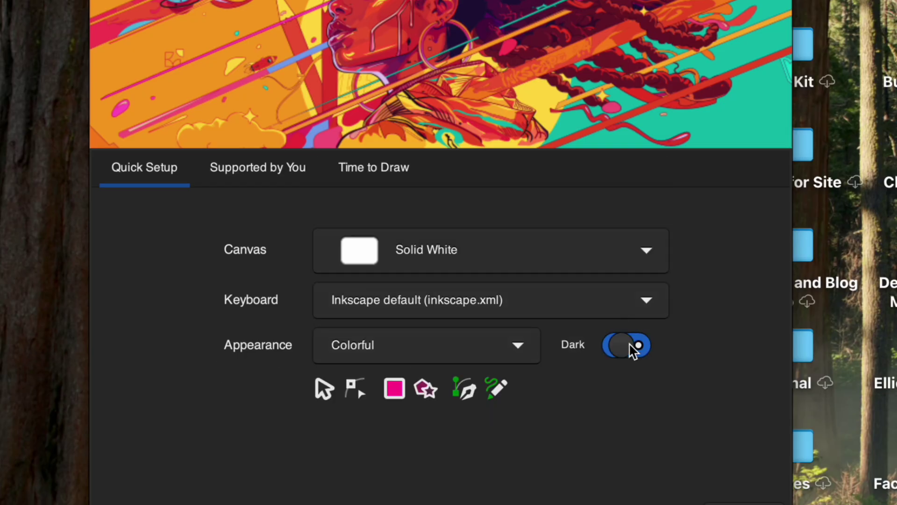
pyautogui.click(611, 352)
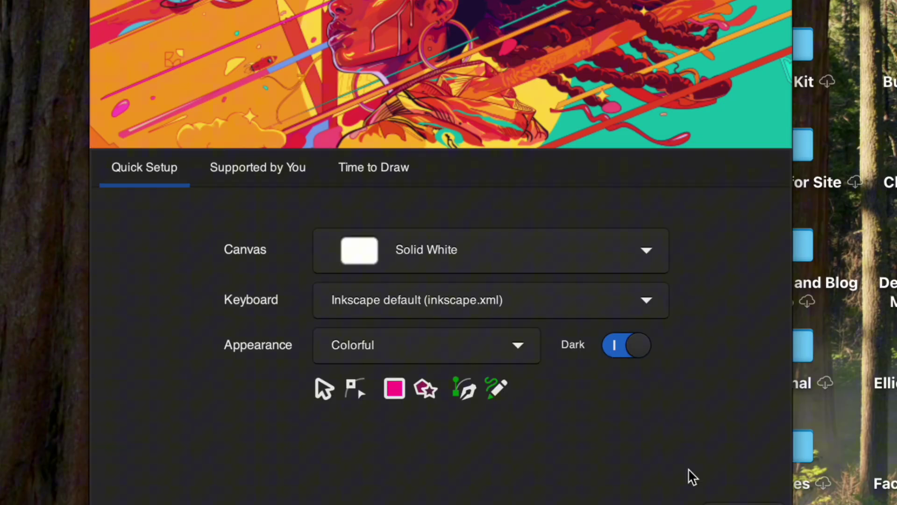
# Browse the Supporting, Social media, Video and Print template tabs, then close the welcome screen.
pyautogui.click(722, 501)
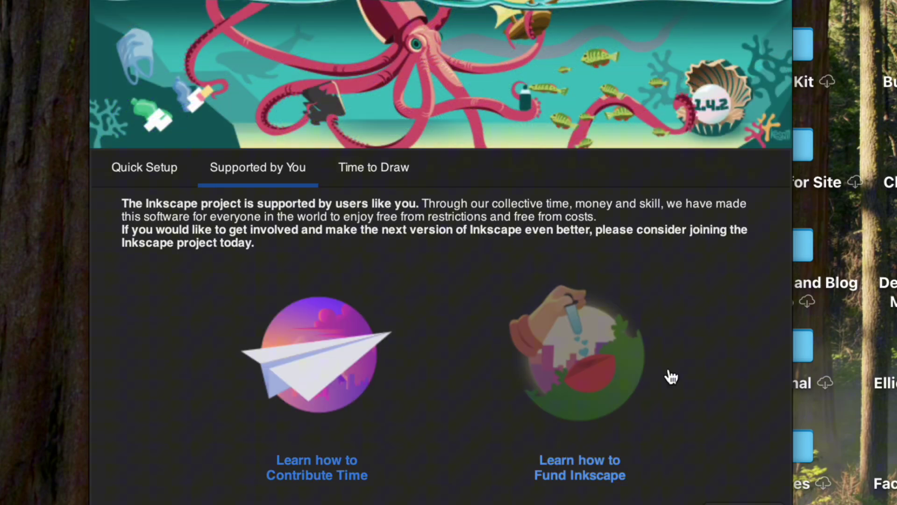
pyautogui.click(721, 500)
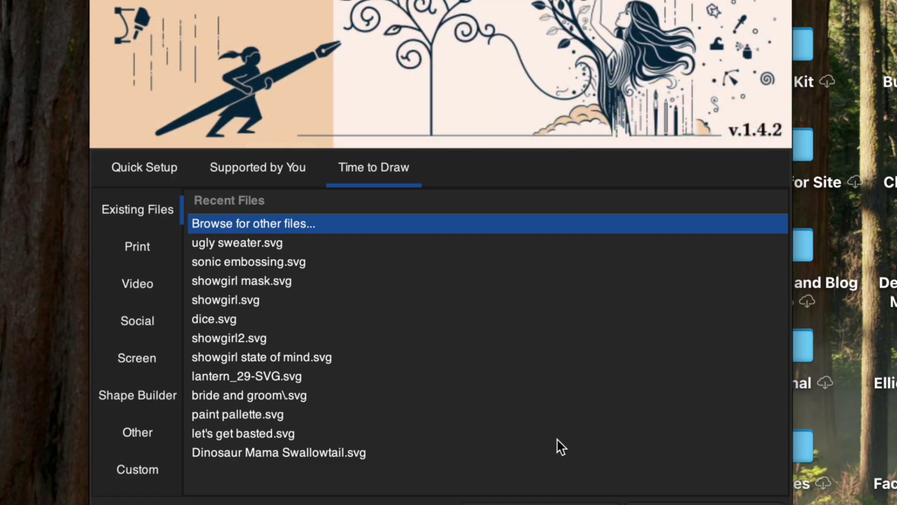
pyautogui.click(133, 315)
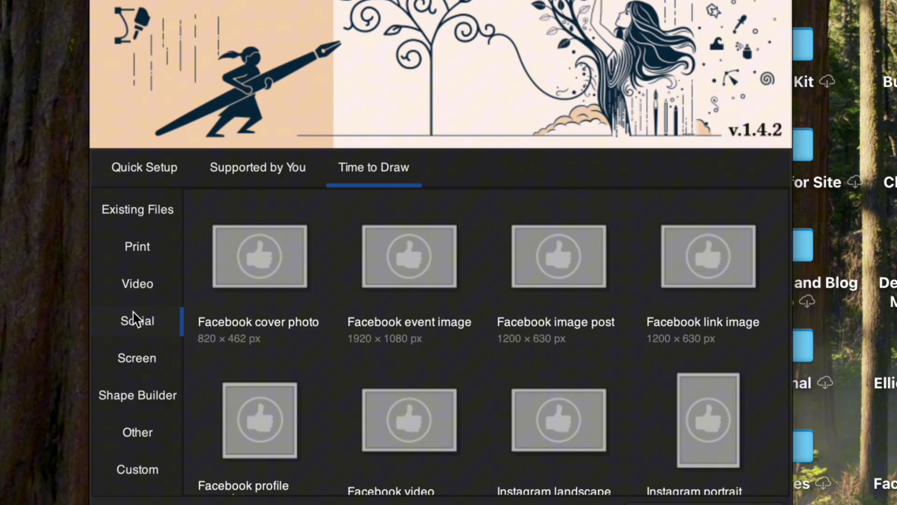
pyautogui.click(137, 286)
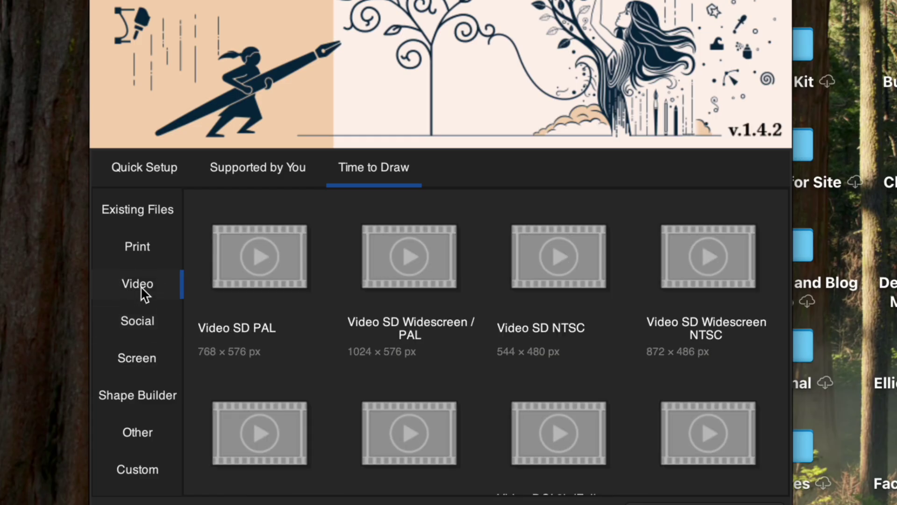
pyautogui.click(139, 246)
pyautogui.click(133, 207)
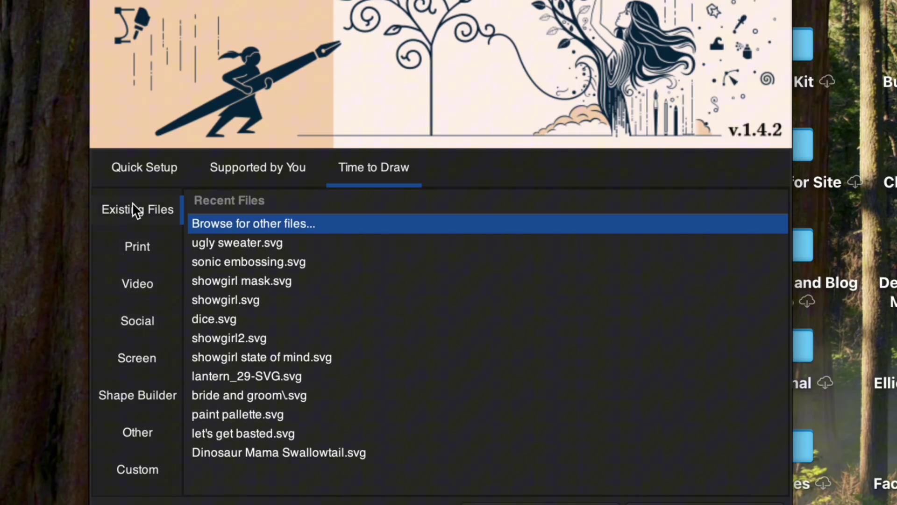
pyautogui.click(685, 501)
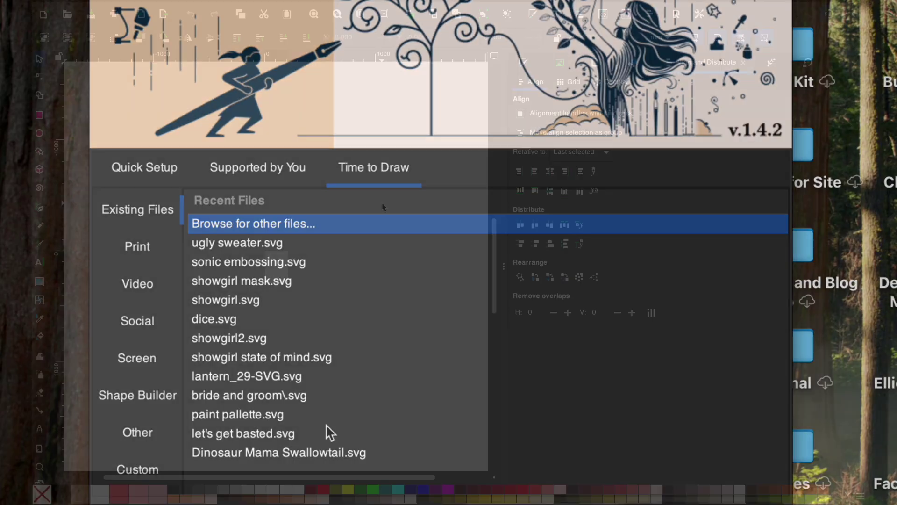
pyautogui.scroll(4, 280, 276)
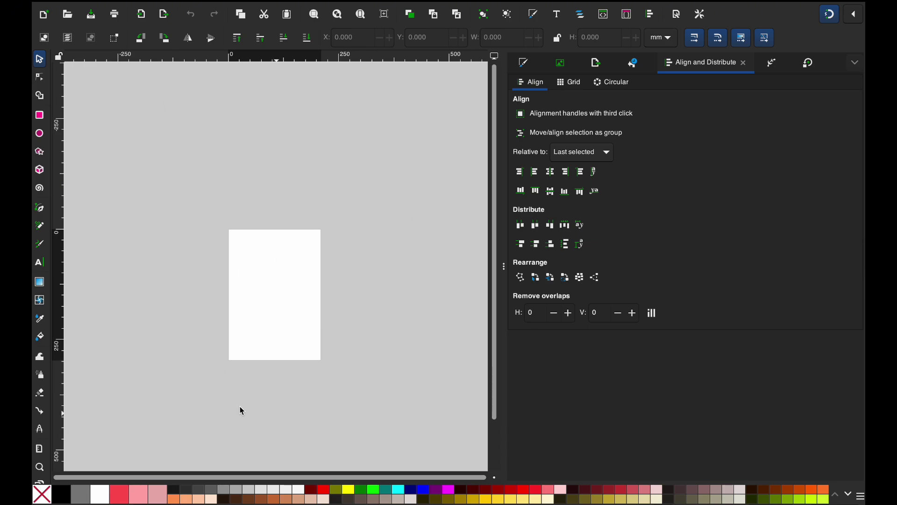
pyautogui.click(45, 130)
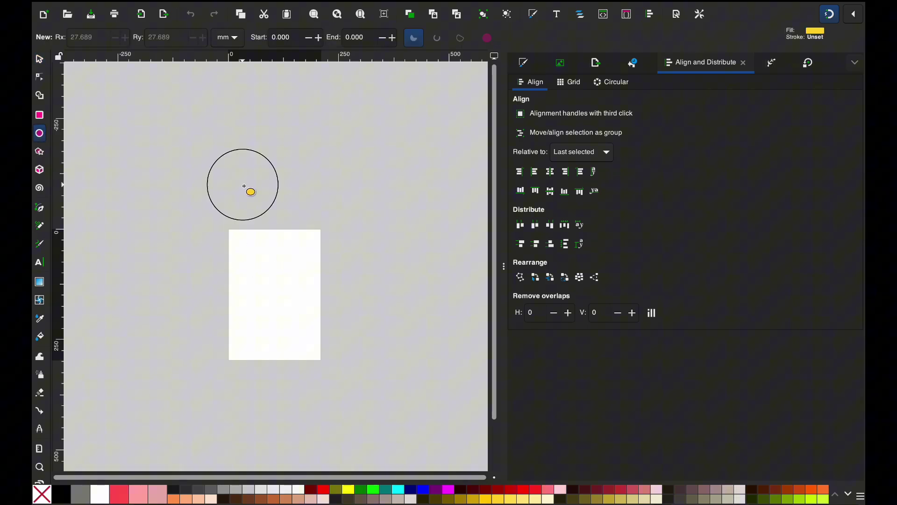
pyautogui.moveTo(242, 185); pyautogui.dragTo(287, 302)
pyautogui.moveTo(265, 244); pyautogui.dragTo(274, 230)
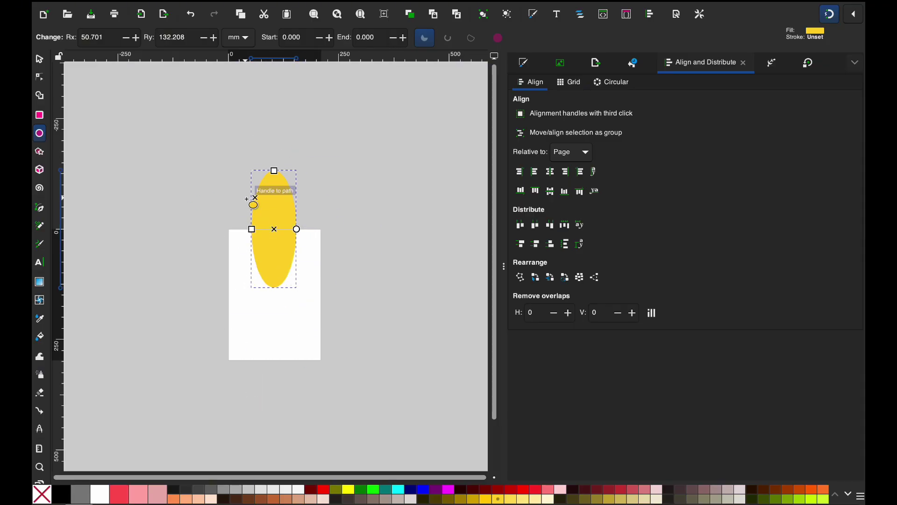
pyautogui.press('Delete')
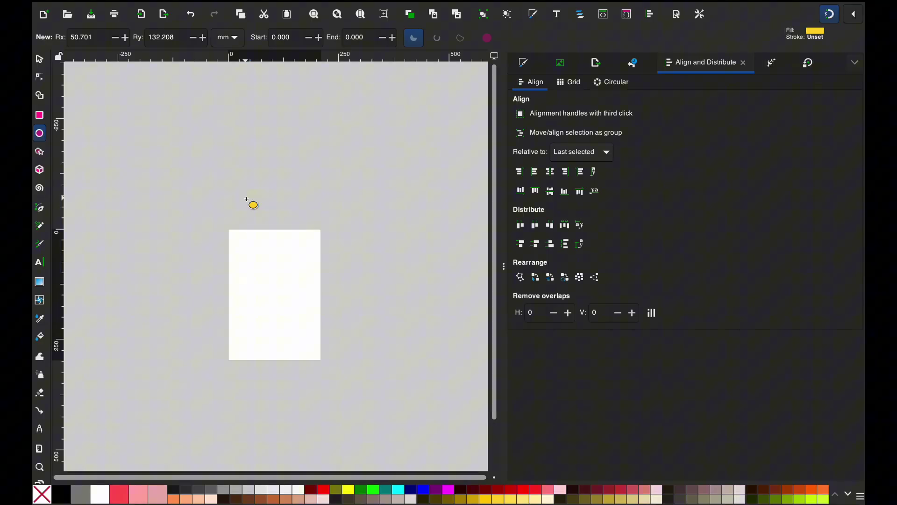
pyautogui.scroll(2, 245, 301)
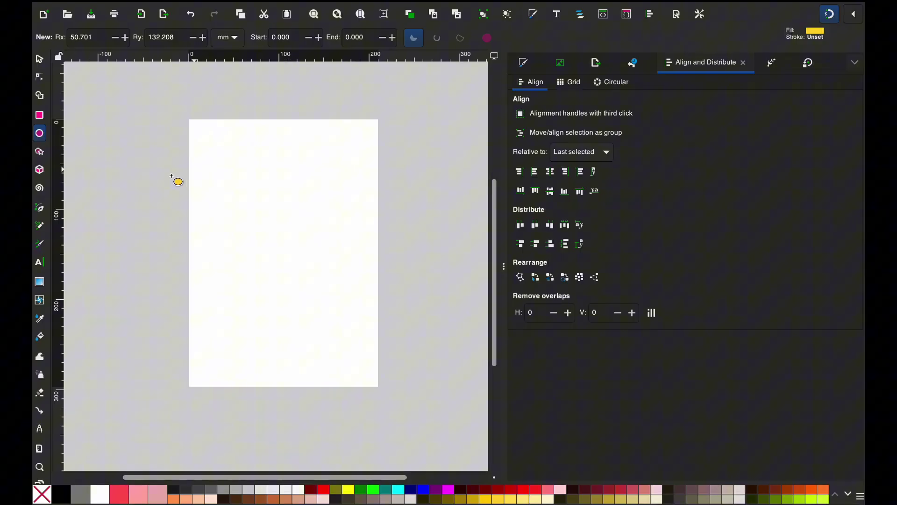
# Cycle through the Selector, Node, Shape Builder, Rectangle and Star tools, ending on Ellipse/Arc.
pyautogui.click(39, 57)
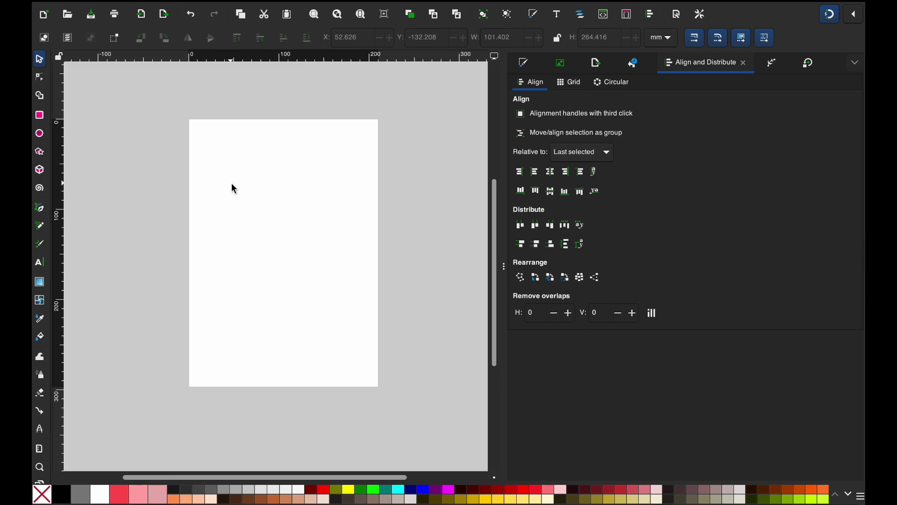
pyautogui.scroll(1, 232, 183)
pyautogui.click(40, 77)
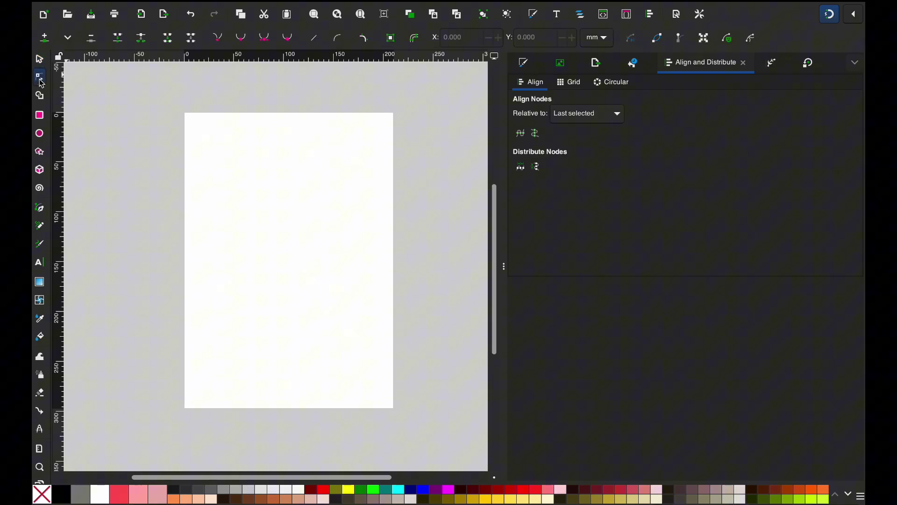
pyautogui.click(41, 97)
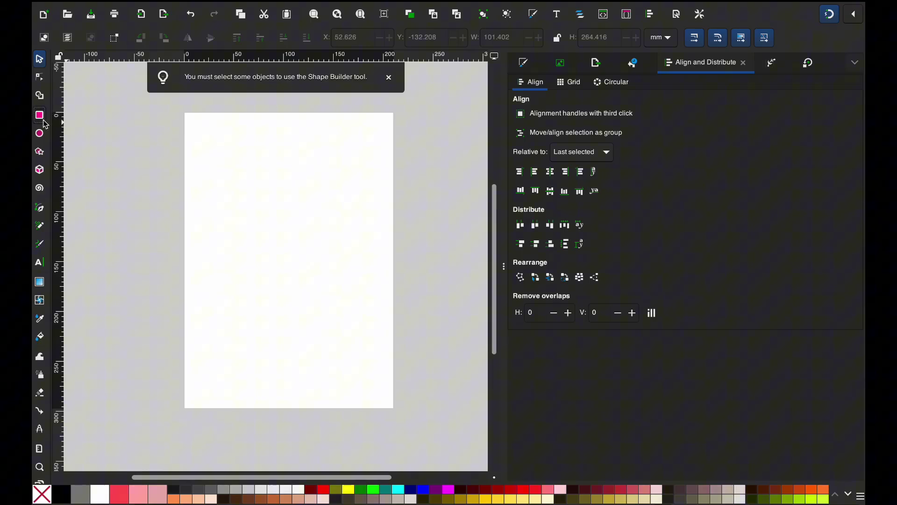
pyautogui.click(39, 115)
pyautogui.click(39, 133)
pyautogui.click(41, 156)
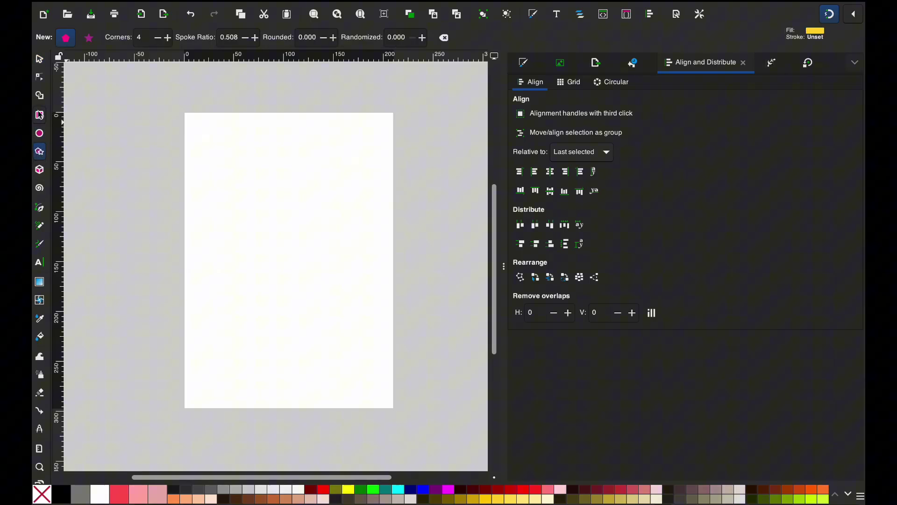
pyautogui.click(40, 134)
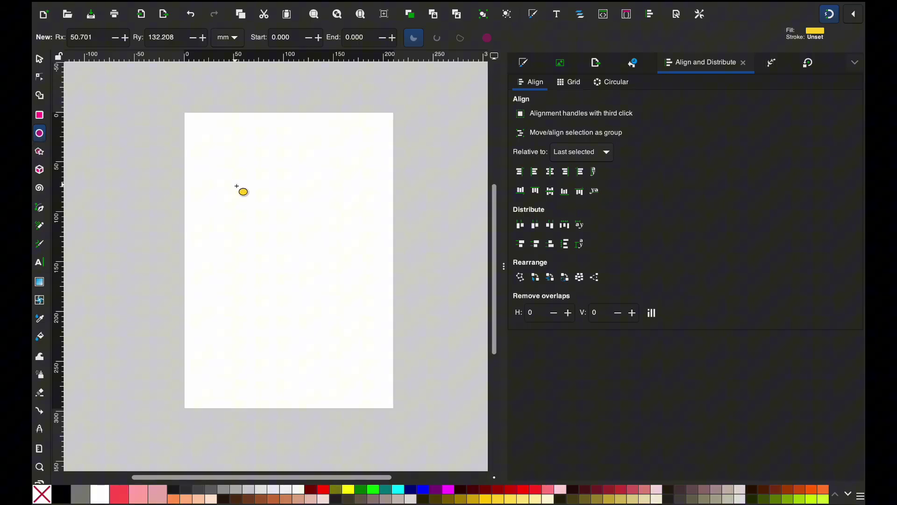
pyautogui.click(236, 186)
pyautogui.moveTo(236, 186)
pyautogui.mouseDown()
pyautogui.moveTo(301, 211)
pyautogui.moveTo(368, 259)
pyautogui.mouseUp()
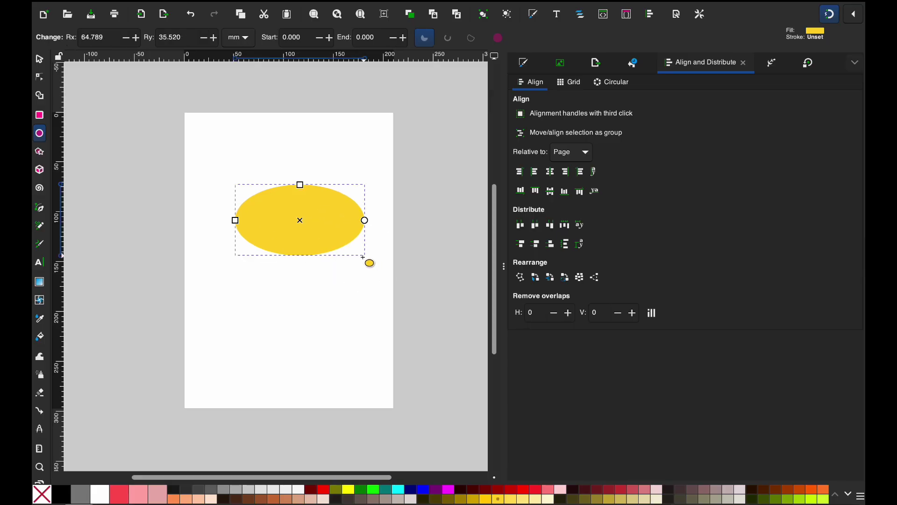
pyautogui.press('Delete')
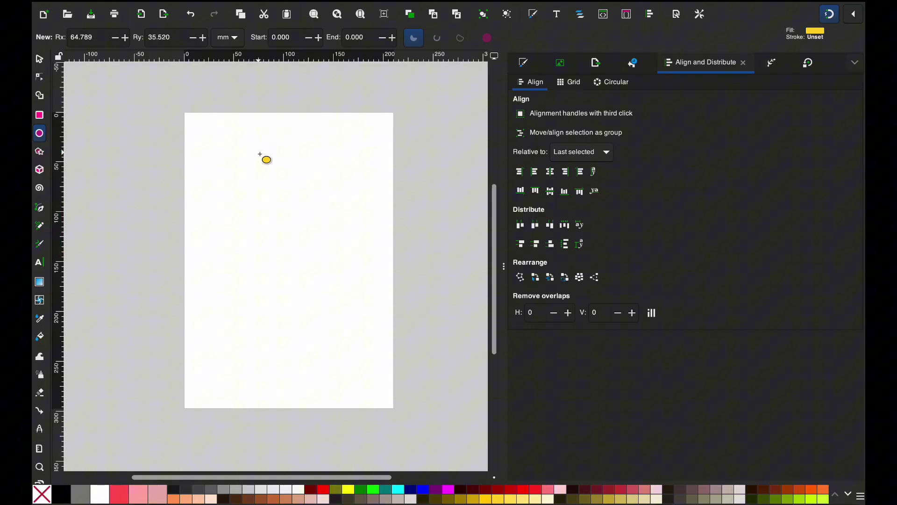
pyautogui.moveTo(239, 165); pyautogui.dragTo(337, 253)
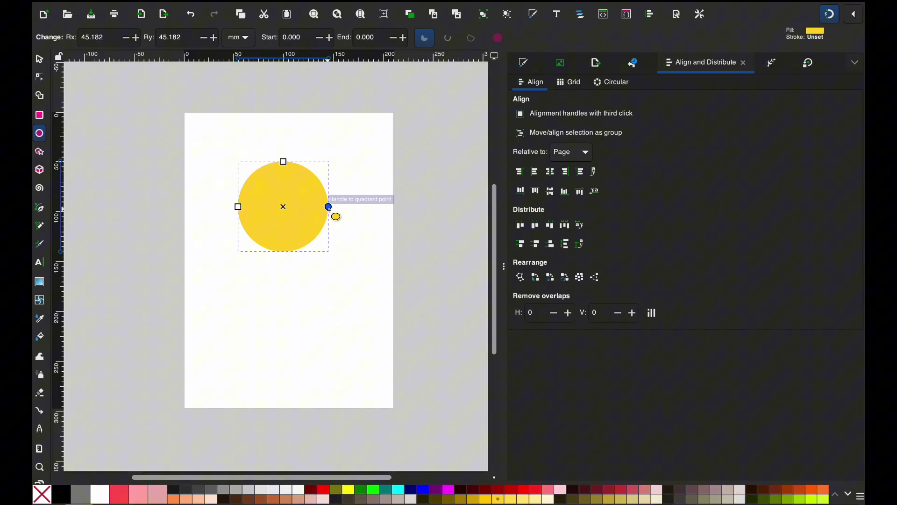
pyautogui.moveTo(329, 207); pyautogui.dragTo(346, 196)
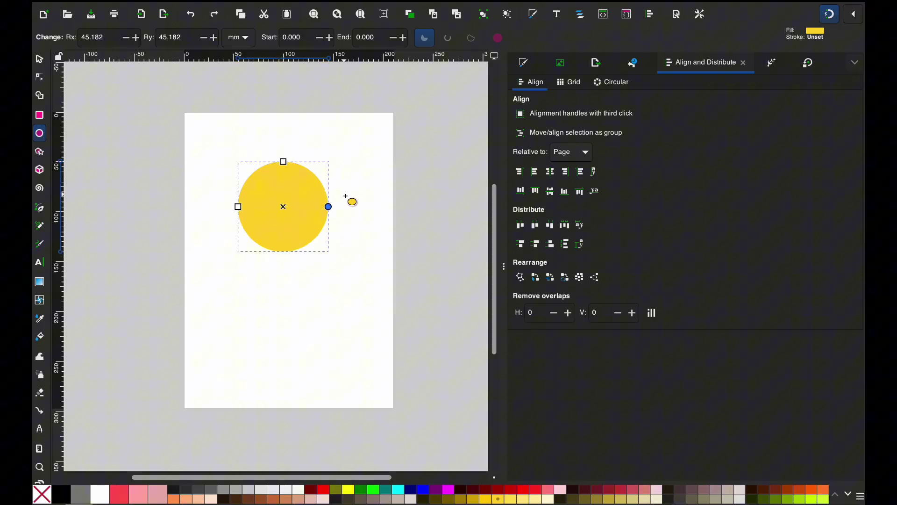
pyautogui.press('Delete')
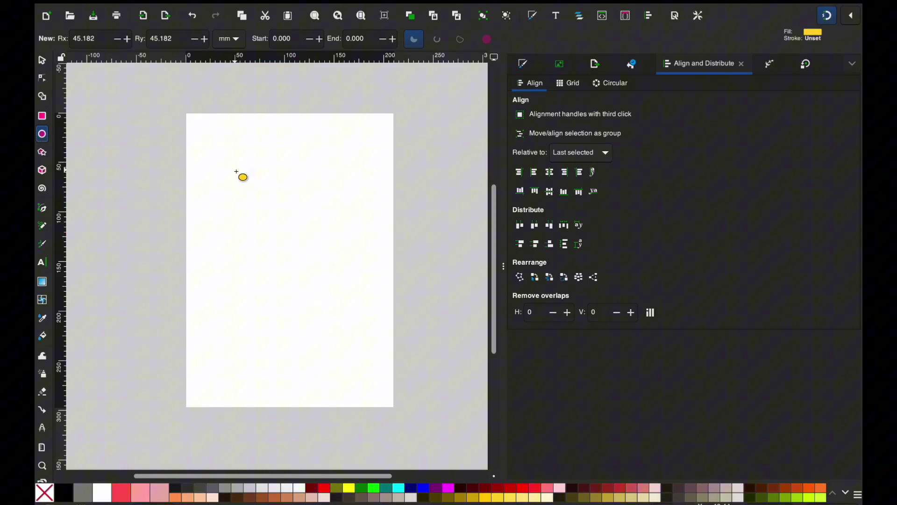
# Draw a wide yellow ellipse near the page top and set its arc End to 360.
pyautogui.moveTo(240, 174); pyautogui.dragTo(361, 238)
pyautogui.moveTo(358, 188); pyautogui.dragTo(366, 206)
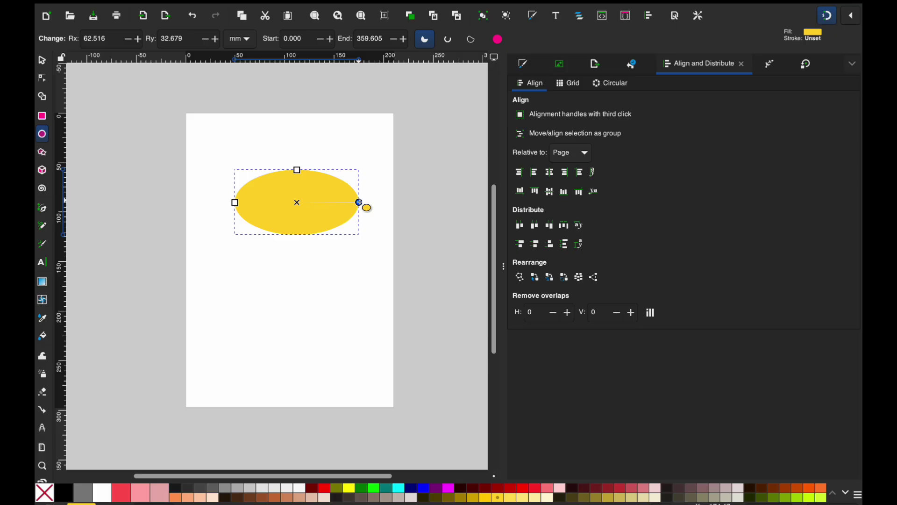
pyautogui.scroll(3, 325, 213)
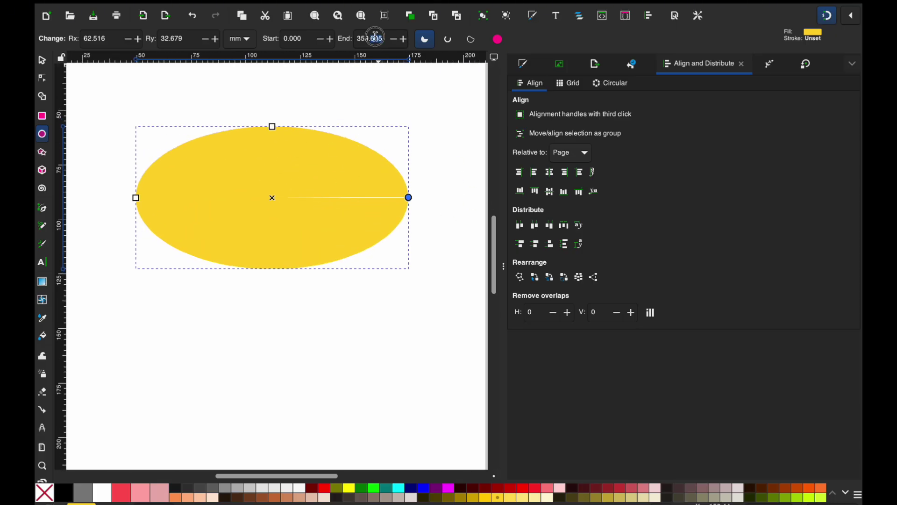
pyautogui.write('360')
pyautogui.press('Return')
# Convert the ellipse into an editable path with Path > Object to Path.
pyautogui.scroll(-3, 319, 213)
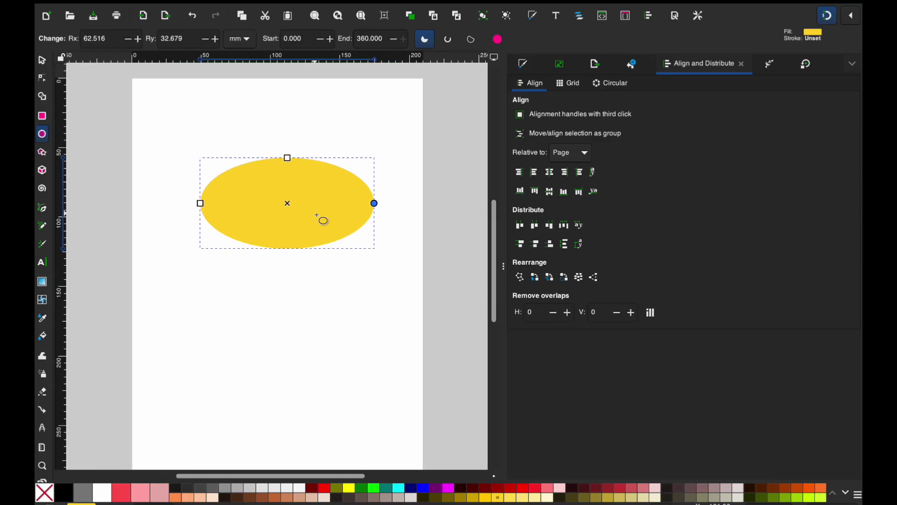
pyautogui.scroll(-2, 322, 221)
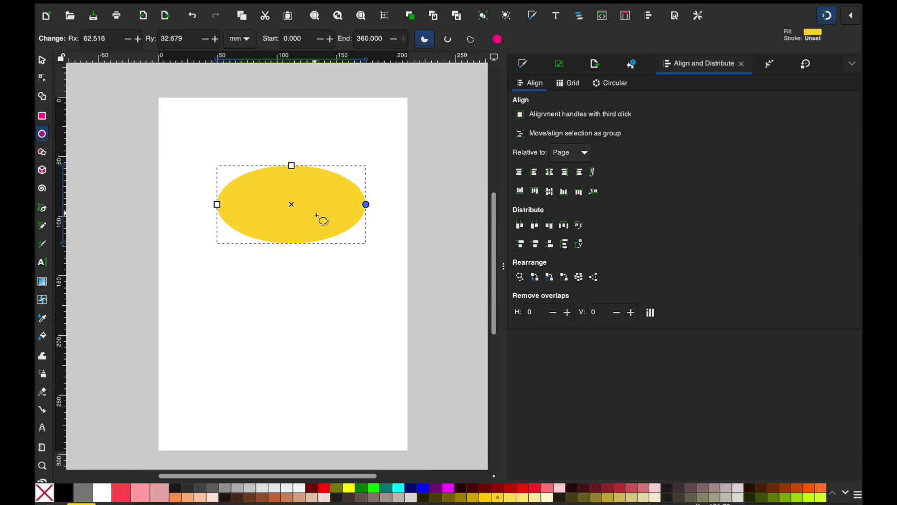
pyautogui.click(254, 1)
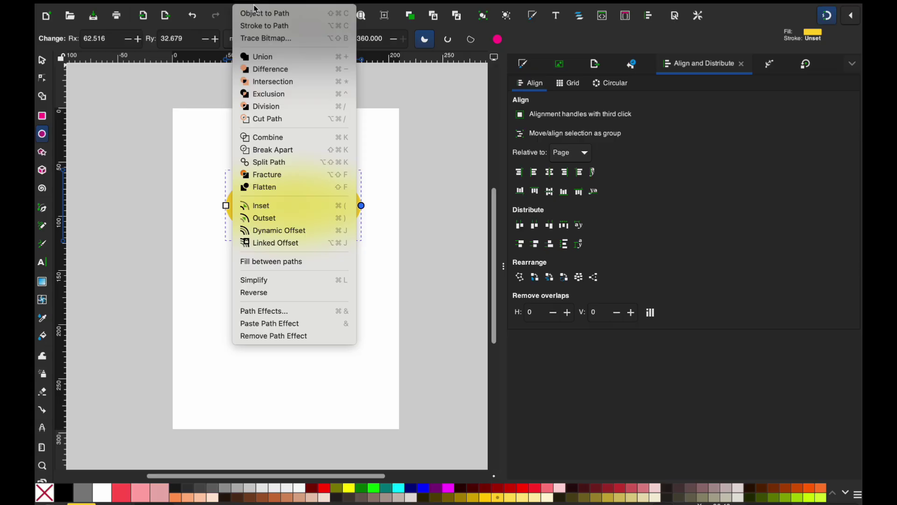
pyautogui.click(256, 12)
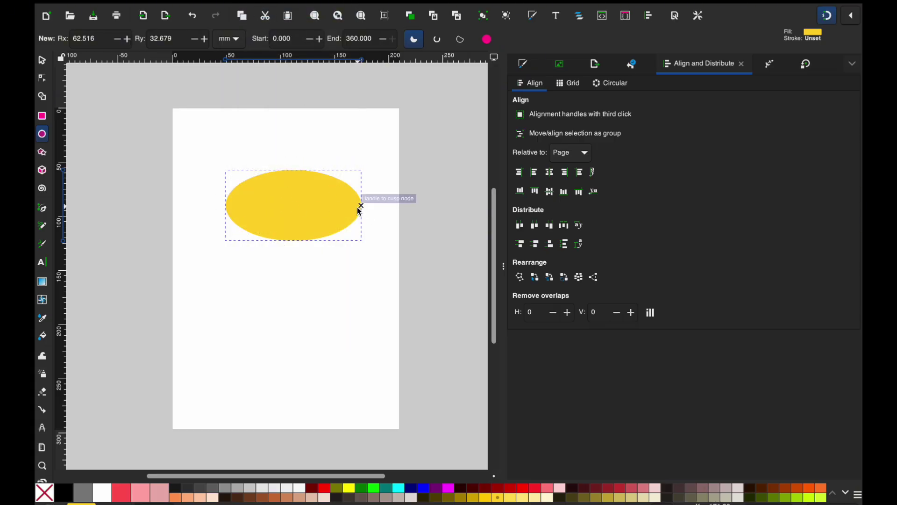
# Delete the ellipse's bottom node with the Node tool.
pyautogui.click(43, 78)
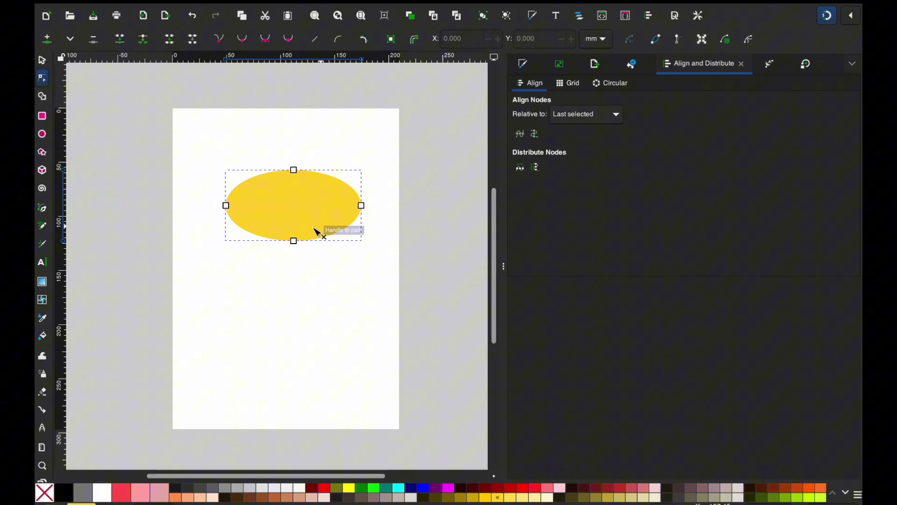
pyautogui.click(294, 241)
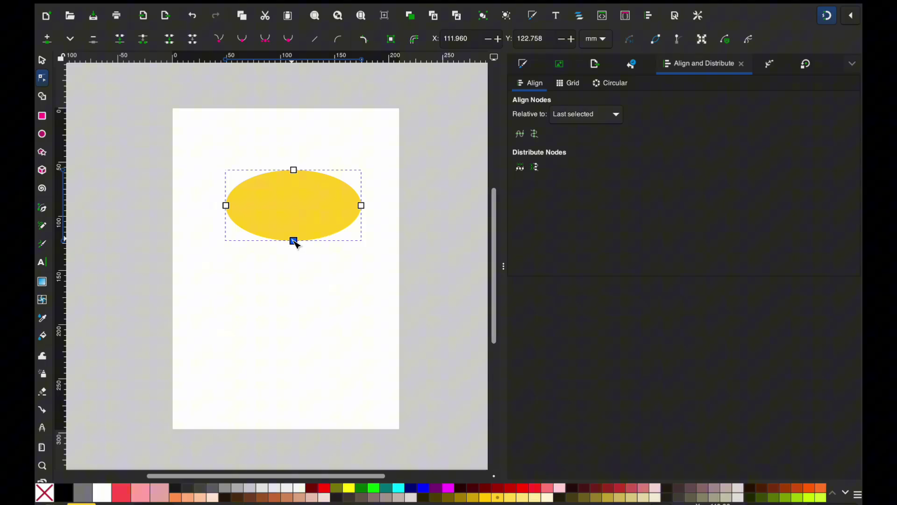
pyautogui.press('Delete')
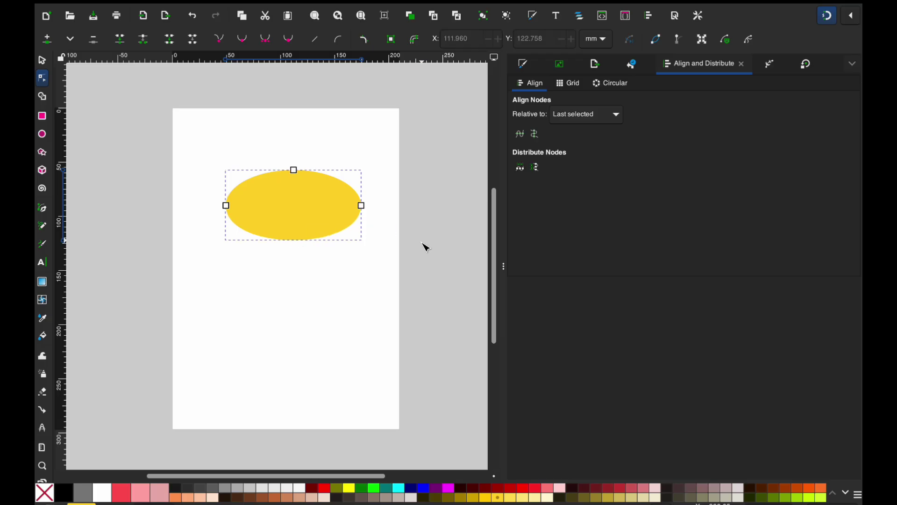
pyautogui.moveTo(303, 243)
pyautogui.mouseDown()
pyautogui.moveTo(298, 210)
pyautogui.moveTo(297, 219)
pyautogui.moveTo(288, 202)
pyautogui.moveTo(308, 229)
pyautogui.moveTo(306, 243)
pyautogui.mouseUp()
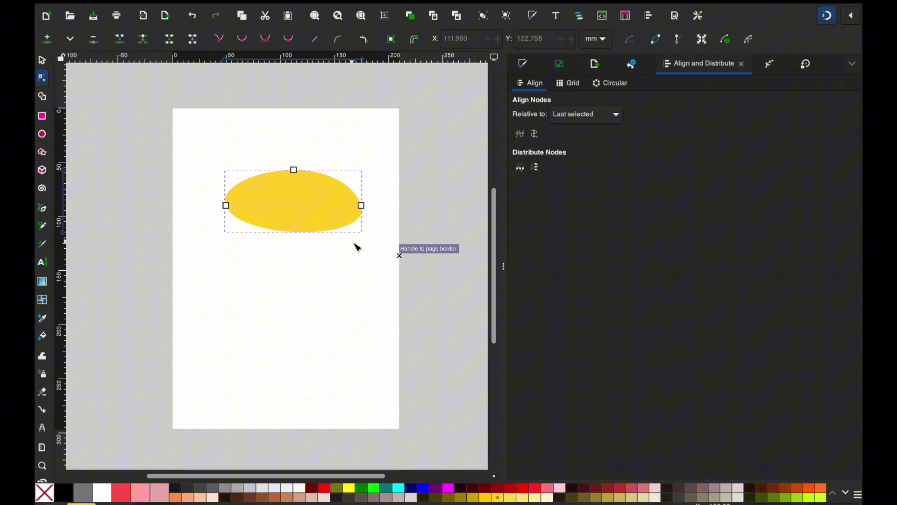
pyautogui.hotkey('ctrl', 'z')
# Make the segment between the side nodes a straight line and drag the curves into a dome.
pyautogui.moveTo(385, 223); pyautogui.dragTo(180, 196)
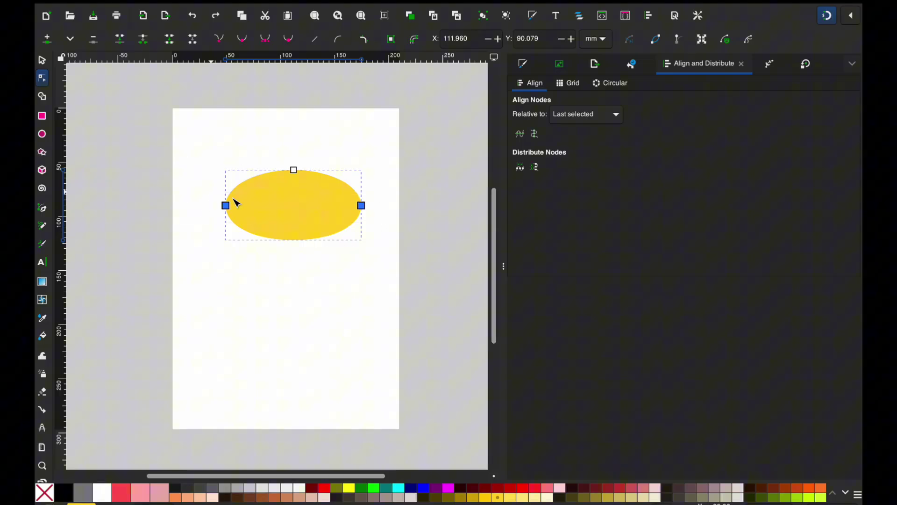
pyautogui.click(316, 40)
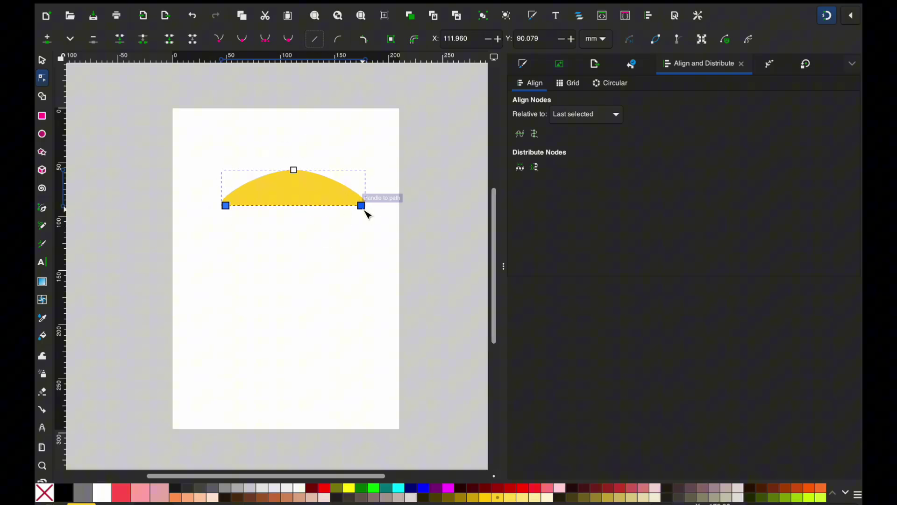
pyautogui.moveTo(364, 209); pyautogui.dragTo(373, 227)
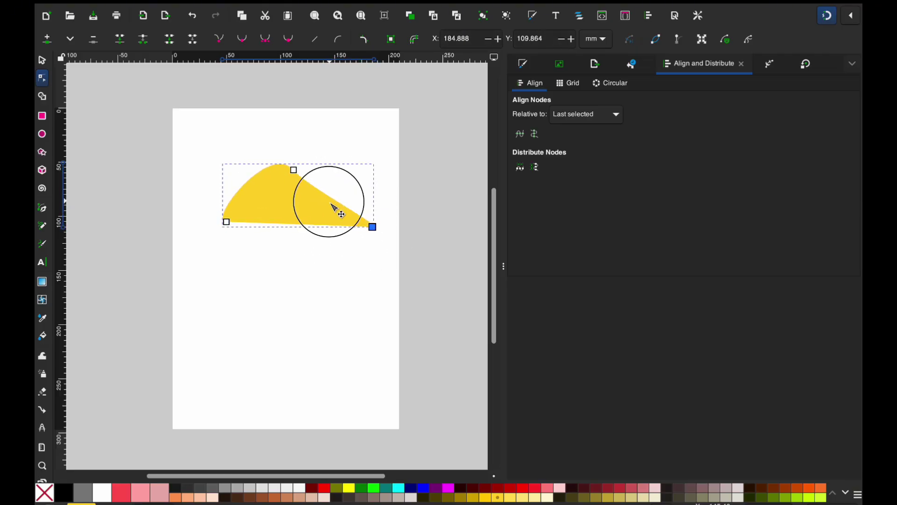
pyautogui.moveTo(346, 197)
pyautogui.mouseDown()
pyautogui.moveTo(373, 171)
pyautogui.moveTo(324, 207)
pyautogui.moveTo(365, 183)
pyautogui.moveTo(354, 188)
pyautogui.mouseUp()
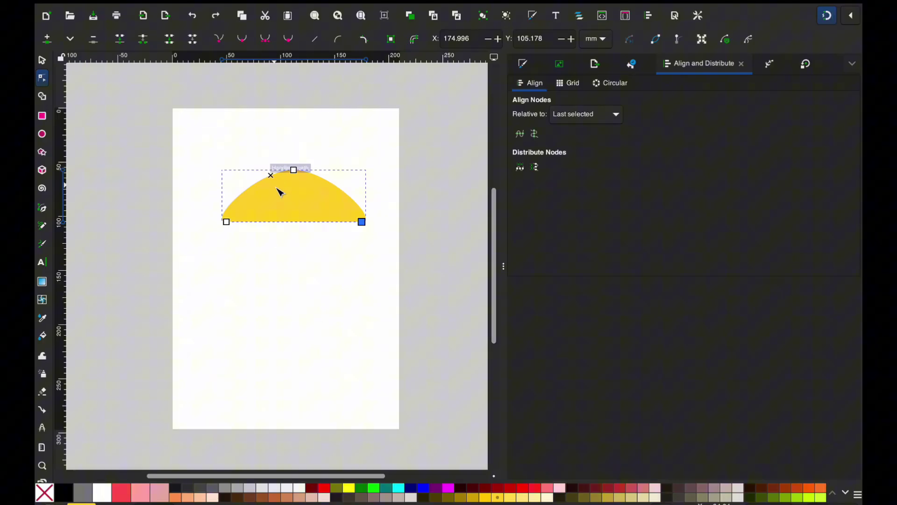
pyautogui.click(336, 253)
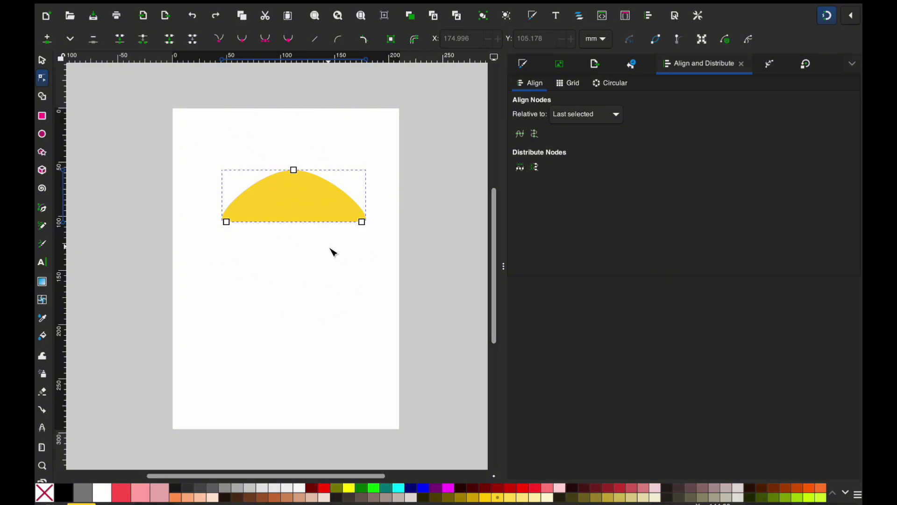
pyautogui.click(256, 236)
pyautogui.click(308, 206)
# Draw a rectangle below the cap as the mushroom stem and color it pink.
pyautogui.click(43, 116)
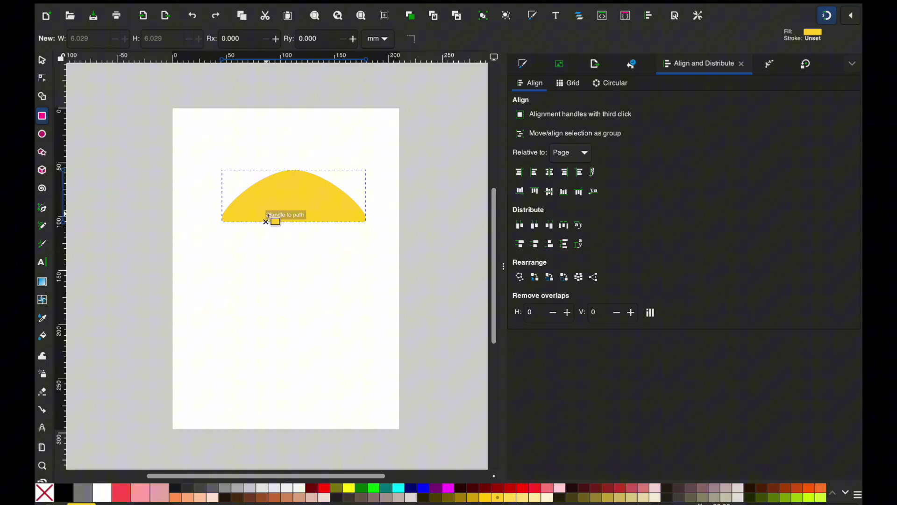
pyautogui.moveTo(270, 221)
pyautogui.mouseDown()
pyautogui.moveTo(334, 298)
pyautogui.moveTo(315, 302)
pyautogui.mouseUp()
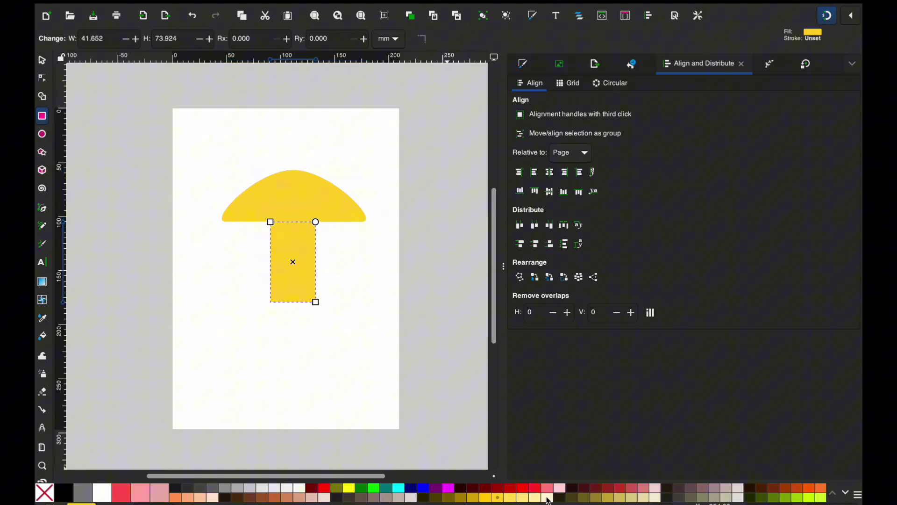
pyautogui.click(550, 491)
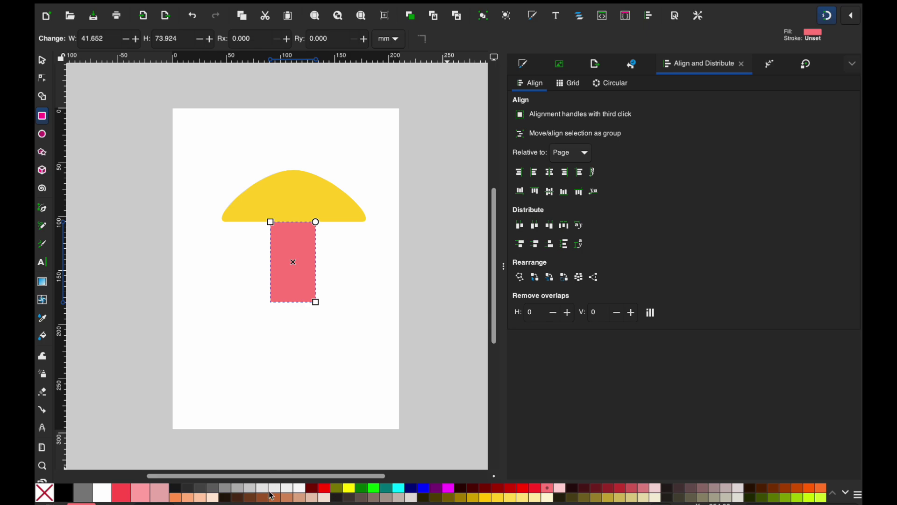
pyautogui.scroll(-5, 271, 494)
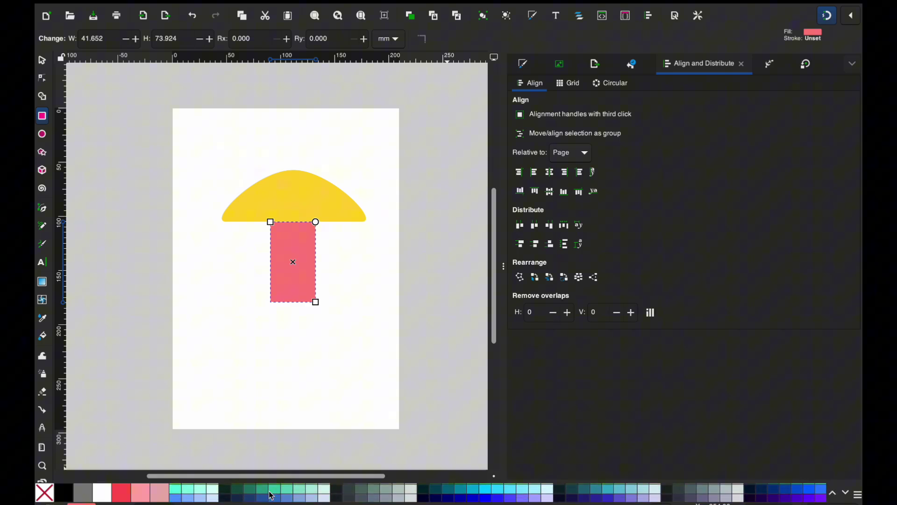
pyautogui.scroll(-4, 272, 494)
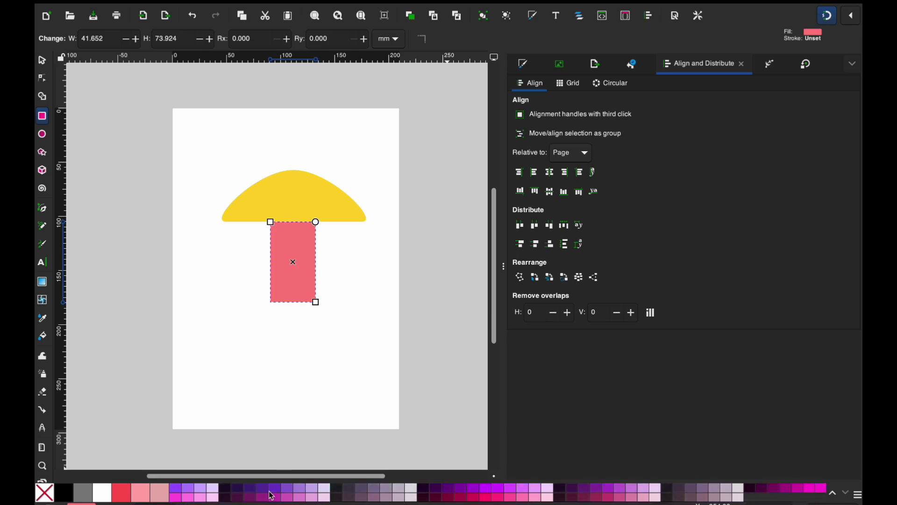
pyautogui.scroll(9, 272, 495)
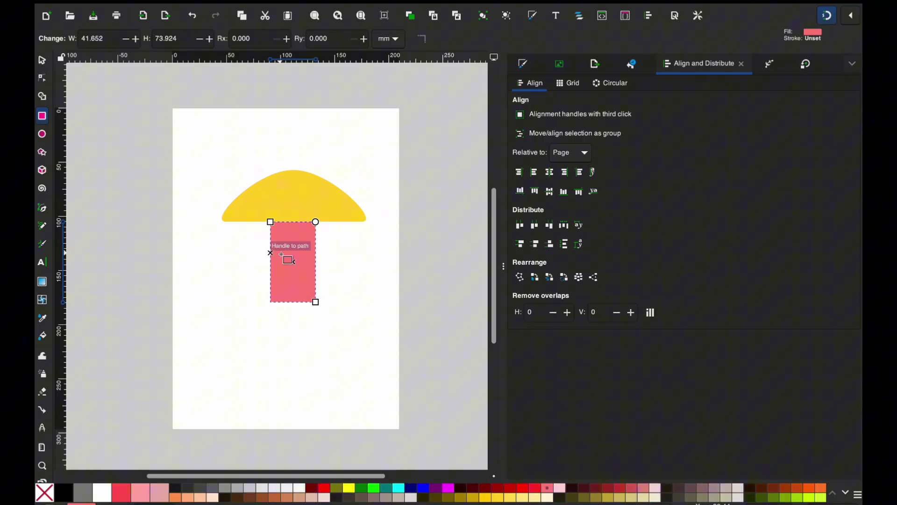
# Round the pink rectangle's corners and move it up into the yellow cap.
pyautogui.click(47, 66)
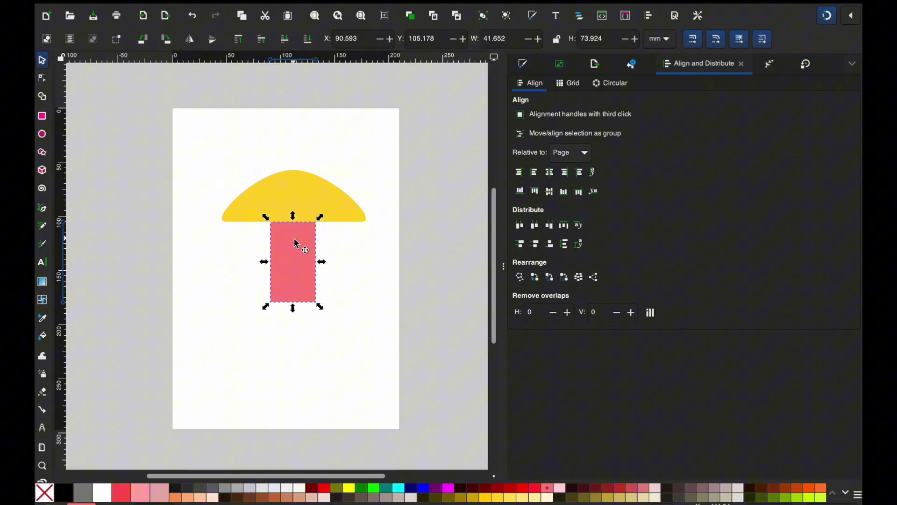
pyautogui.press('r')
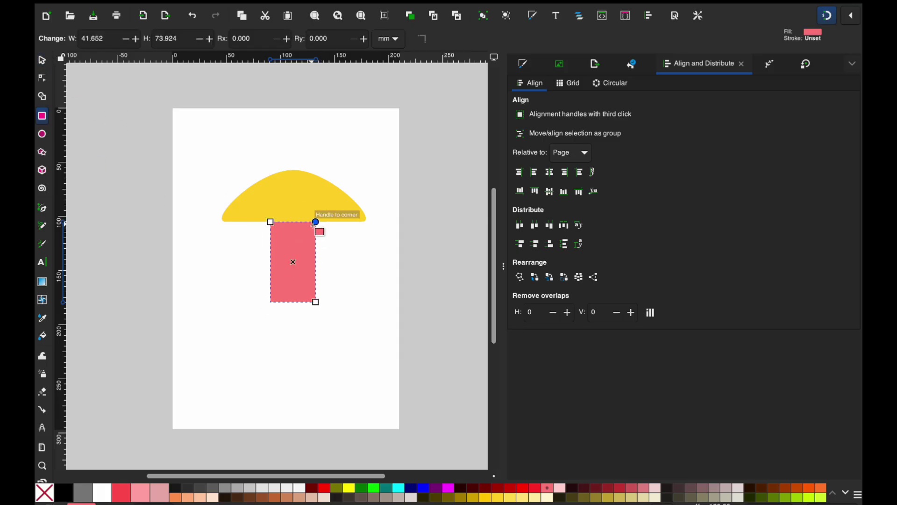
pyautogui.moveTo(315, 223)
pyautogui.mouseDown()
pyautogui.moveTo(314, 255)
pyautogui.moveTo(322, 225)
pyautogui.moveTo(321, 253)
pyautogui.moveTo(320, 235)
pyautogui.mouseUp()
pyautogui.click(42, 60)
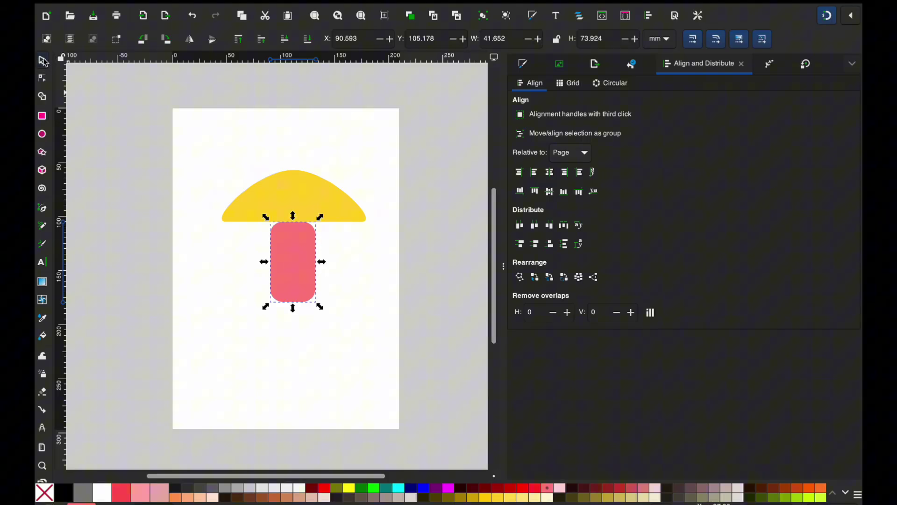
pyautogui.moveTo(292, 276); pyautogui.dragTo(290, 247)
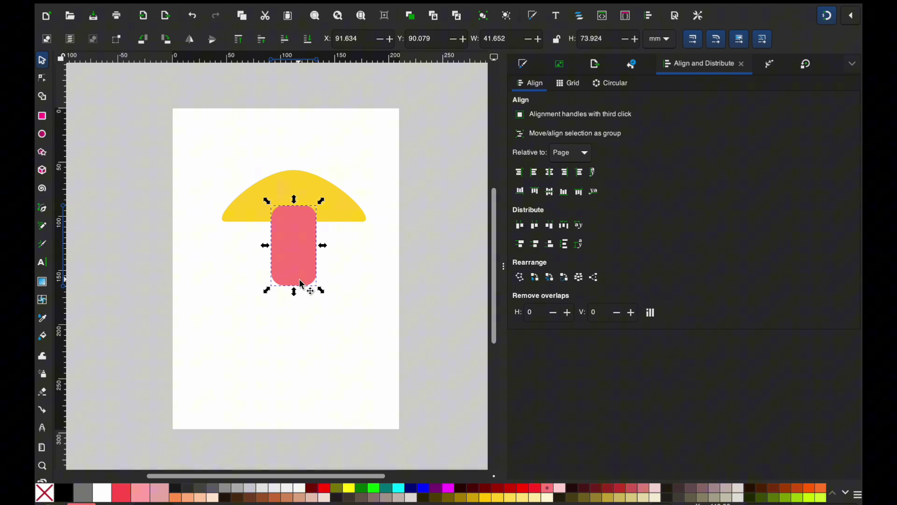
# Convert the rounded pink stem into a path with Path > Object to Path.
pyautogui.click(250, 0)
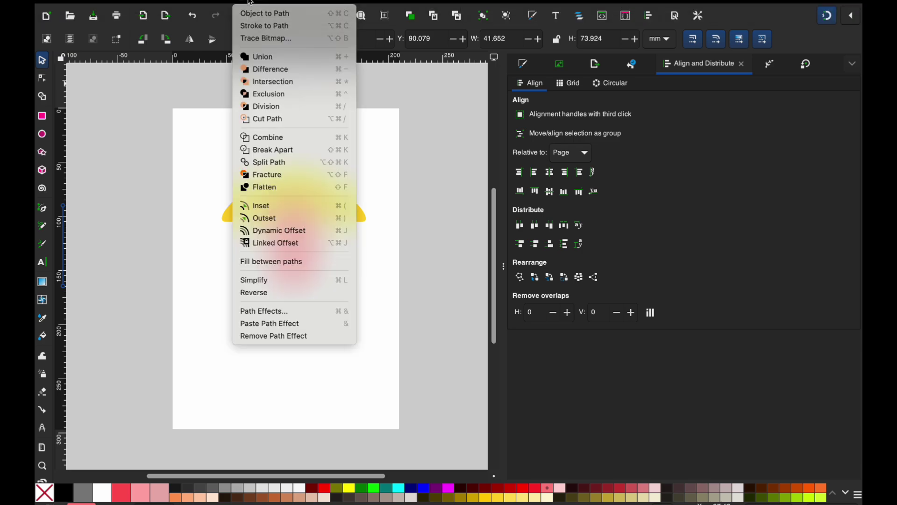
pyautogui.click(250, 1)
pyautogui.click(311, 234)
# Drag the stem's three lower-right nodes outward so it flares to 52.242 × 71.321 mm.
pyautogui.press('n')
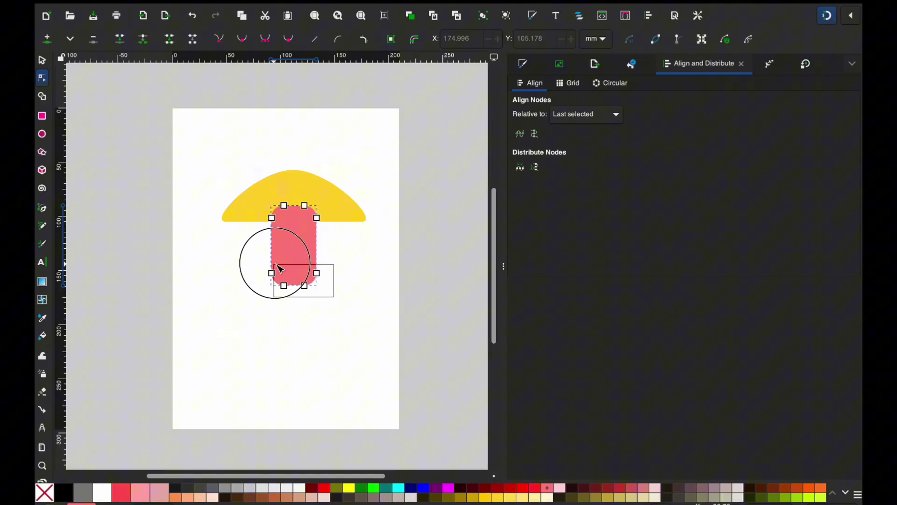
pyautogui.moveTo(281, 266); pyautogui.dragTo(340, 304)
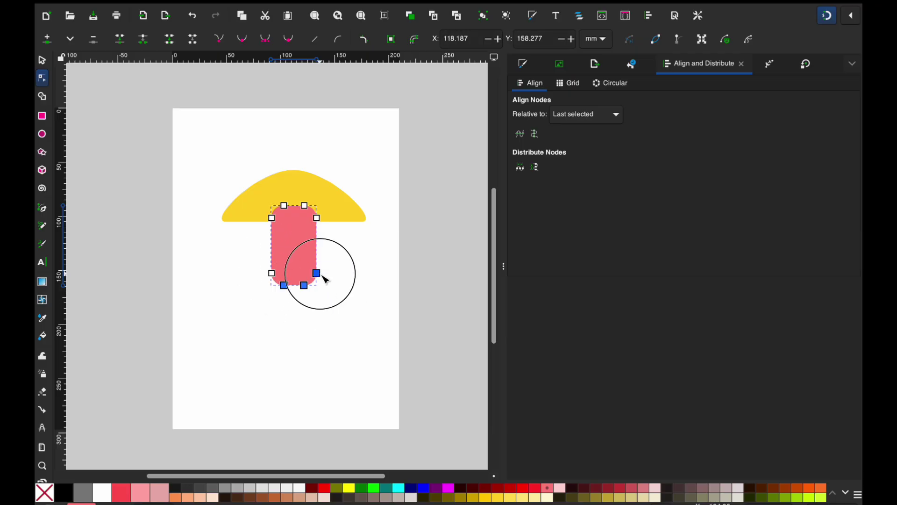
pyautogui.moveTo(322, 274); pyautogui.dragTo(333, 275)
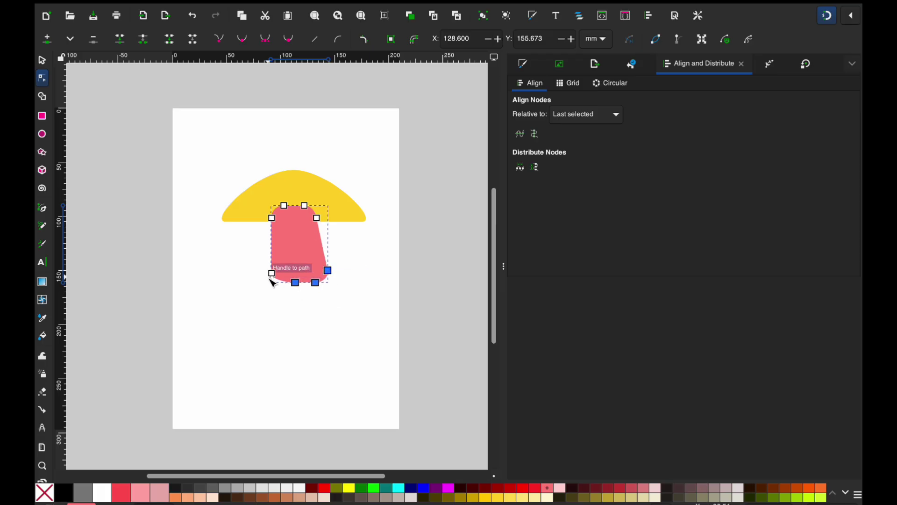
pyautogui.click(281, 296)
pyautogui.click(302, 303)
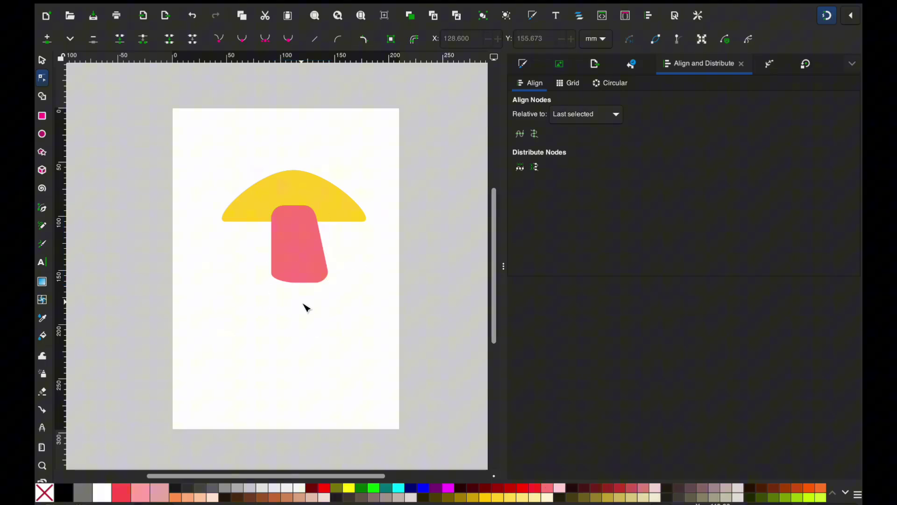
pyautogui.click(300, 273)
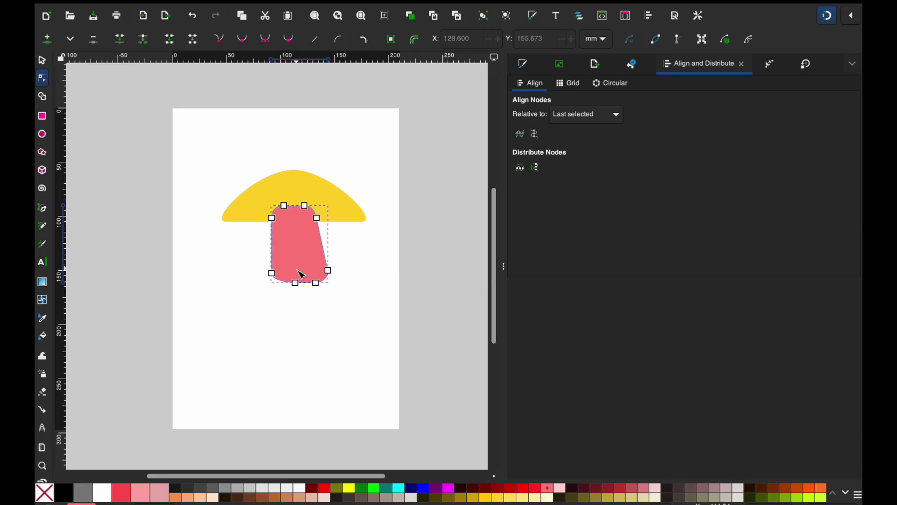
pyautogui.click(313, 302)
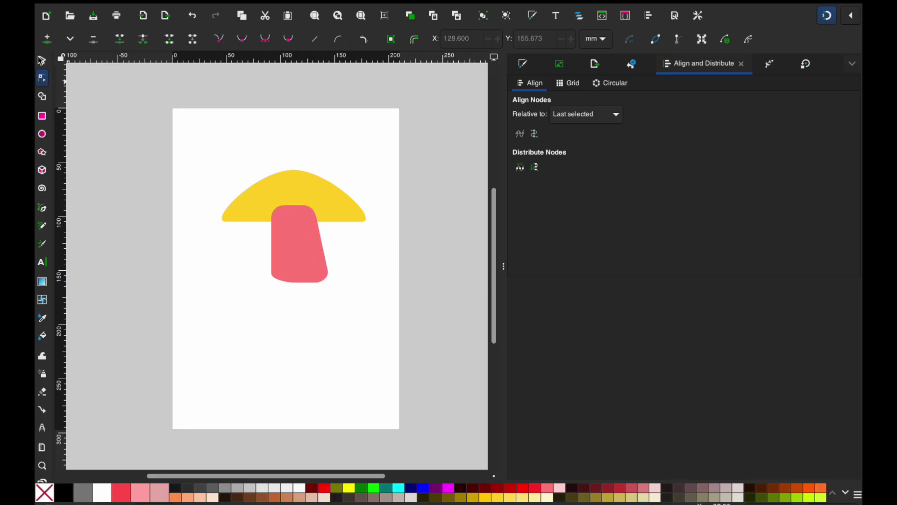
pyautogui.click(42, 60)
# Narrow the pink stem from 52.242 to 42.349 mm wide and bring up Align and Distribute.
pyautogui.click(301, 253)
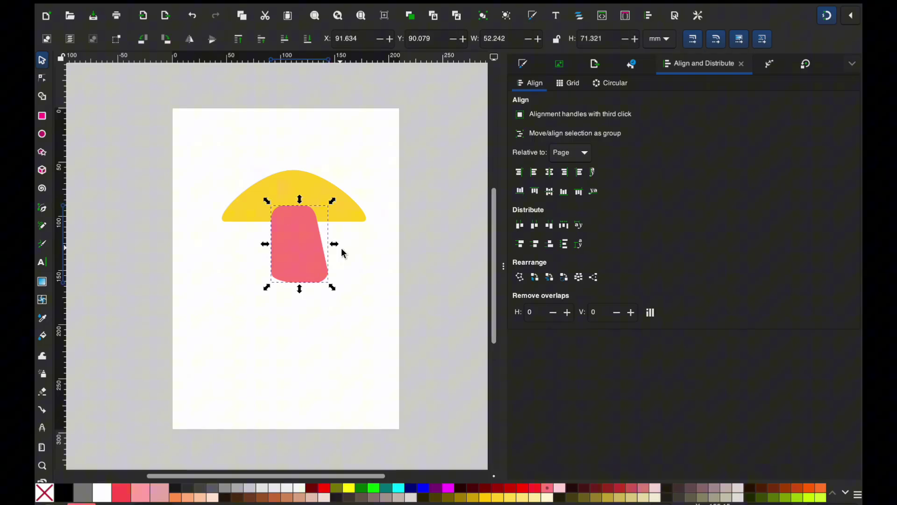
pyautogui.moveTo(334, 245); pyautogui.dragTo(299, 273)
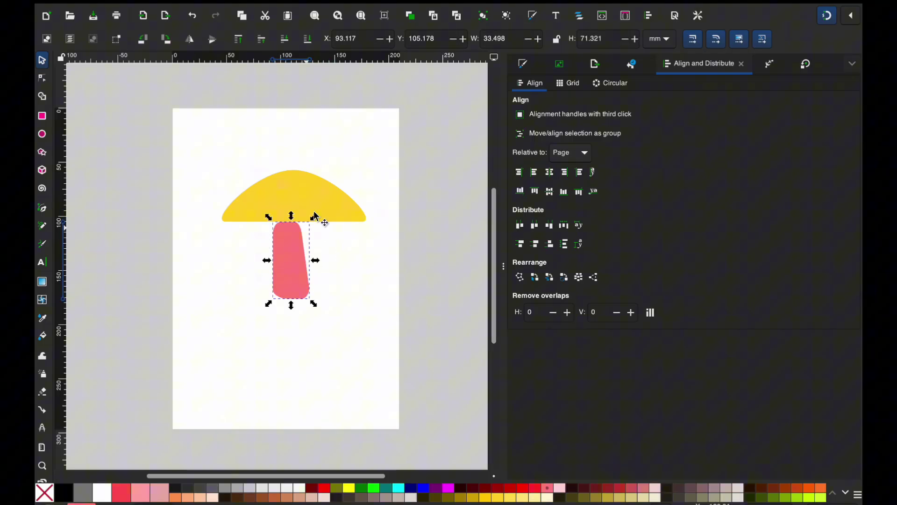
pyautogui.keyDown('shift'); pyautogui.click(321, 205); pyautogui.keyUp('shift')
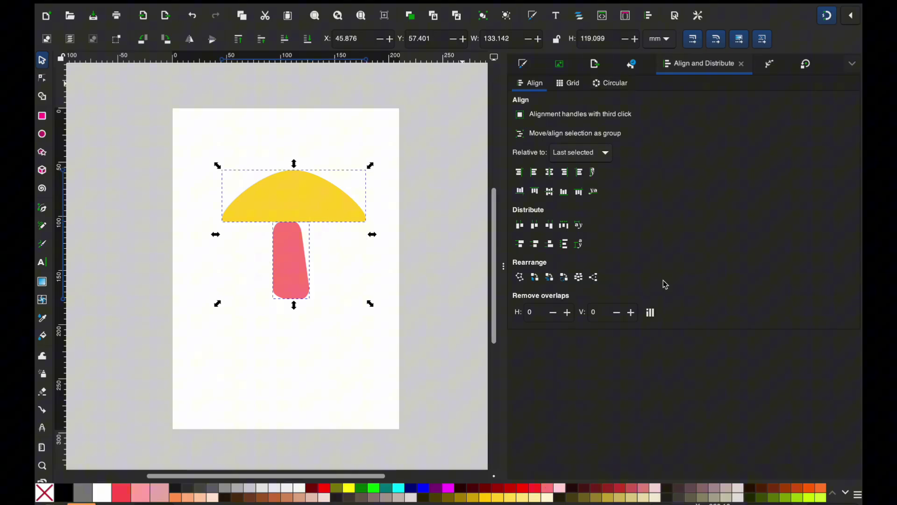
pyautogui.click(218, 1)
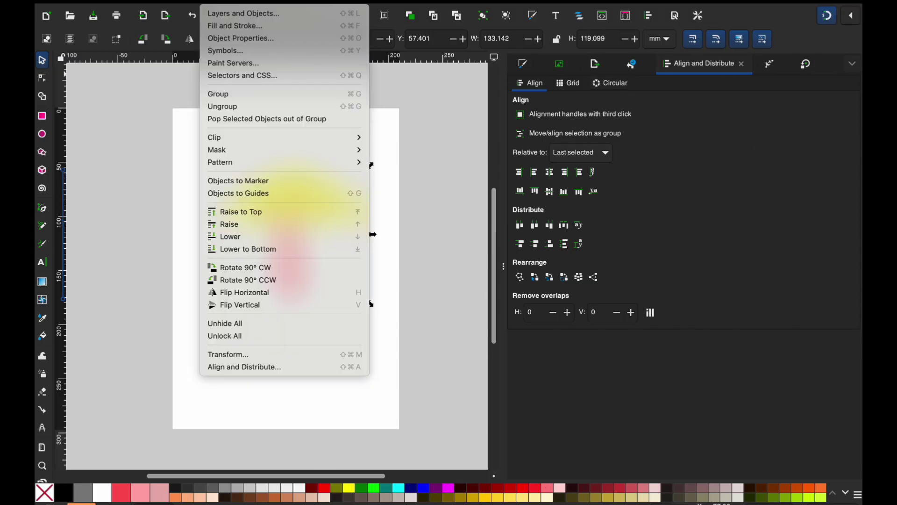
pyautogui.click(235, 366)
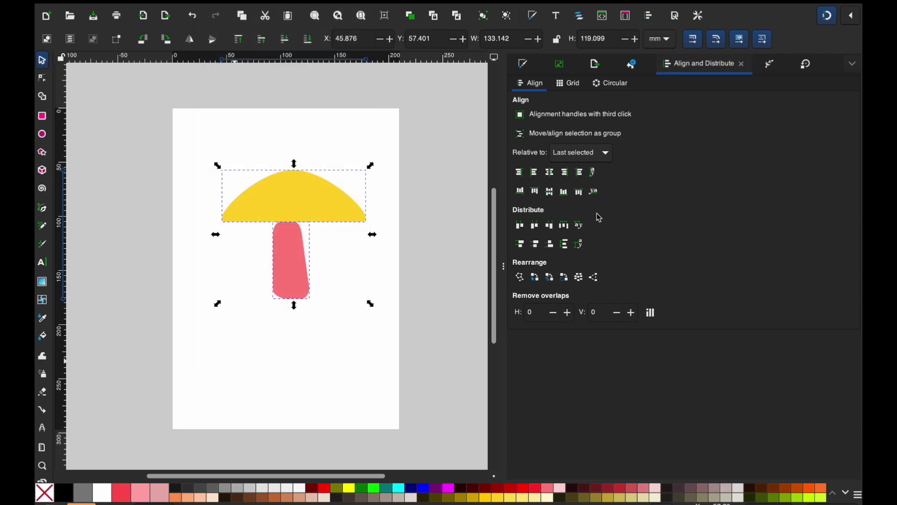
pyautogui.click(350, 231)
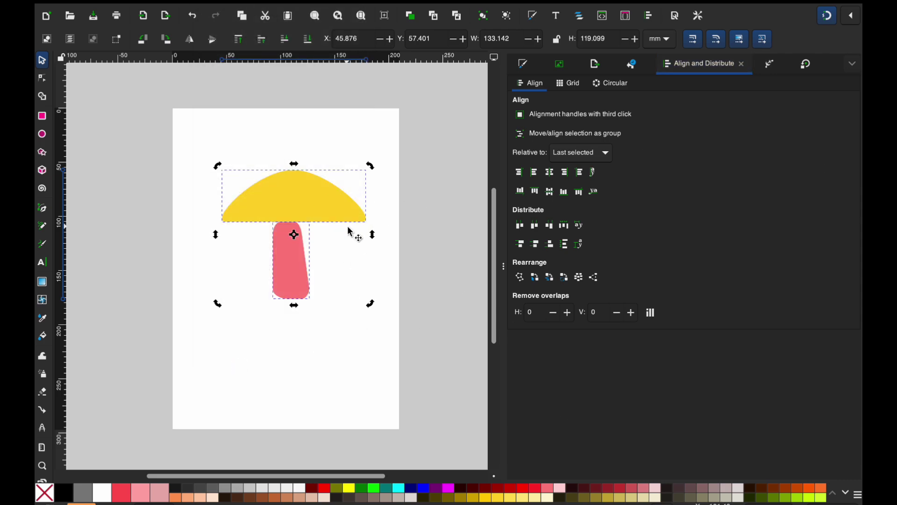
# Move the stem up under the cap, turning snapping off for free positioning.
pyautogui.doubleClick(297, 283)
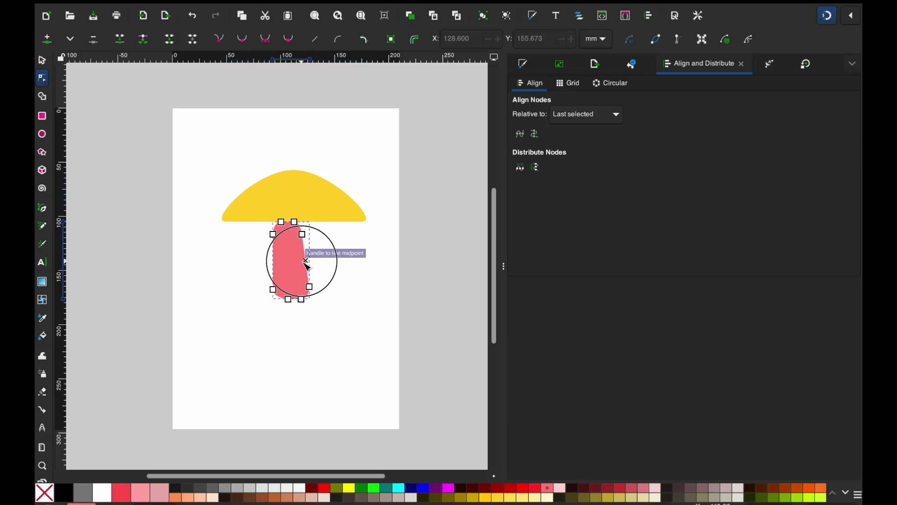
pyautogui.press('s')
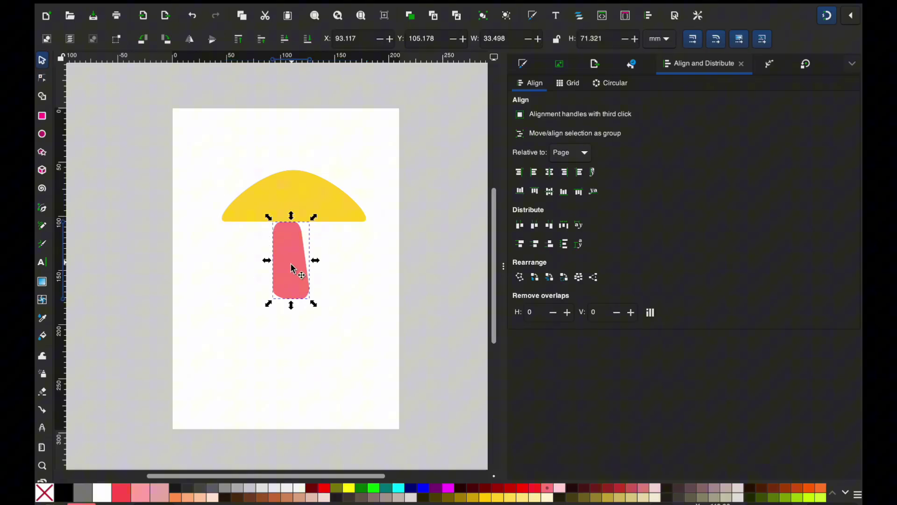
pyautogui.moveTo(291, 268)
pyautogui.mouseDown()
pyautogui.moveTo(301, 245)
pyautogui.moveTo(296, 253)
pyautogui.mouseUp()
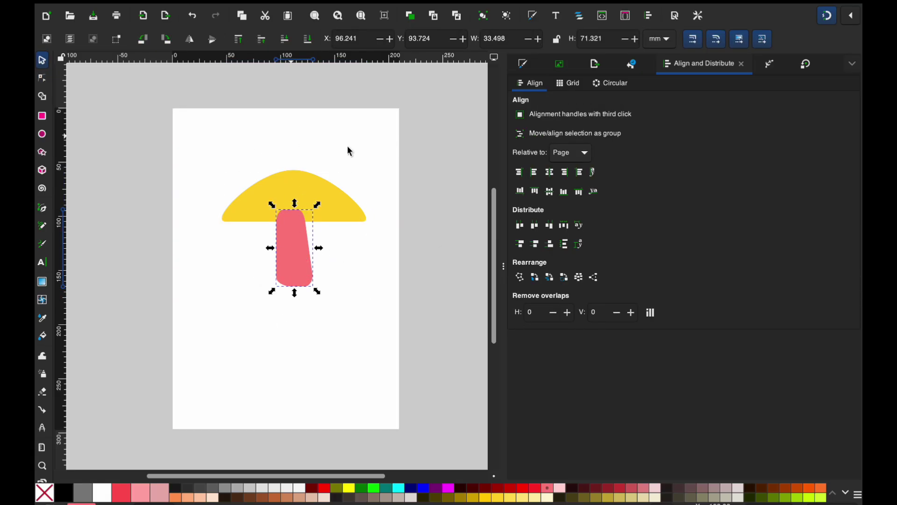
pyautogui.click(828, 16)
pyautogui.moveTo(297, 239); pyautogui.dragTo(302, 233)
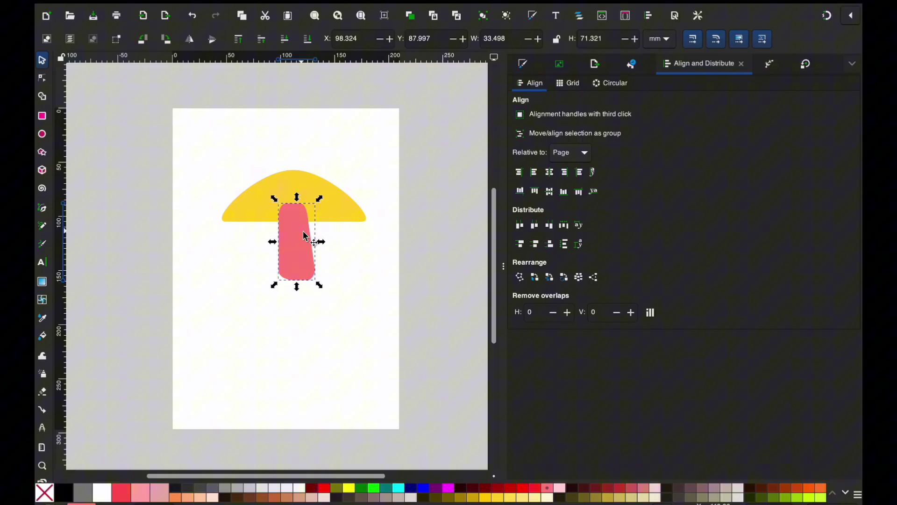
# Centre the cap horizontally over the stem, then nudge the stem slightly right.
pyautogui.moveTo(388, 301); pyautogui.dragTo(161, 128)
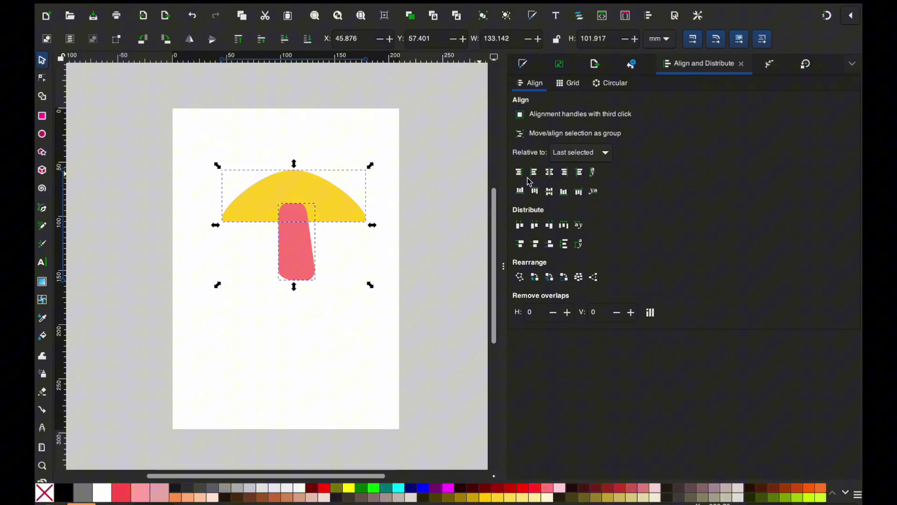
pyautogui.click(551, 174)
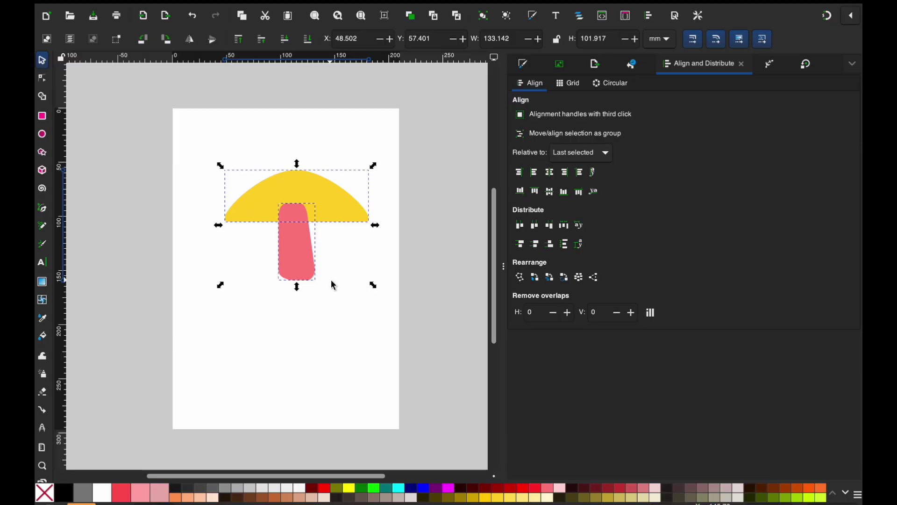
pyautogui.click(332, 284)
pyautogui.click(313, 275)
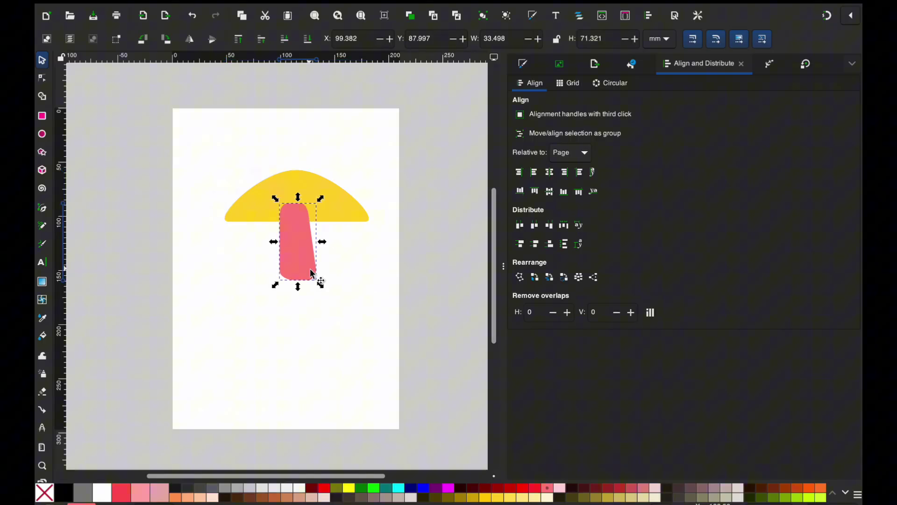
pyautogui.press('Right')
pyautogui.press('Right')
pyautogui.press('Right')
pyautogui.press('Right')
pyautogui.click(325, 340)
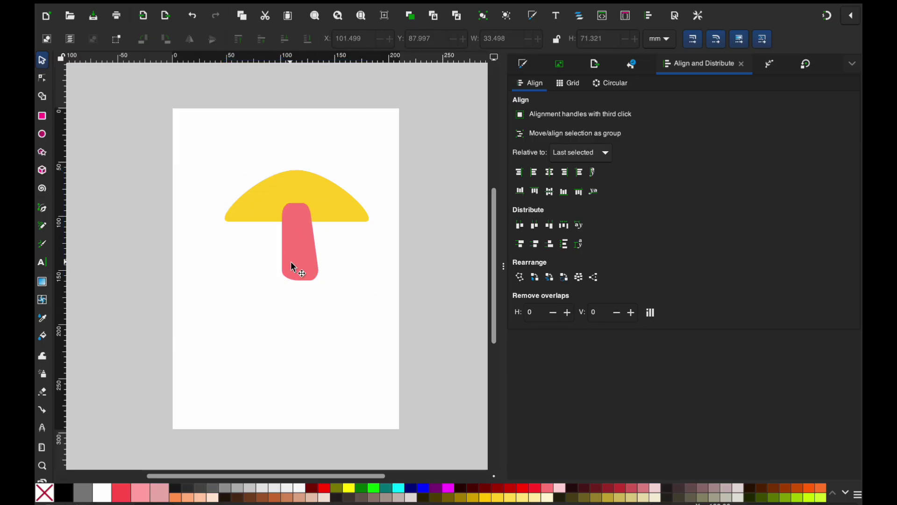
pyautogui.click(319, 209)
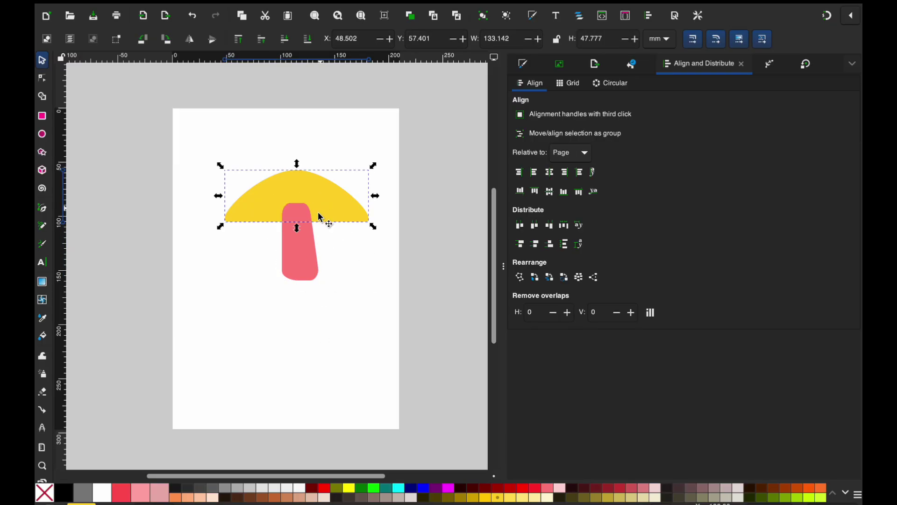
pyautogui.click(295, 256)
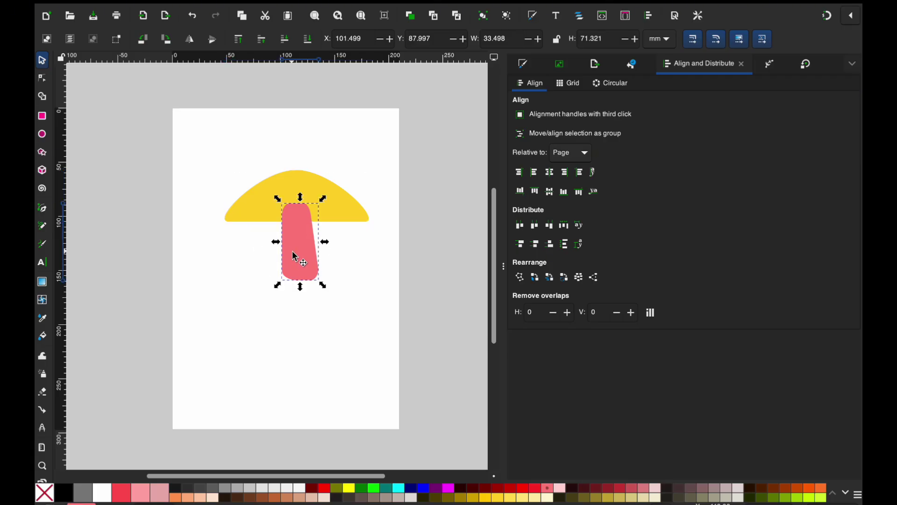
pyautogui.click(331, 195)
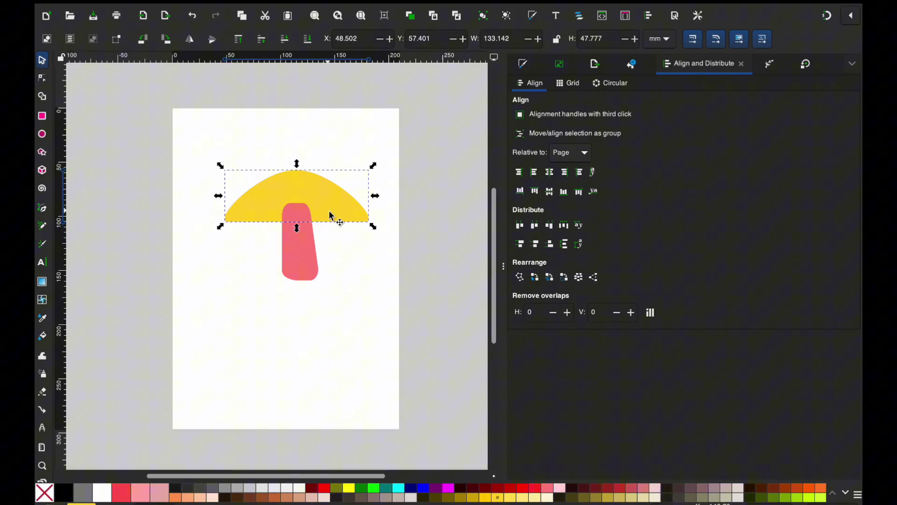
# Raise the yellow cap to the top so it sits in front of the stem.
pyautogui.click(243, 6)
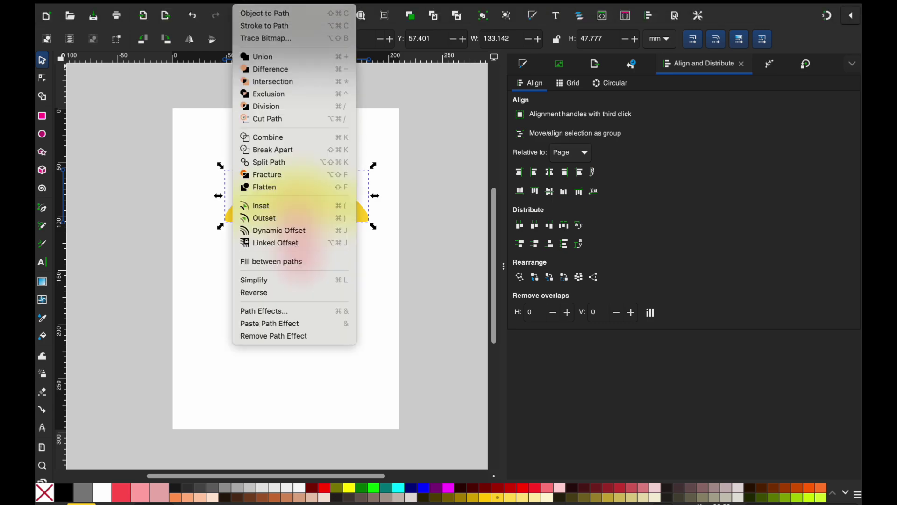
pyautogui.press('Left')
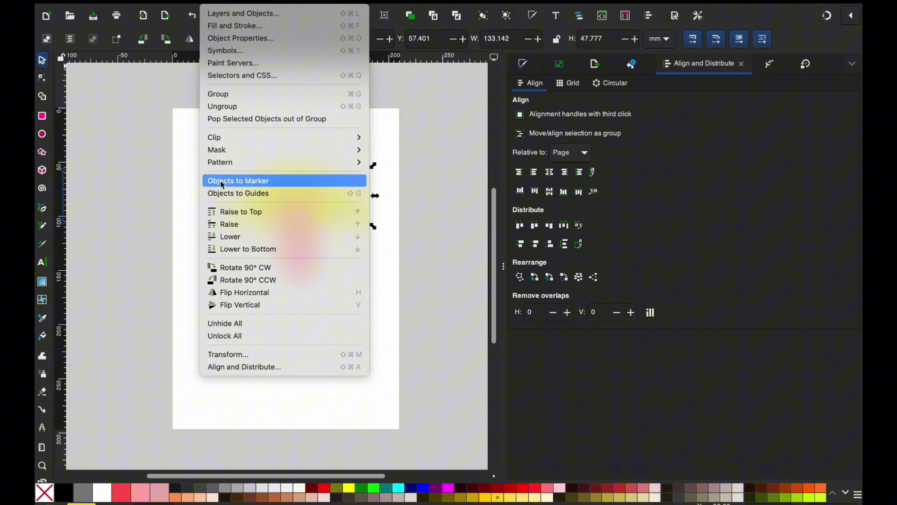
pyautogui.click(228, 212)
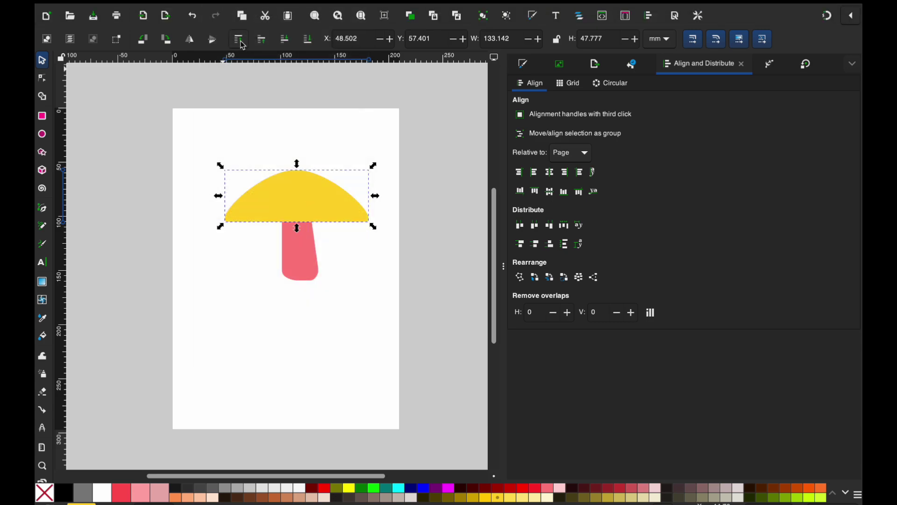
pyautogui.click(270, 270)
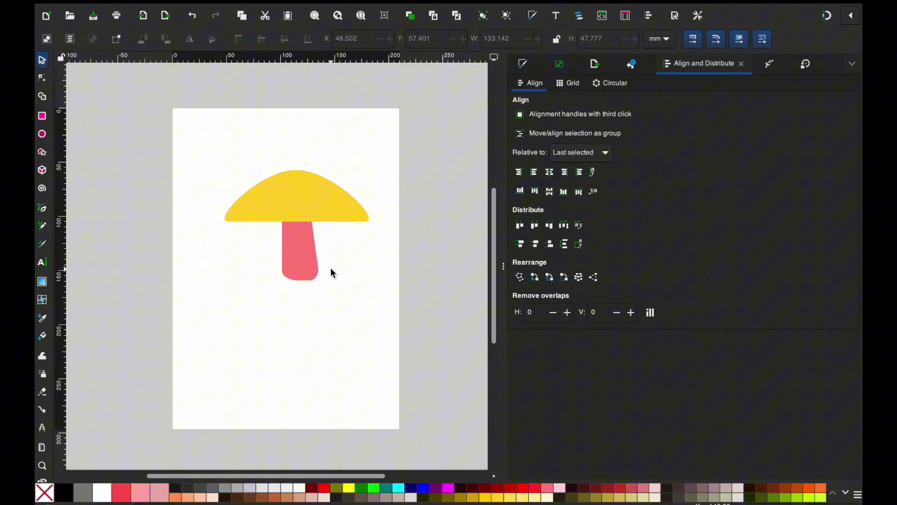
# Widen the pink stem slightly toward the left with its scale handle.
pyautogui.click(297, 255)
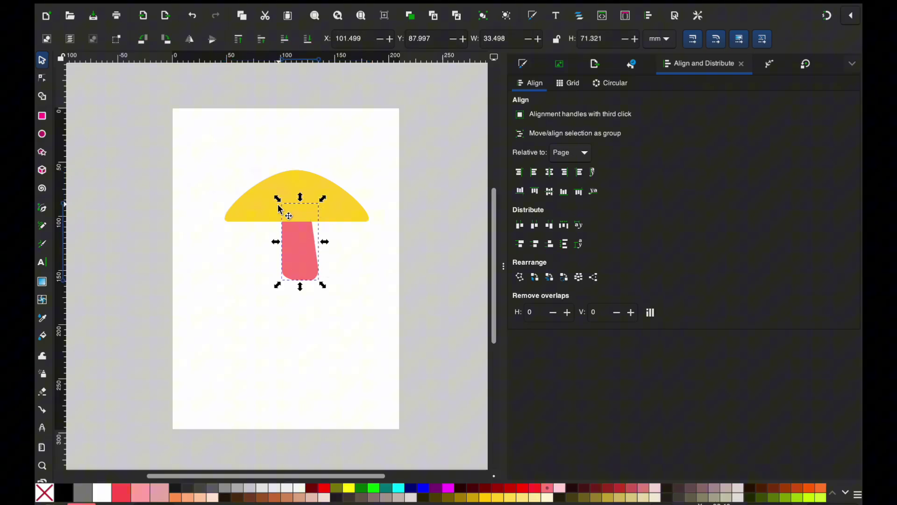
pyautogui.click(341, 210)
pyautogui.click(297, 257)
pyautogui.moveTo(276, 242); pyautogui.dragTo(273, 243)
pyautogui.click(278, 246)
pyautogui.click(321, 204)
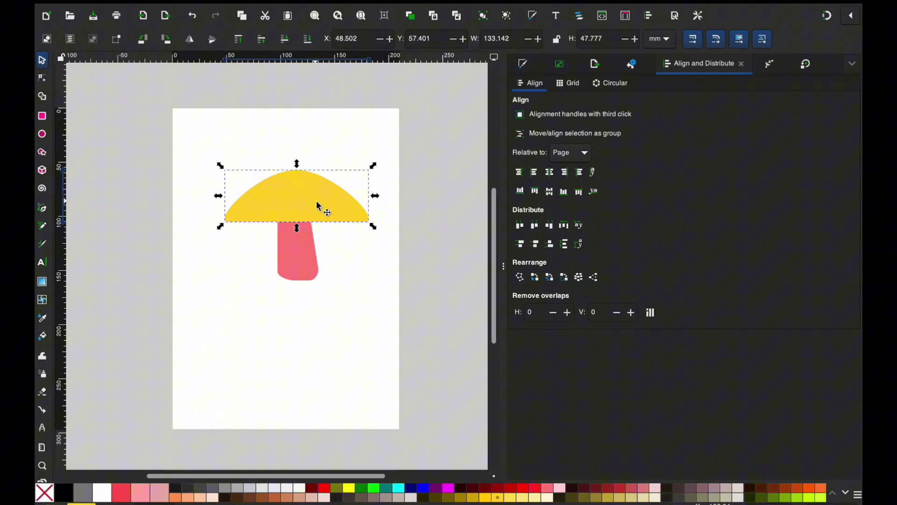
# Duplicate the cap and use Path > Difference to cut its shape from the stem.
pyautogui.rightClick(303, 212)
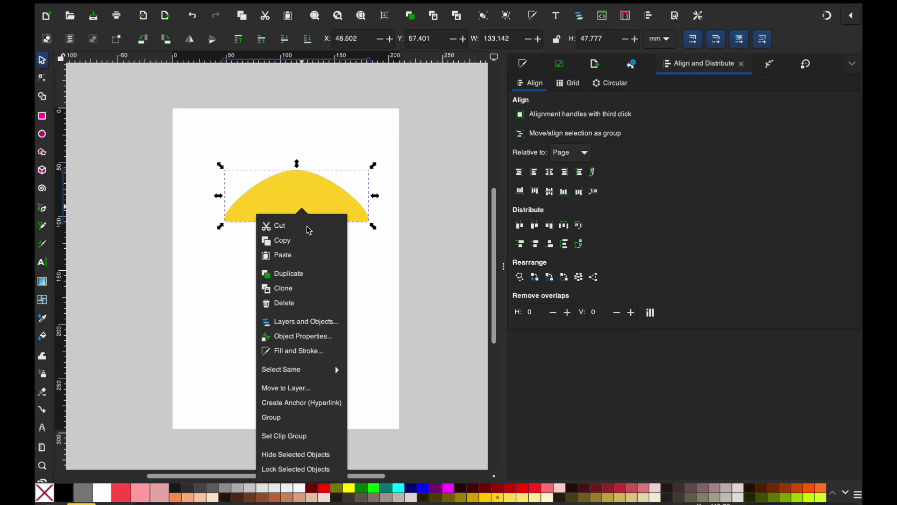
pyautogui.click(296, 274)
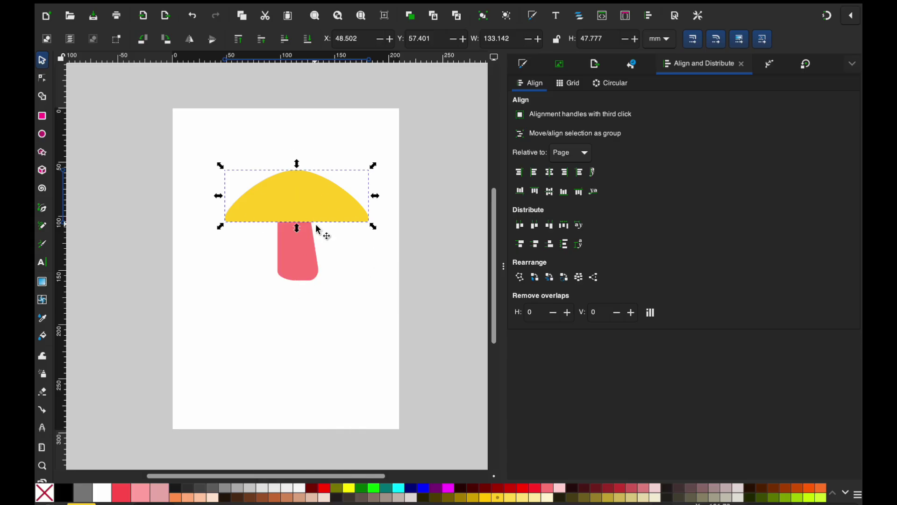
pyautogui.keyDown('shift'); pyautogui.click(301, 244); pyautogui.keyUp('shift')
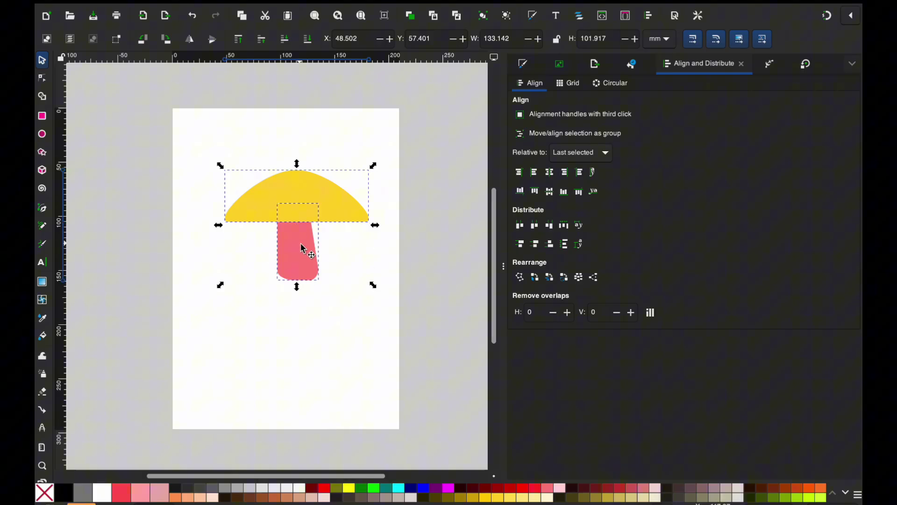
pyautogui.click(245, 2)
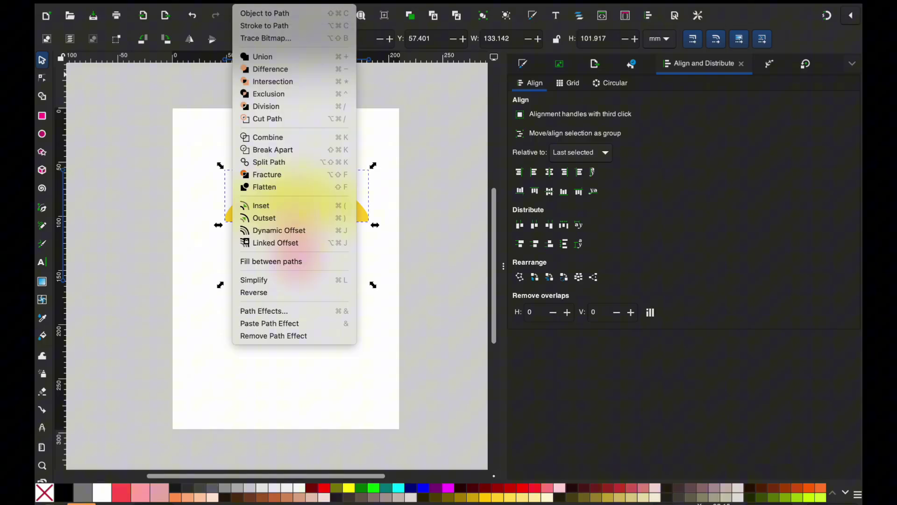
pyautogui.click(272, 70)
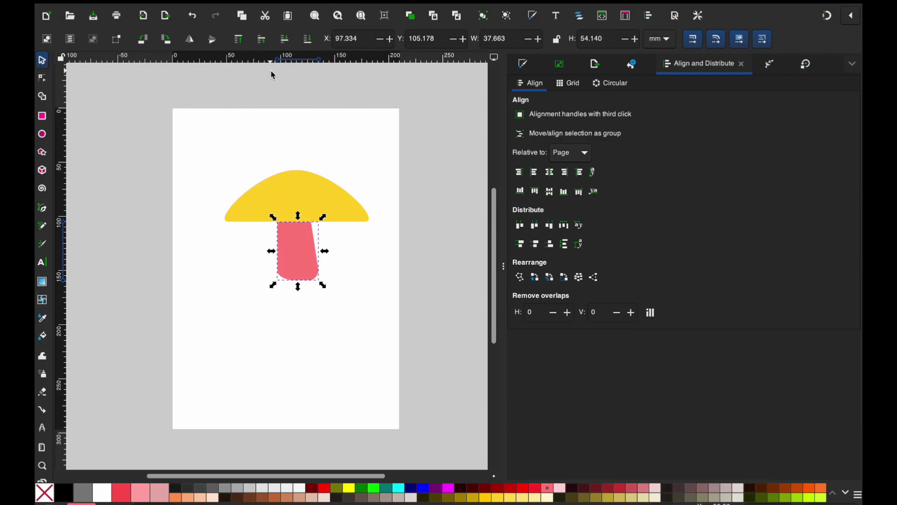
# Test the cut by moving the stem and cap apart, then undo to rejoin them.
pyautogui.moveTo(322, 244); pyautogui.dragTo(358, 292)
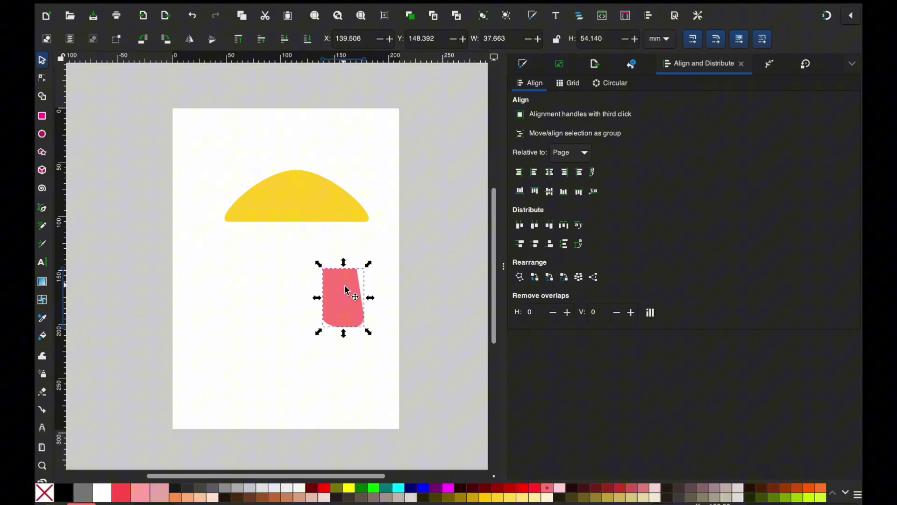
pyautogui.moveTo(292, 216); pyautogui.dragTo(181, 196)
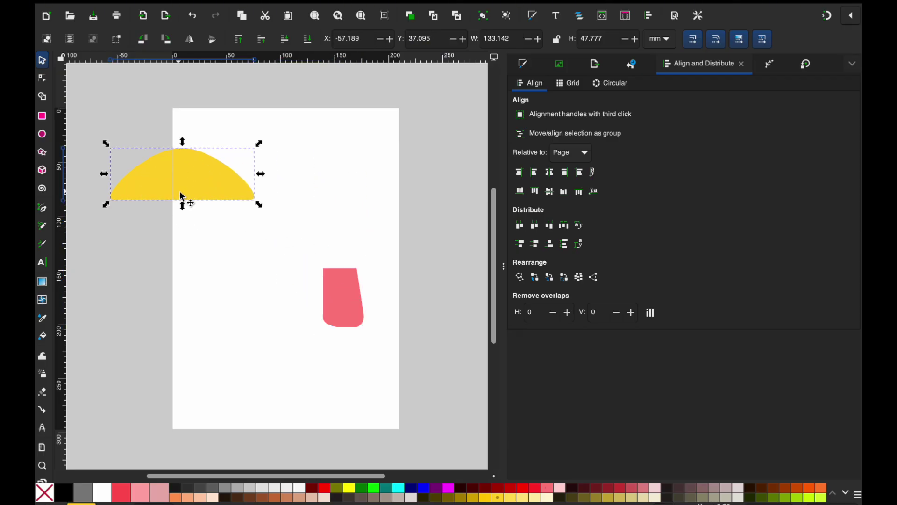
pyautogui.hotkey('ctrl', 'z')
pyautogui.hotkey('ctrl', 'z')
pyautogui.click(318, 277)
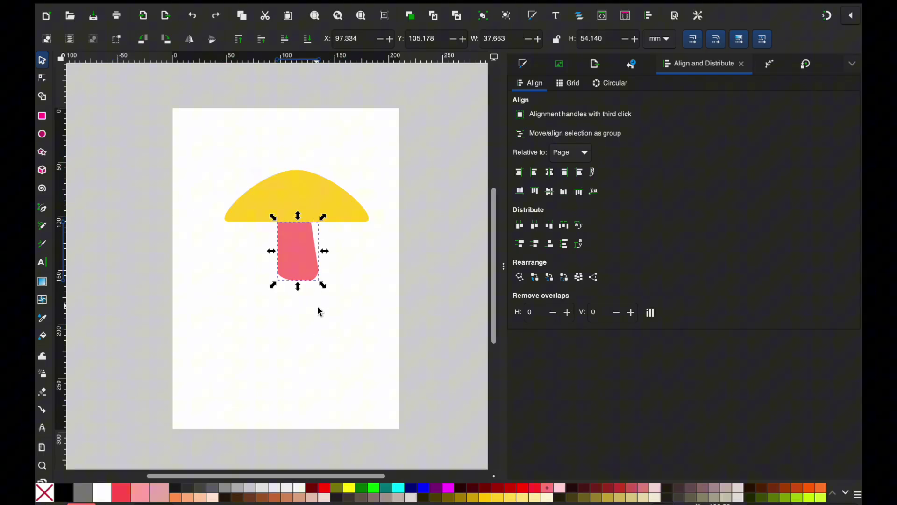
pyautogui.click(298, 236)
pyautogui.click(344, 283)
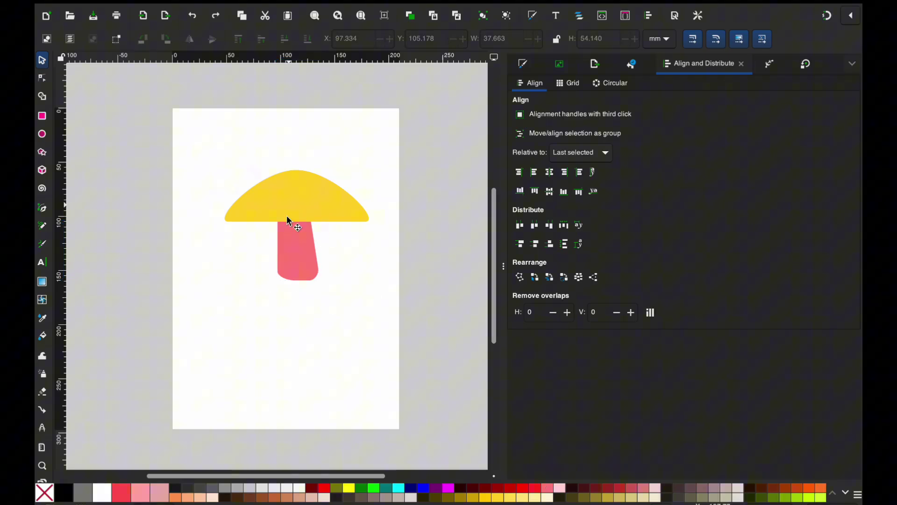
pyautogui.click(303, 258)
pyautogui.moveTo(302, 244); pyautogui.dragTo(301, 271)
pyautogui.hotkey('ctrl', 'z')
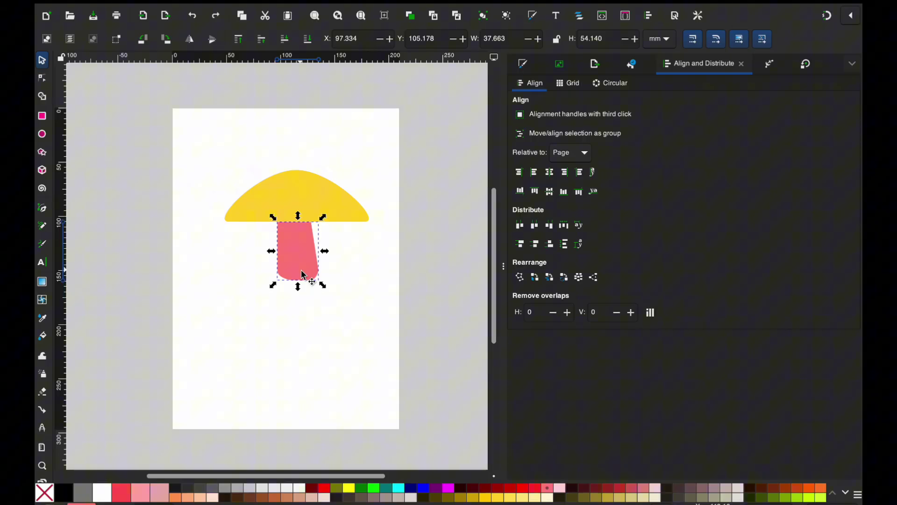
# Draw a small circle with the Ellipse tool, move it onto the cap's left side and fill it medium grey.
pyautogui.click(311, 197)
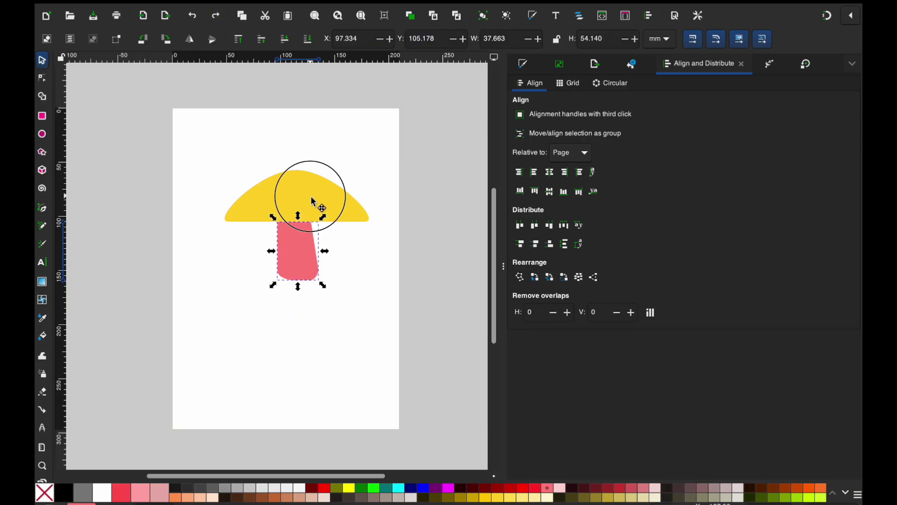
pyautogui.click(42, 134)
pyautogui.click(231, 251)
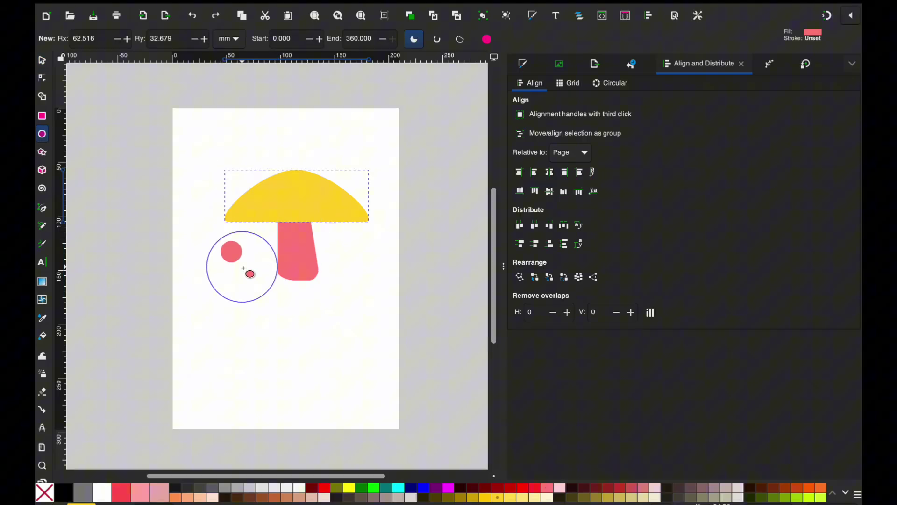
pyautogui.press('s')
pyautogui.moveTo(233, 253); pyautogui.dragTo(252, 197)
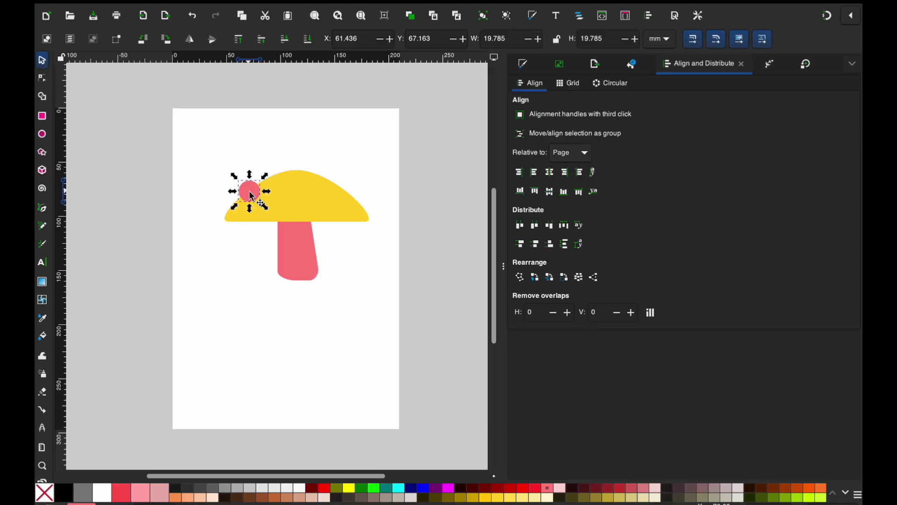
pyautogui.click(289, 488)
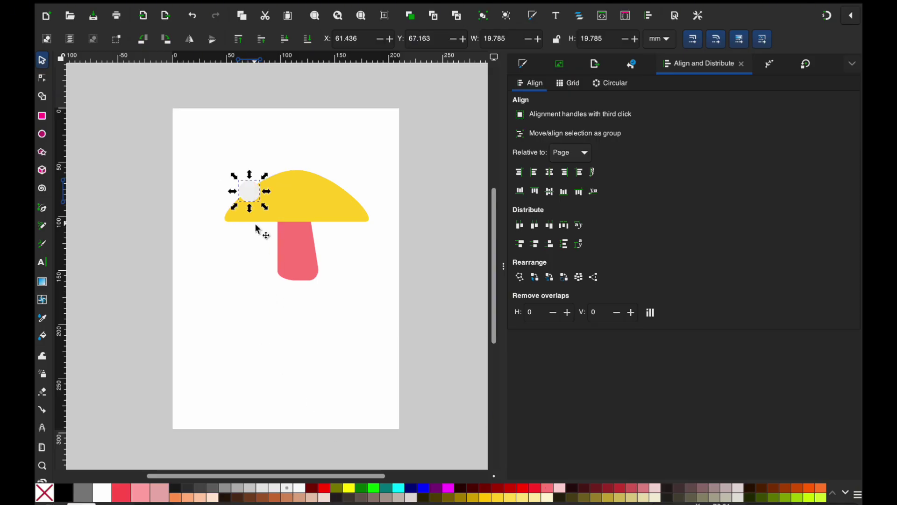
pyautogui.click(251, 488)
# Duplicate the grey circle, shrink the copy onto the cap, and make further small spot copies.
pyautogui.rightClick(251, 191)
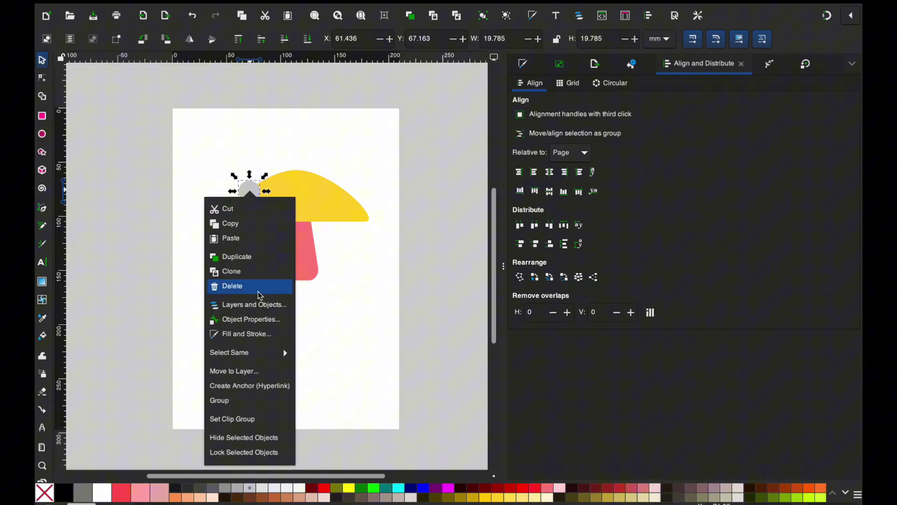
pyautogui.click(262, 254)
pyautogui.moveTo(251, 200); pyautogui.dragTo(350, 234)
pyautogui.hotkey('ctrl', 'd')
pyautogui.hotkey('ctrl', 'd')
pyautogui.hotkey('ctrl', 'z')
pyautogui.hotkey('ctrl', 'z')
pyautogui.hotkey('ctrl', 'd')
pyautogui.hotkey('ctrl', 'd')
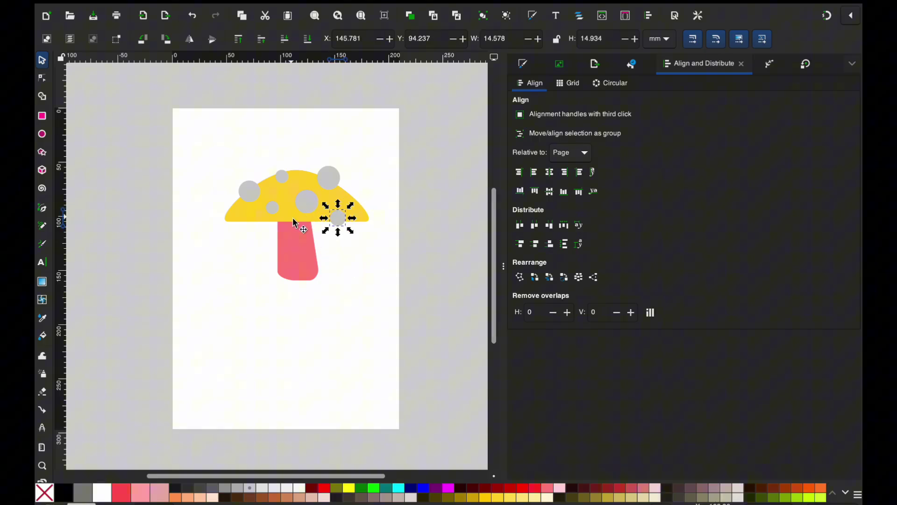
# Duplicate the top-left spot again, placing copies on the cap's lower left and right edge.
pyautogui.click(245, 195)
pyautogui.hotkey('ctrl', 'd')
pyautogui.moveTo(245, 195); pyautogui.dragTo(363, 203)
pyautogui.hotkey('ctrl', 'd')
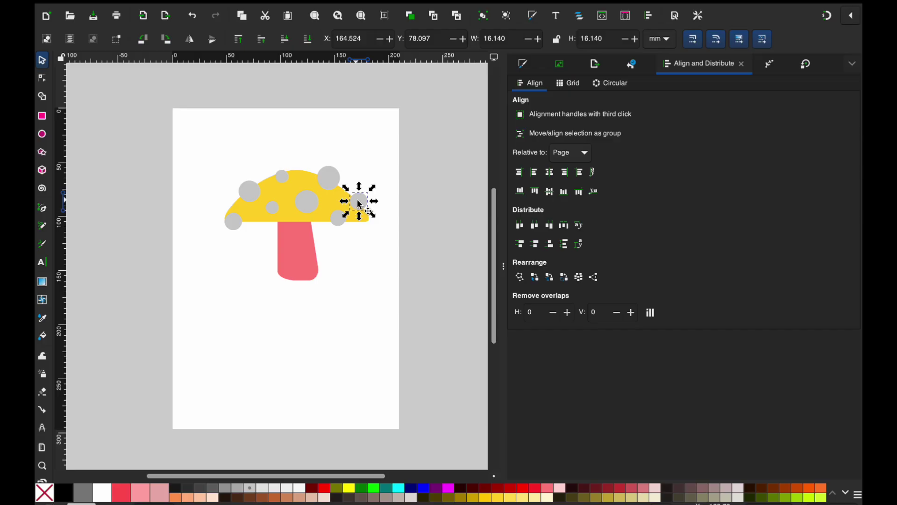
pyautogui.click(380, 217)
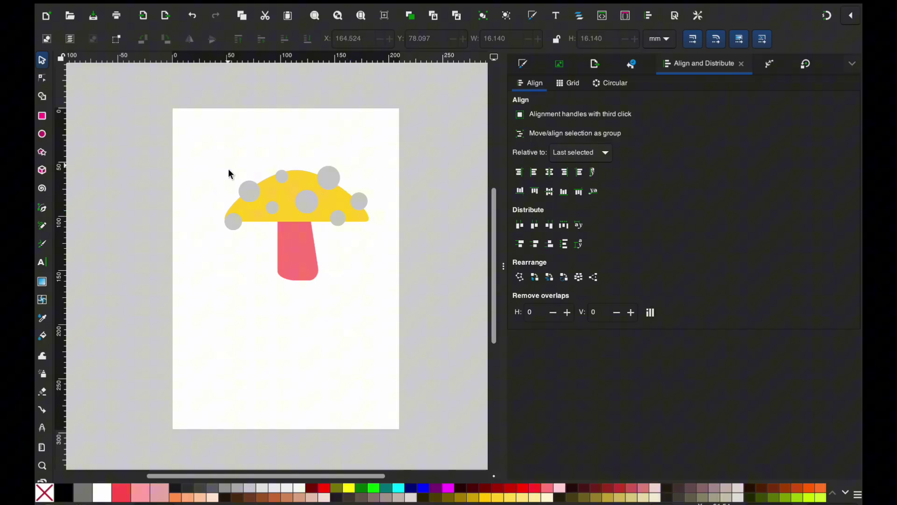
# Select every grey spot at once with Select Same > Fill and Stroke.
pyautogui.click(304, 176)
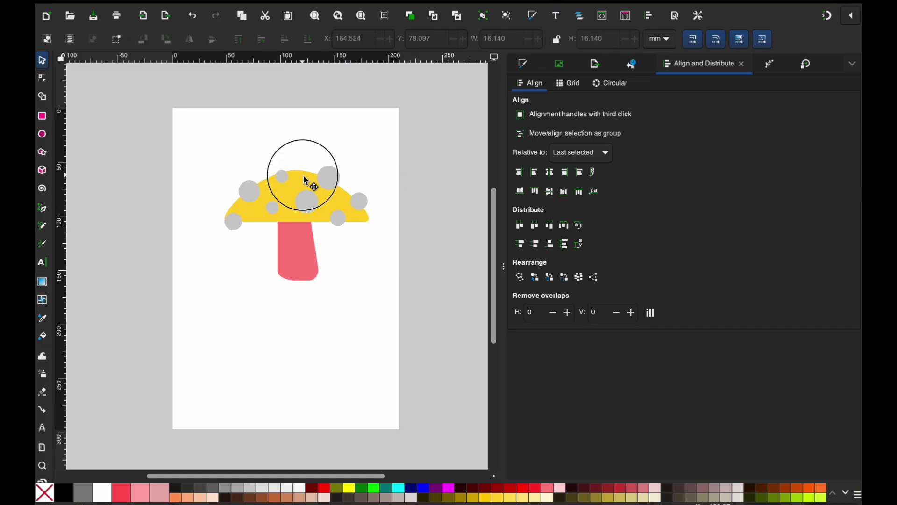
pyautogui.click(328, 180)
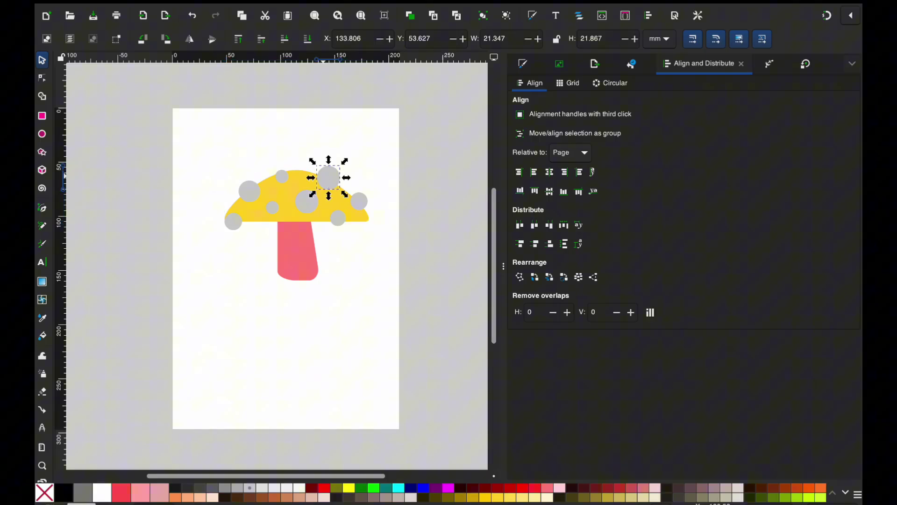
pyautogui.rightClick(327, 182)
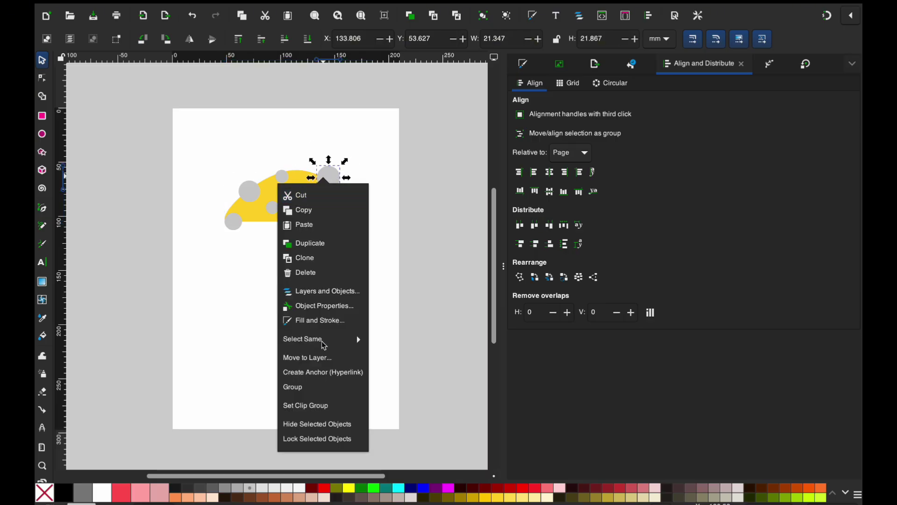
pyautogui.click(352, 342)
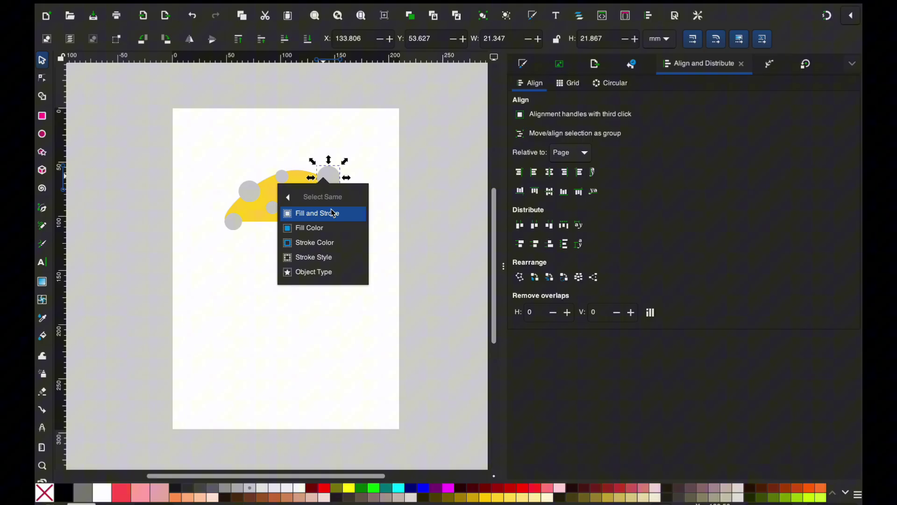
pyautogui.click(333, 210)
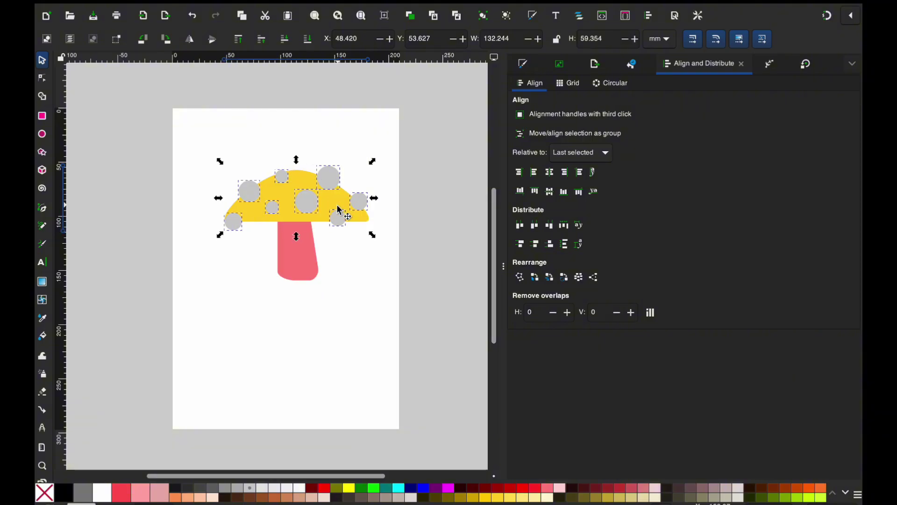
# Union the selected spots into one path with Path > Union and inspect its nodes.
pyautogui.moveTo(336, 3)
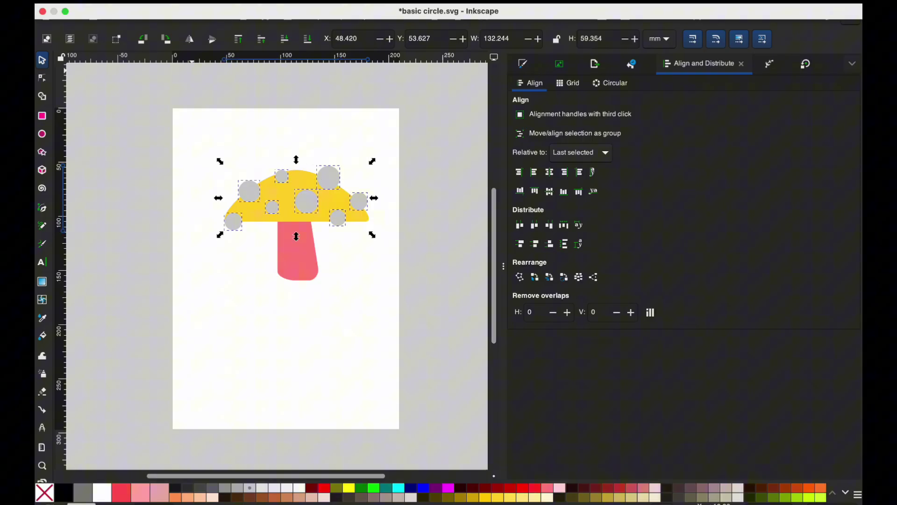
pyautogui.click(208, 2)
pyautogui.moveTo(240, 2)
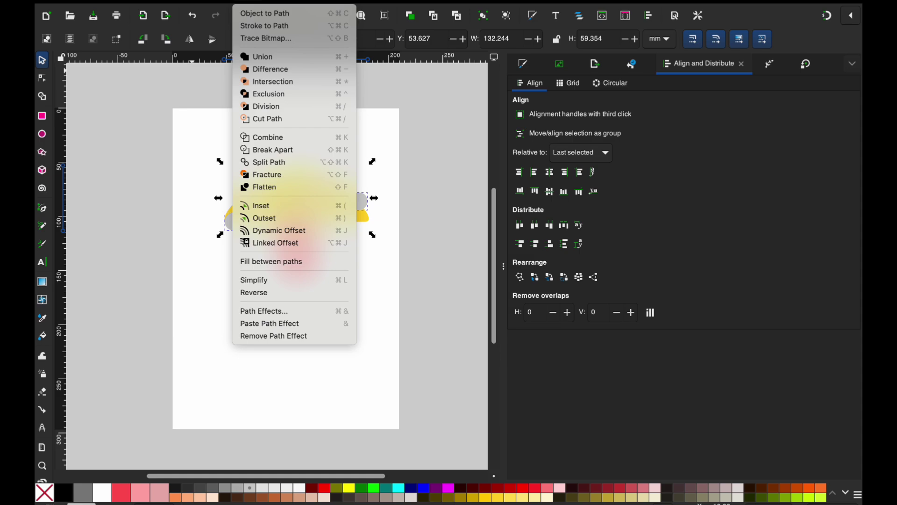
pyautogui.click(273, 57)
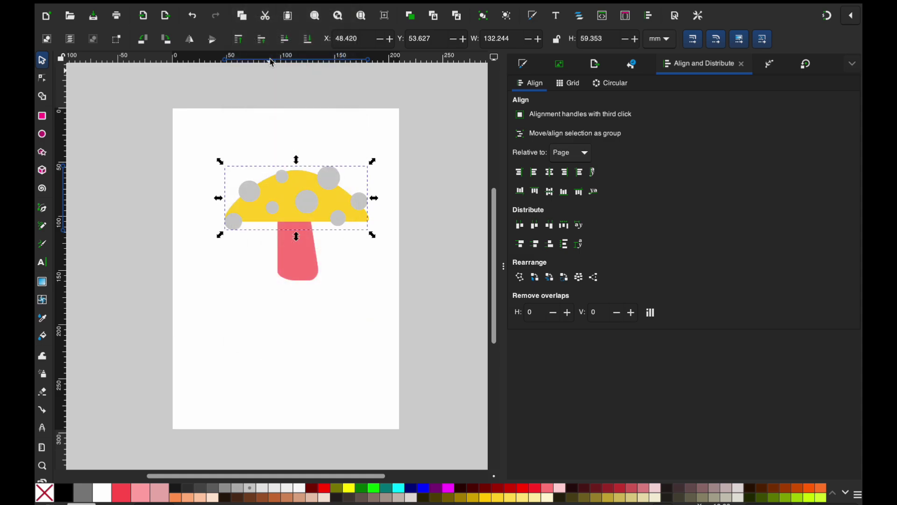
pyautogui.doubleClick(330, 179)
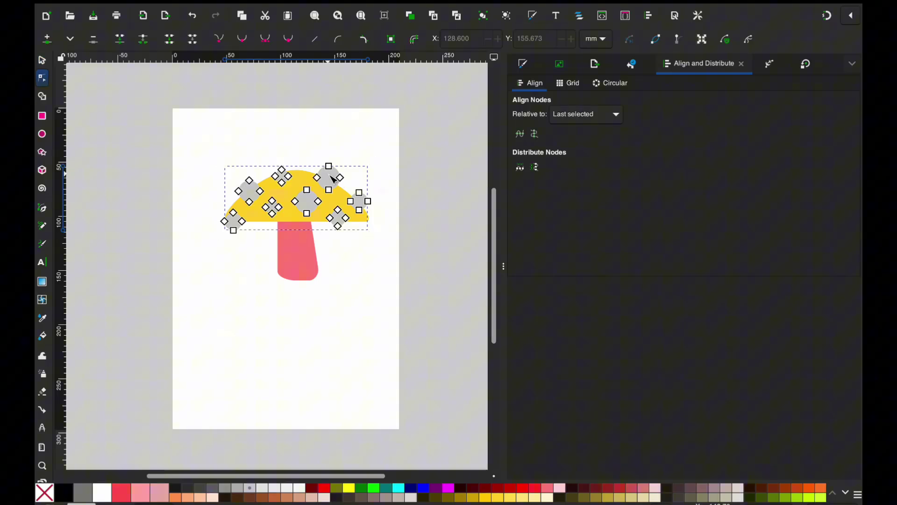
# Duplicate the yellow cap and subtract the grey spots from the copy with Path > Difference.
pyautogui.press('s')
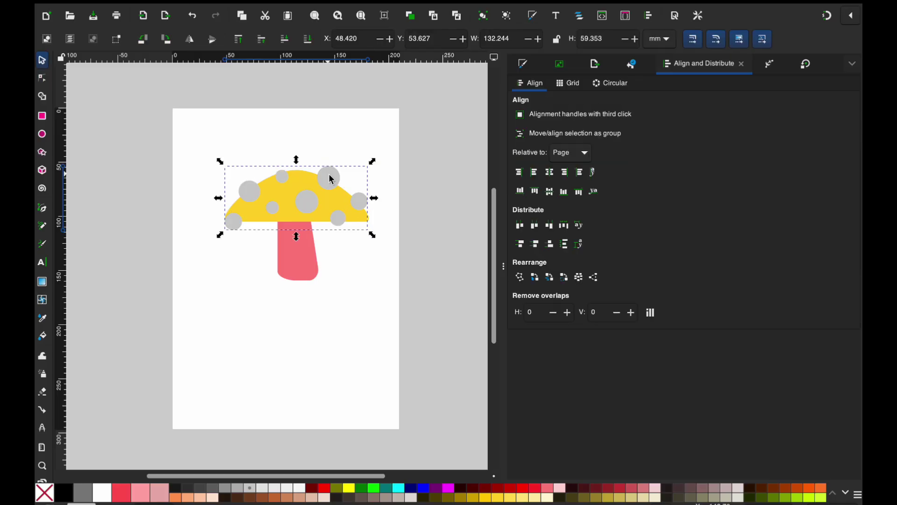
pyautogui.click(306, 180)
pyautogui.rightClick(305, 177)
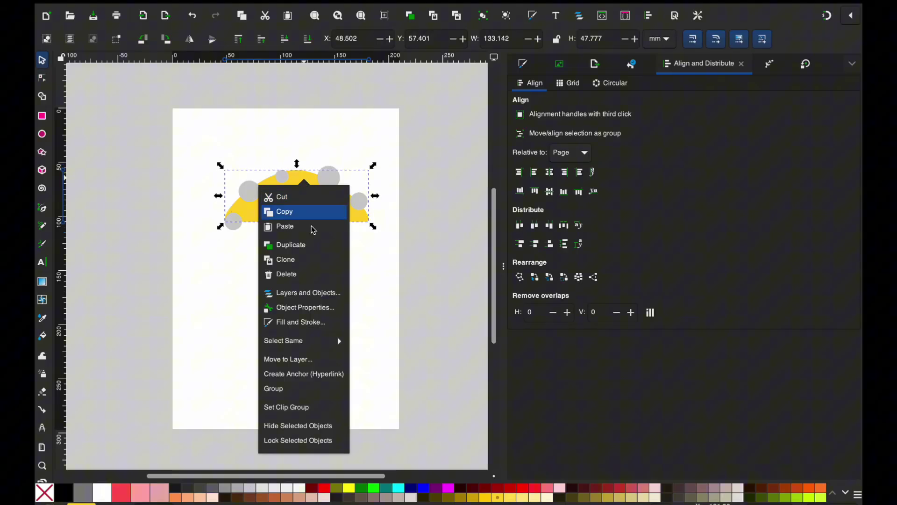
pyautogui.click(318, 244)
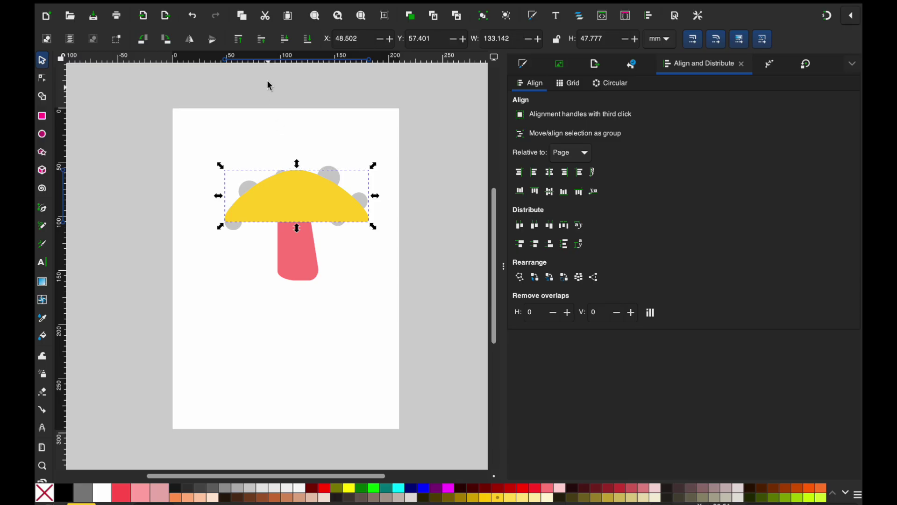
pyautogui.keyDown('shift'); pyautogui.click(330, 168); pyautogui.keyUp('shift')
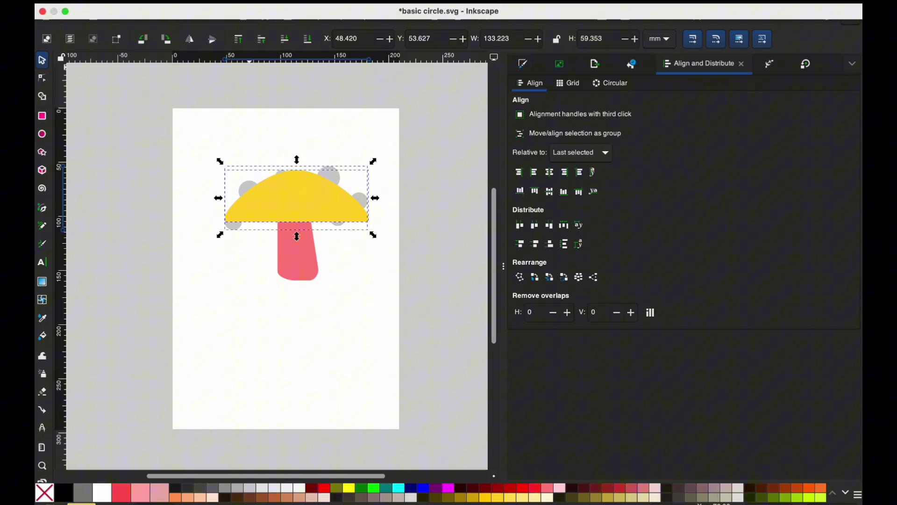
pyautogui.click(229, 1)
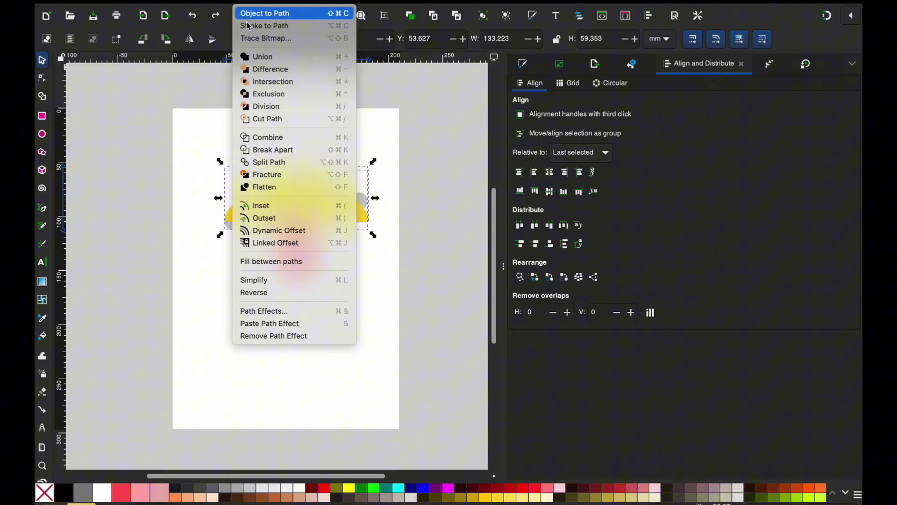
pyautogui.click(250, 71)
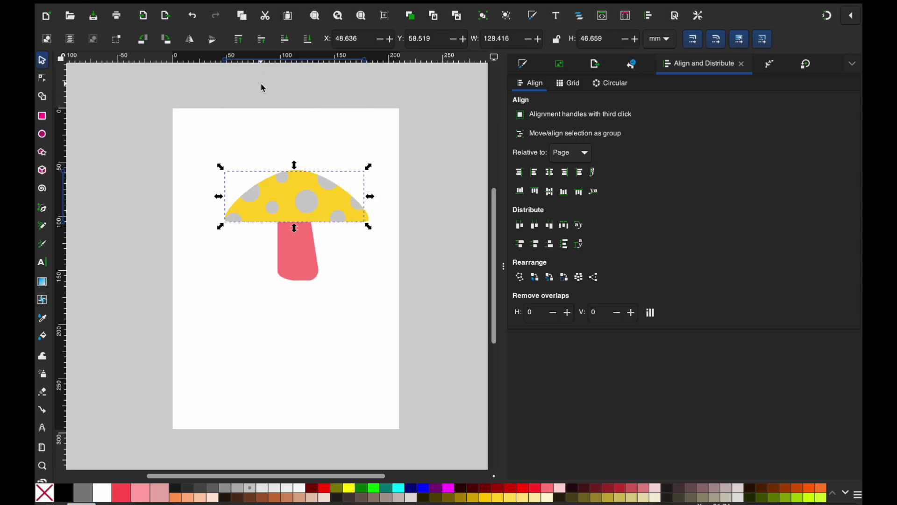
# Check the cut cap by moving it and undoing, then zoom in and select the pink stem.
pyautogui.moveTo(313, 206); pyautogui.dragTo(373, 184)
pyautogui.press('z')
pyautogui.hotkey('ctrl', 'z')
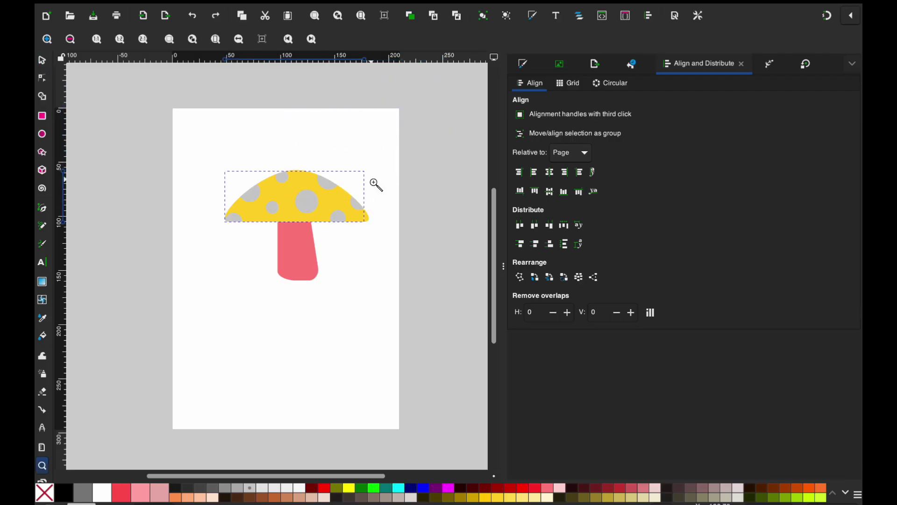
pyautogui.click(392, 225)
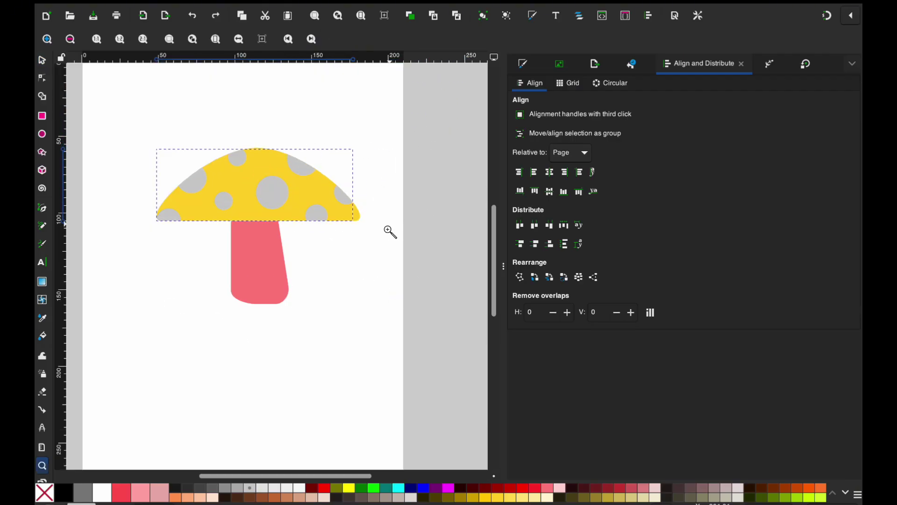
pyautogui.click(327, 262)
pyautogui.scroll(-3, 327, 262)
pyautogui.press('s')
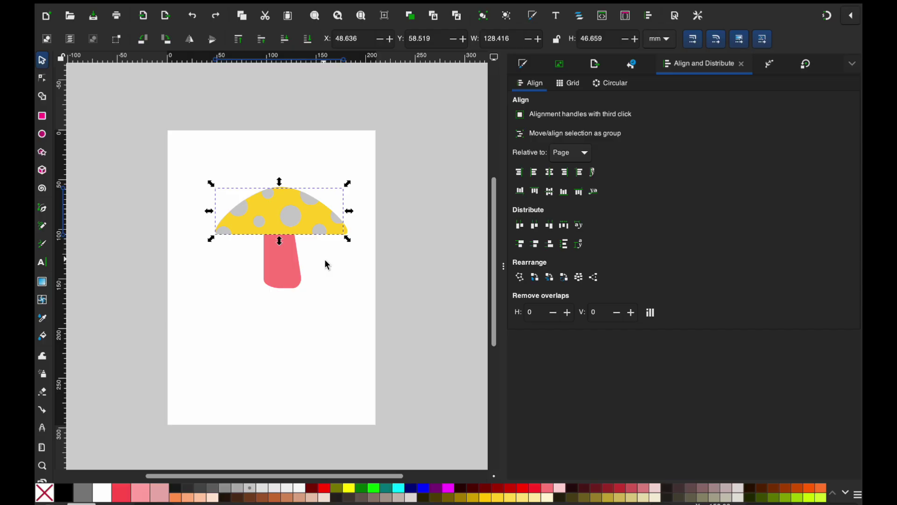
pyautogui.click(282, 262)
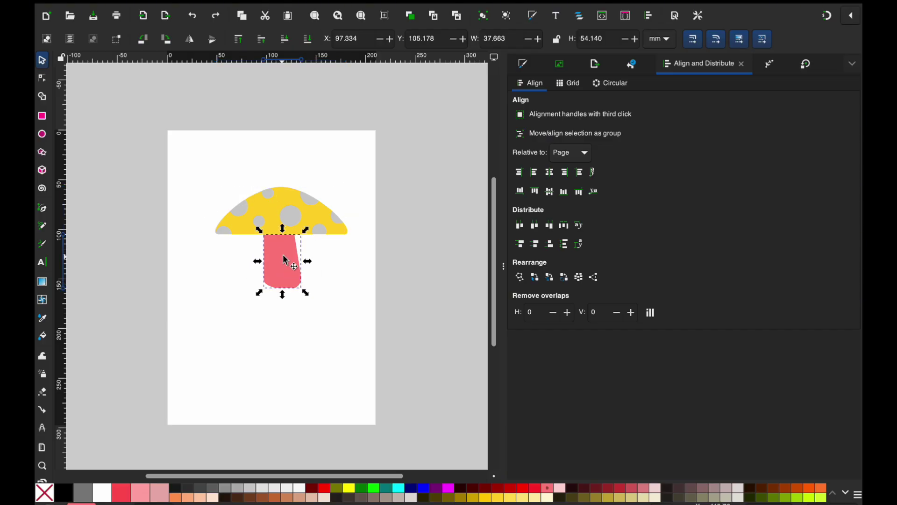
# Colour the cap greyish mauve and the spots near-white from the palette.
pyautogui.scroll(1, 286, 260)
pyautogui.click(271, 208)
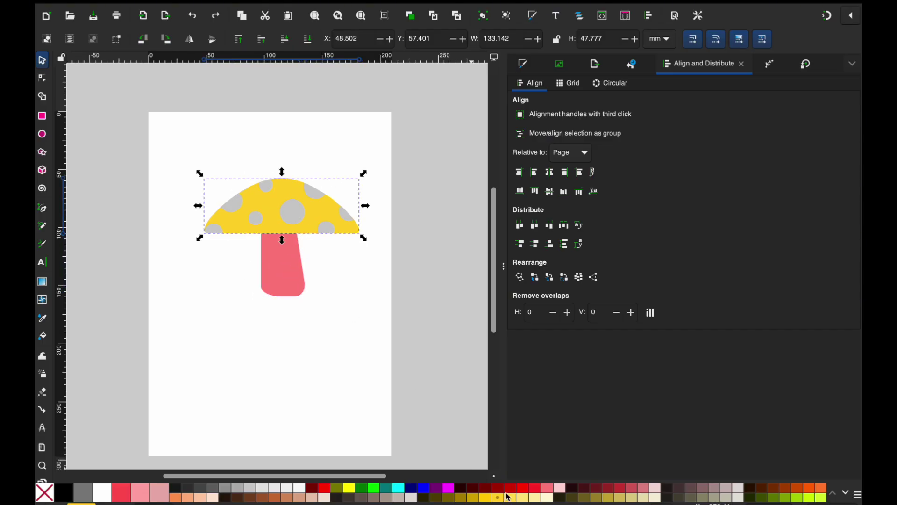
pyautogui.click(725, 494)
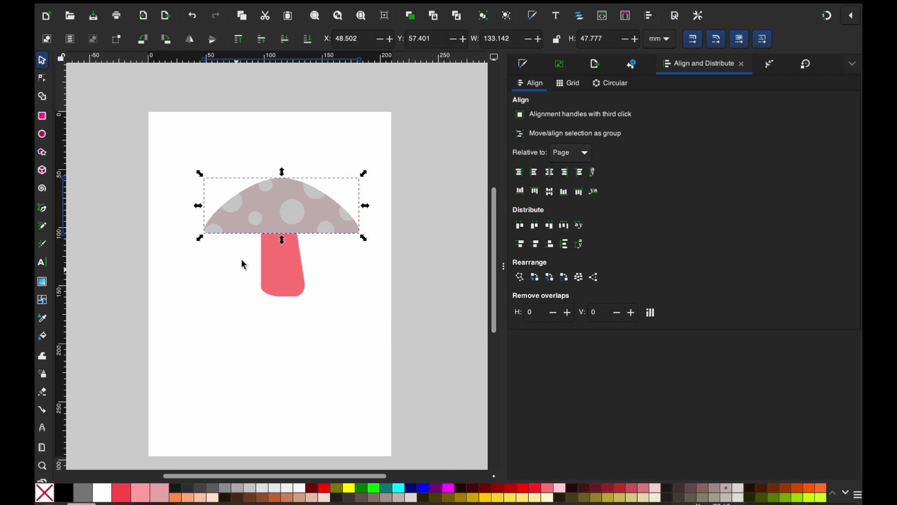
pyautogui.click(292, 211)
pyautogui.click(300, 492)
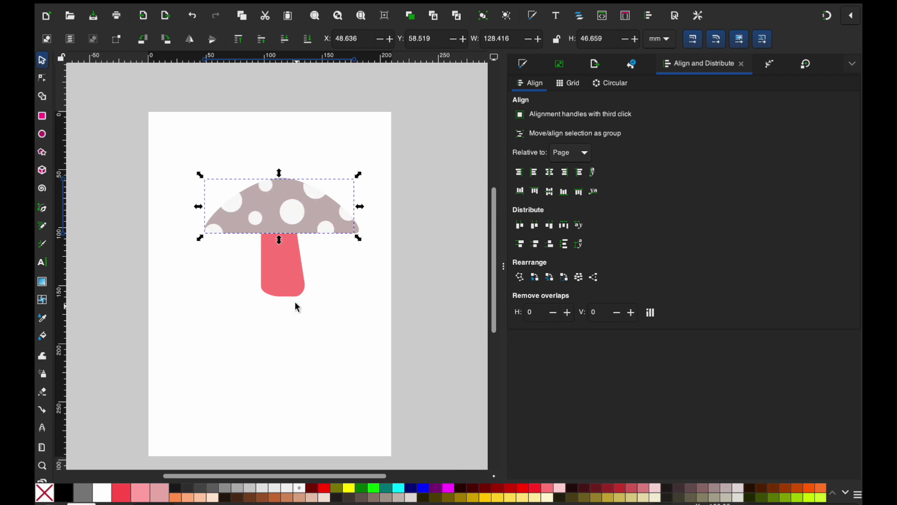
# Try olive shades on the stem, then settle on a dark mauve fill.
pyautogui.click(290, 272)
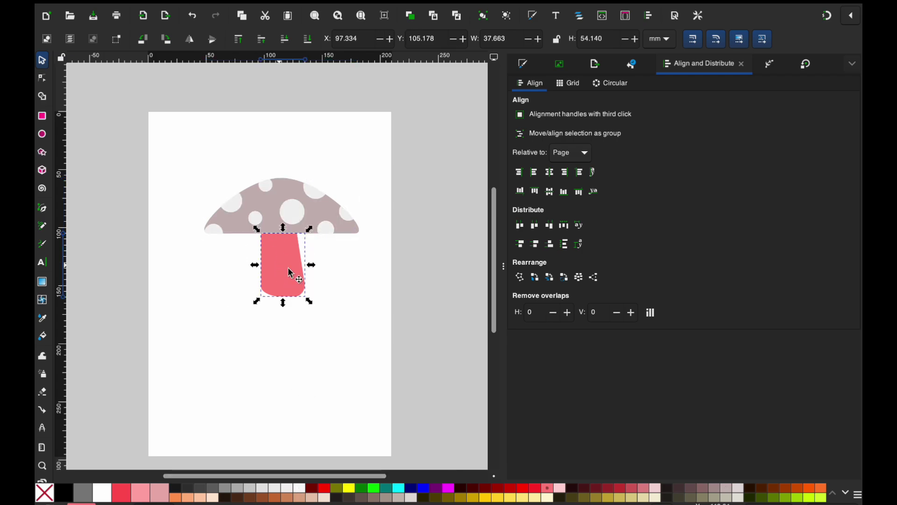
pyautogui.click(704, 499)
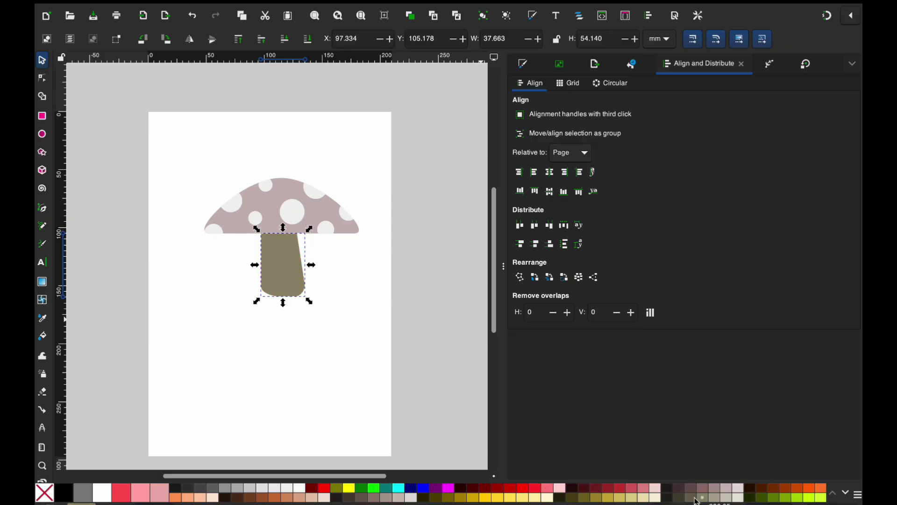
pyautogui.click(348, 303)
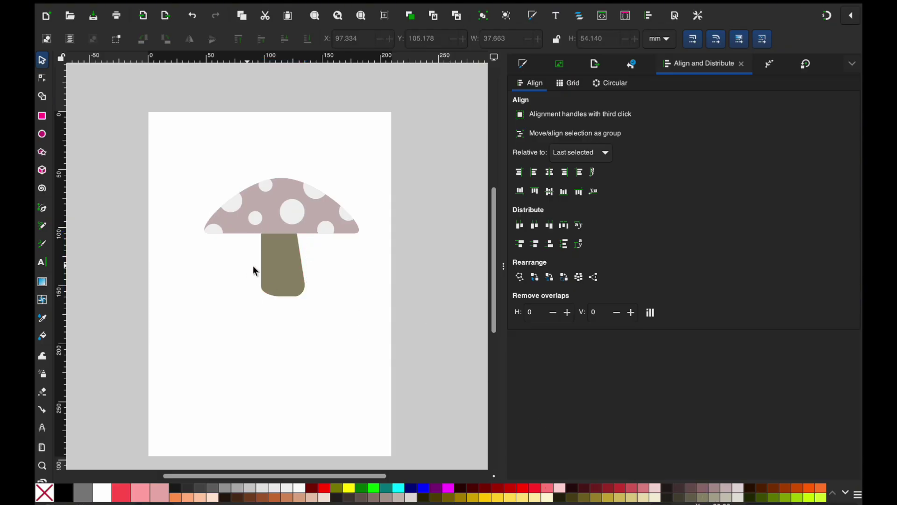
pyautogui.click(268, 267)
pyautogui.click(717, 499)
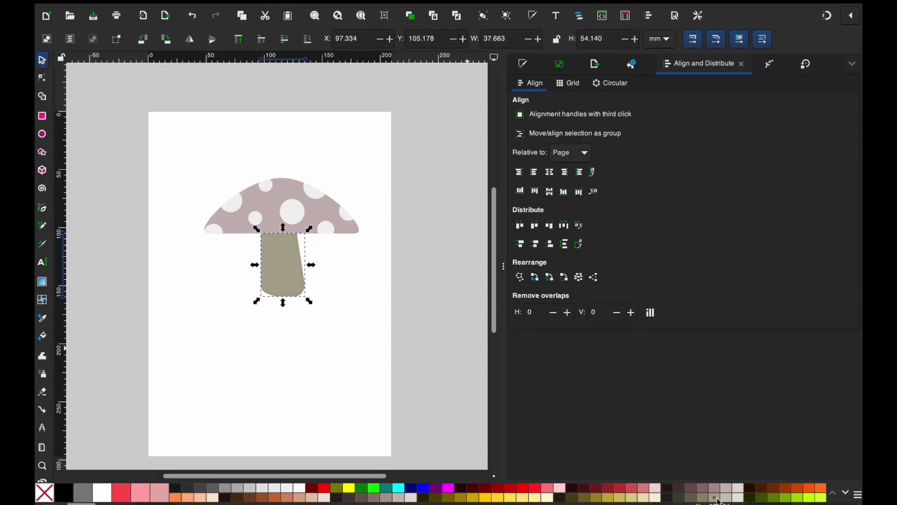
pyautogui.click(708, 489)
pyautogui.click(339, 372)
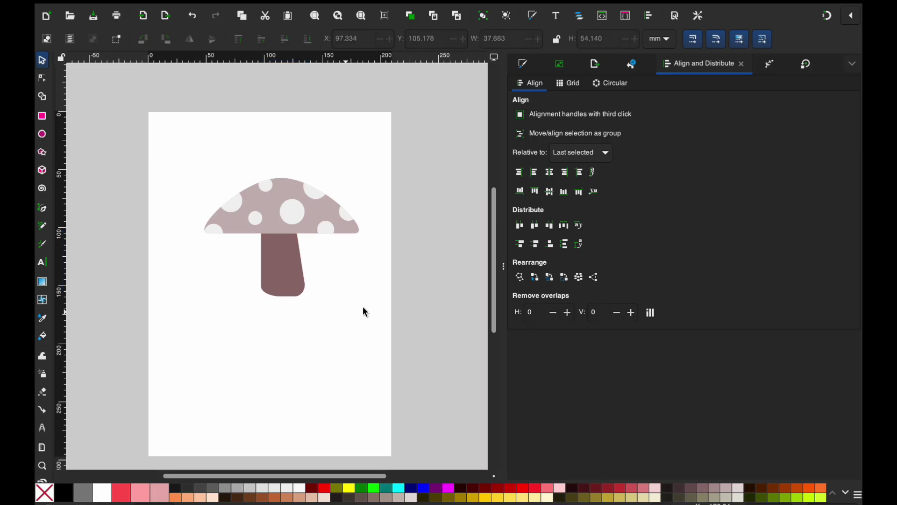
pyautogui.moveTo(367, 334); pyautogui.dragTo(166, 137)
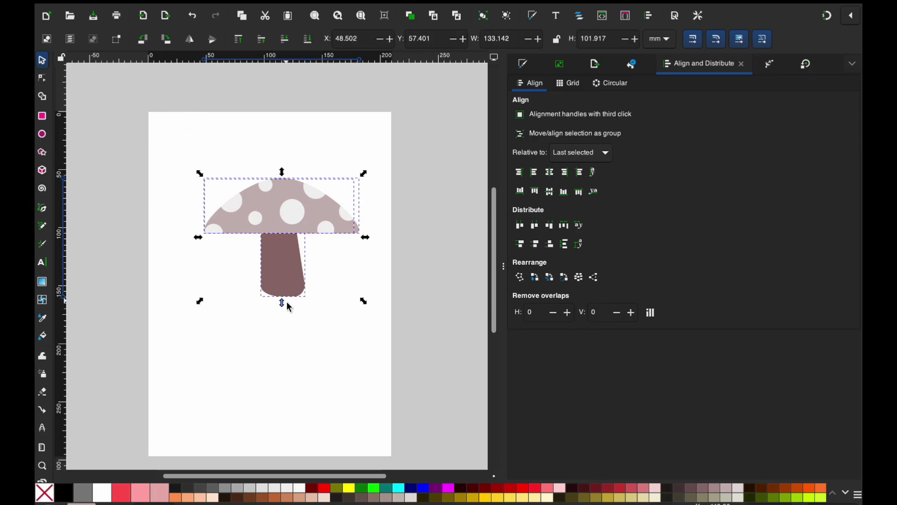
pyautogui.moveTo(364, 301); pyautogui.dragTo(388, 337)
pyautogui.moveTo(310, 231); pyautogui.dragTo(267, 241)
pyautogui.click(383, 264)
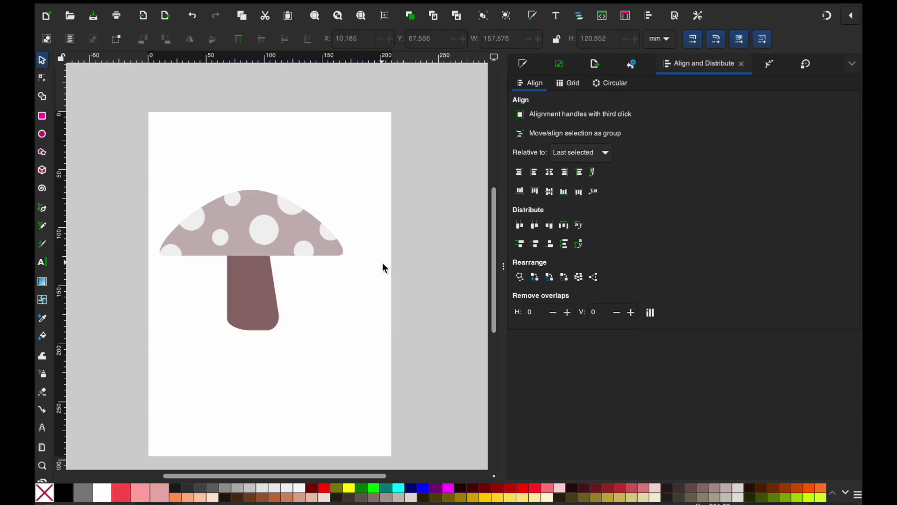
pyautogui.moveTo(375, 262); pyautogui.dragTo(49, 185)
pyautogui.moveTo(196, 224); pyautogui.dragTo(233, 229)
pyautogui.moveTo(305, 229); pyautogui.dragTo(293, 231)
pyautogui.moveTo(296, 186)
pyautogui.mouseDown()
pyautogui.moveTo(295, 200)
pyautogui.moveTo(297, 180)
pyautogui.mouseUp()
pyautogui.hotkey('ctrl', 'z')
pyautogui.hotkey('ctrl', 'z')
pyautogui.hotkey('ctrl', 'z')
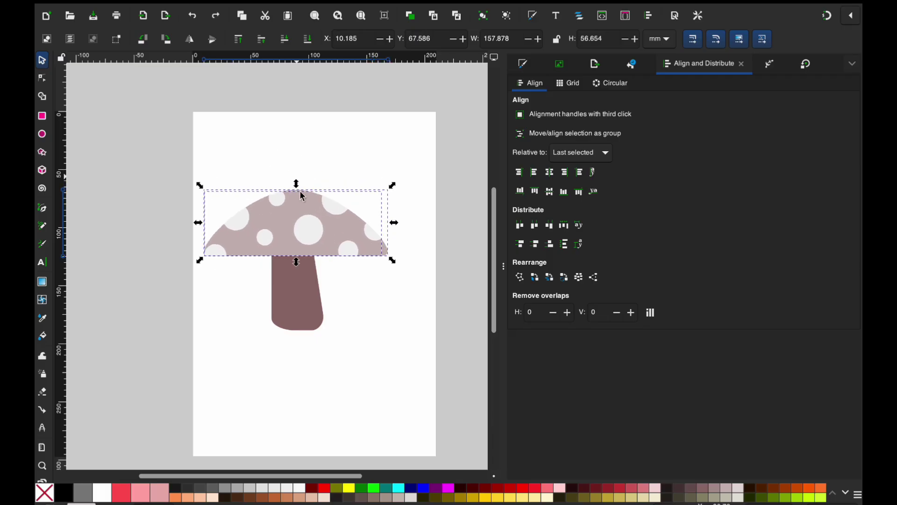
pyautogui.click(398, 405)
pyautogui.click(290, 255)
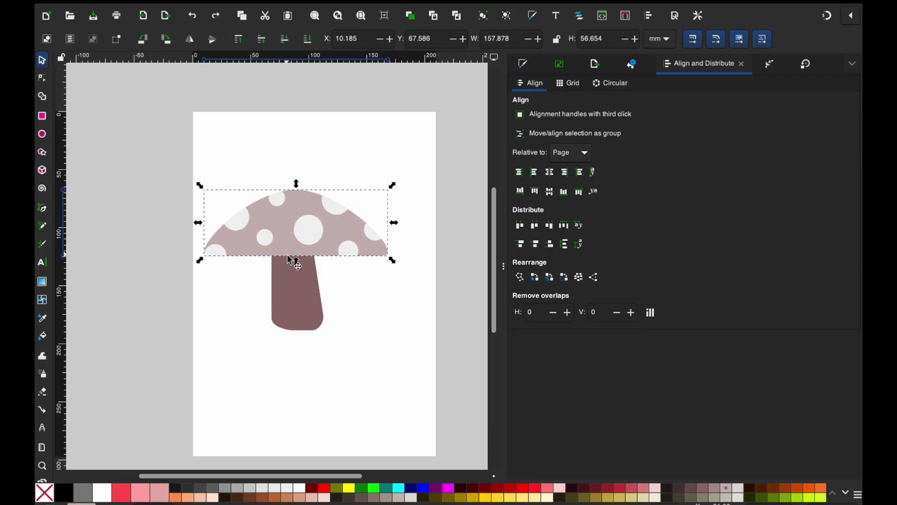
pyautogui.doubleClick(289, 257)
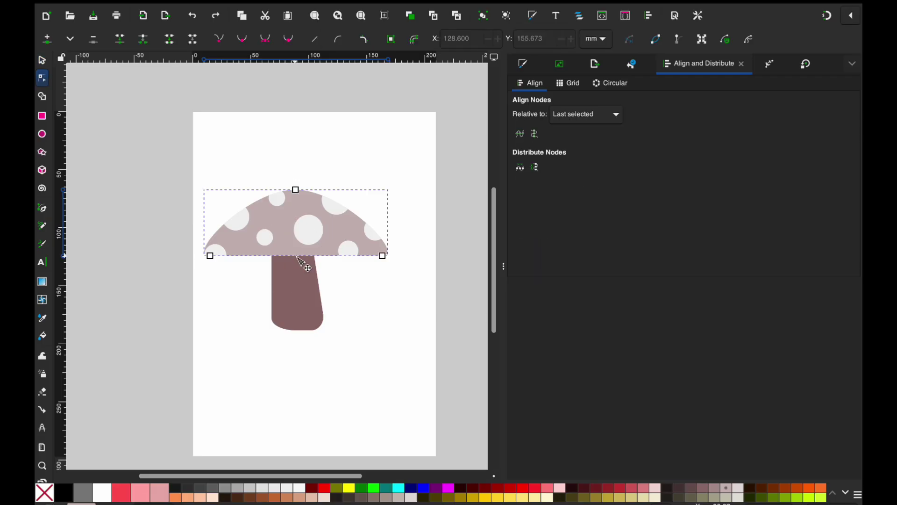
pyautogui.moveTo(297, 257); pyautogui.dragTo(297, 269)
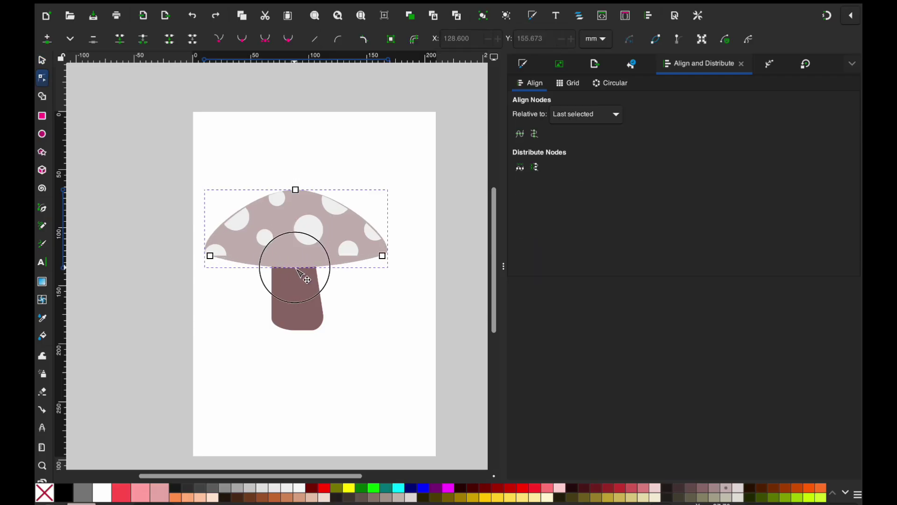
pyautogui.click(358, 254)
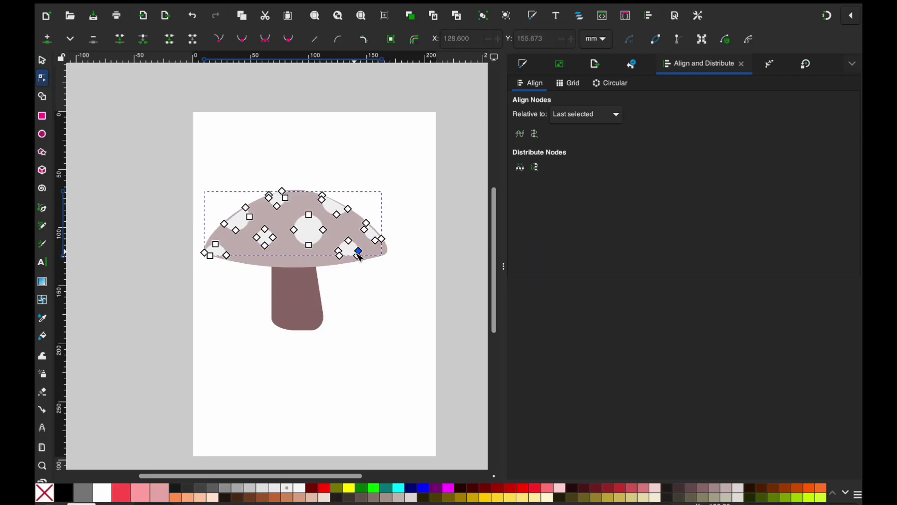
pyautogui.click(359, 252)
pyautogui.hotkey('ctrl', 'z')
pyautogui.click(330, 269)
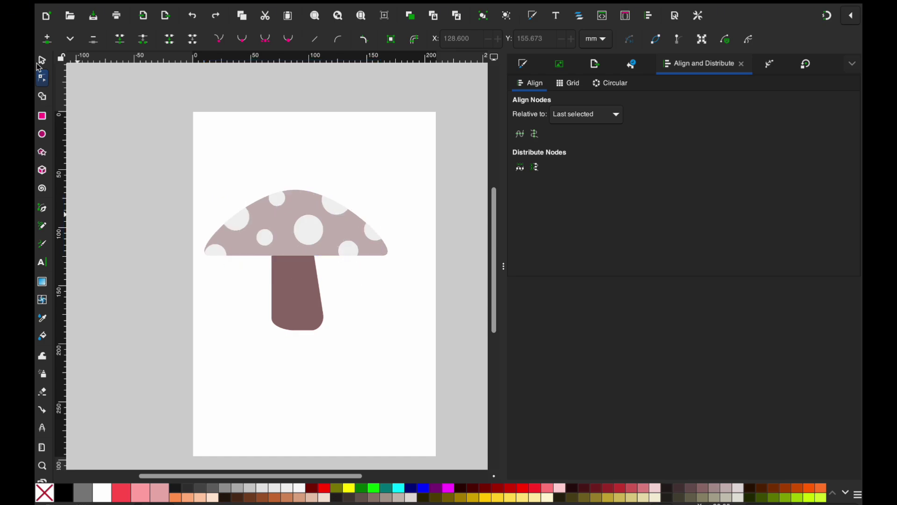
# Draw a flat ellipse under the cap and fill it a lighter mauve.
pyautogui.click(42, 135)
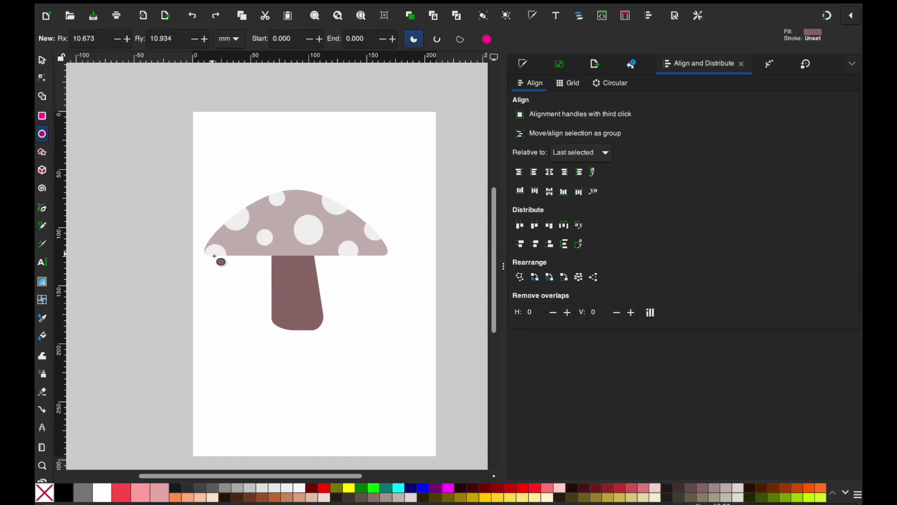
pyautogui.moveTo(208, 249); pyautogui.dragTo(387, 267)
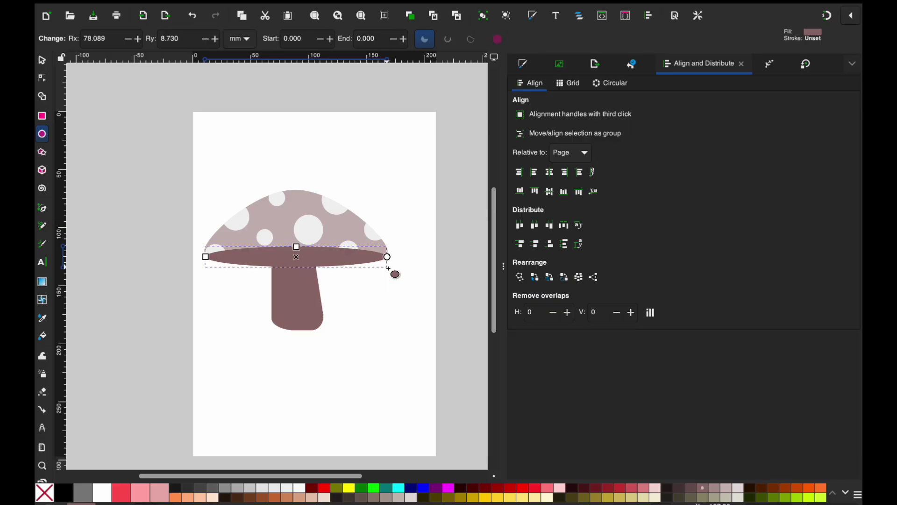
pyautogui.click(717, 490)
pyautogui.press('Escape')
# Move and widen the brim to fit the cap's bottom edge, with snapping turned on.
pyautogui.scroll(1, 282, 219)
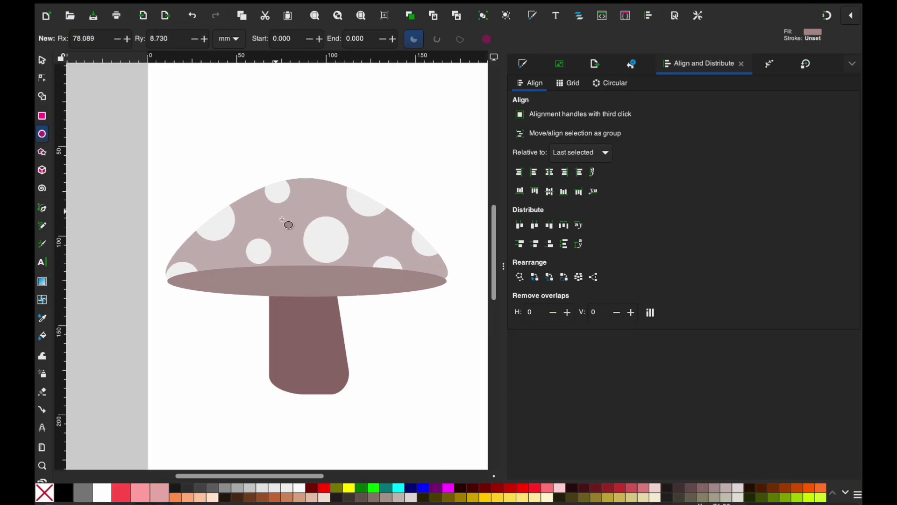
pyautogui.press('s')
pyautogui.moveTo(320, 283); pyautogui.dragTo(321, 276)
pyautogui.moveTo(451, 274); pyautogui.dragTo(455, 280)
pyautogui.click(827, 15)
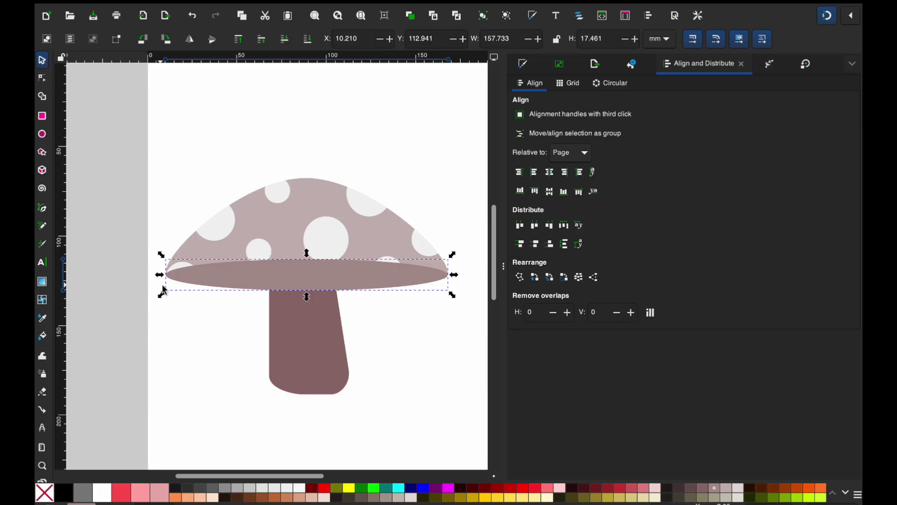
pyautogui.moveTo(159, 274); pyautogui.dragTo(158, 273)
pyautogui.click(282, 280)
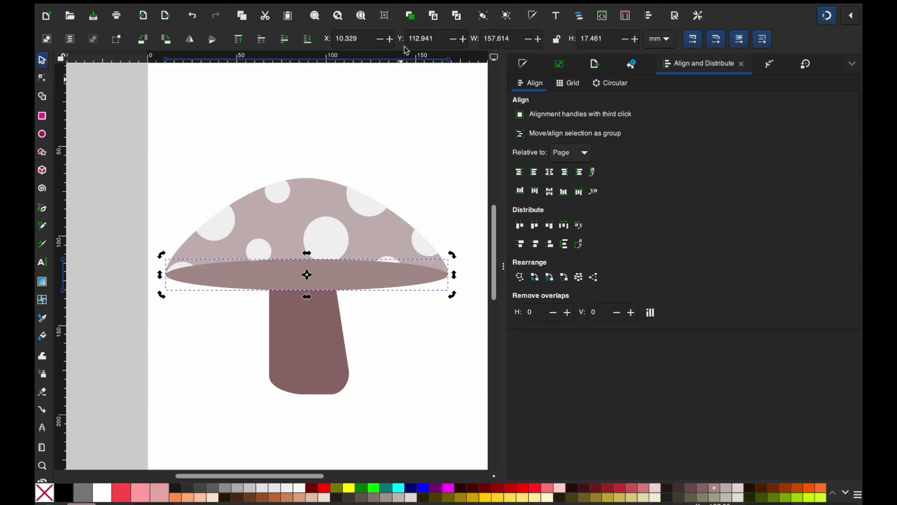
# Select the stem and raise it in front of the brim.
pyautogui.click(369, 115)
pyautogui.click(329, 278)
pyautogui.scroll(-1, 302, 254)
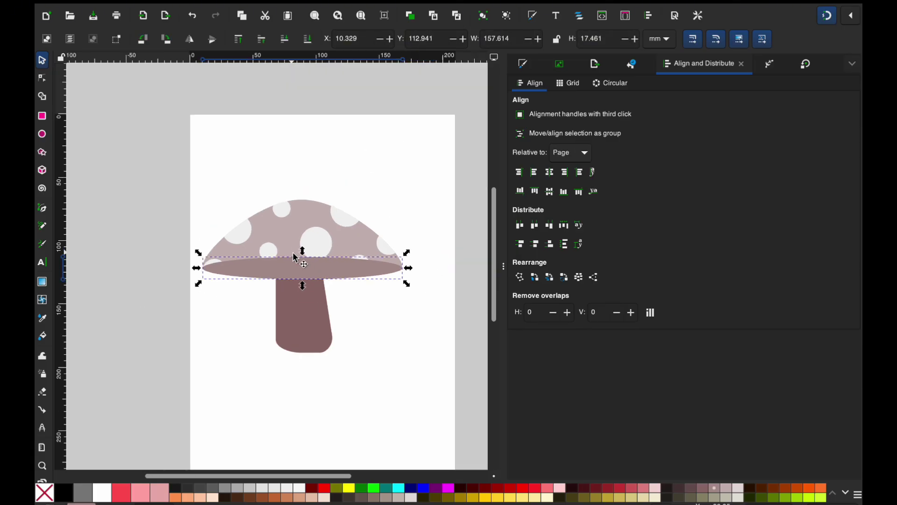
pyautogui.scroll(-1, 293, 253)
pyautogui.click(293, 244)
pyautogui.scroll(-1, 305, 291)
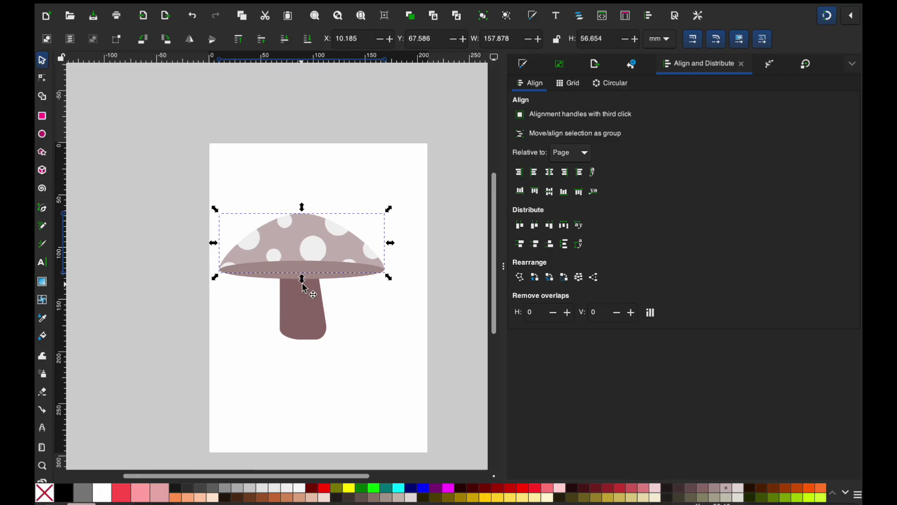
pyautogui.click(298, 276)
pyautogui.click(299, 275)
pyautogui.click(296, 302)
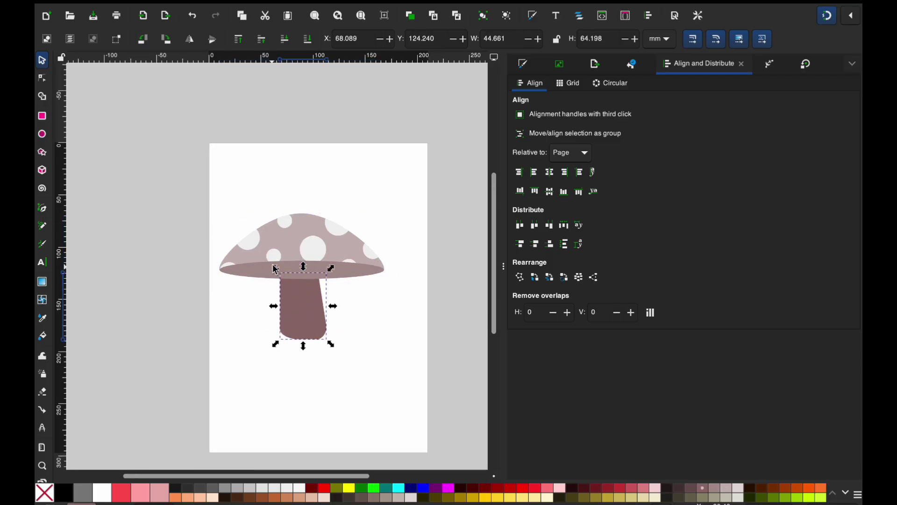
pyautogui.click(295, 240)
pyautogui.click(306, 300)
pyautogui.click(264, 40)
pyautogui.click(421, 293)
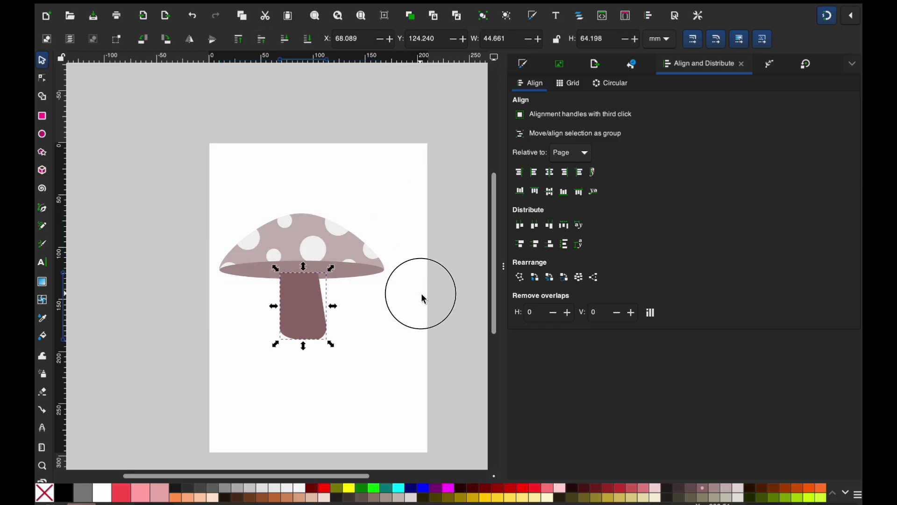
# Drag the stem's flat top segment upward with the Node tool into an arch.
pyautogui.click(301, 294)
pyautogui.doubleClick(248, 277)
pyautogui.keyDown('shift'); pyautogui.click(304, 290); pyautogui.keyUp('shift')
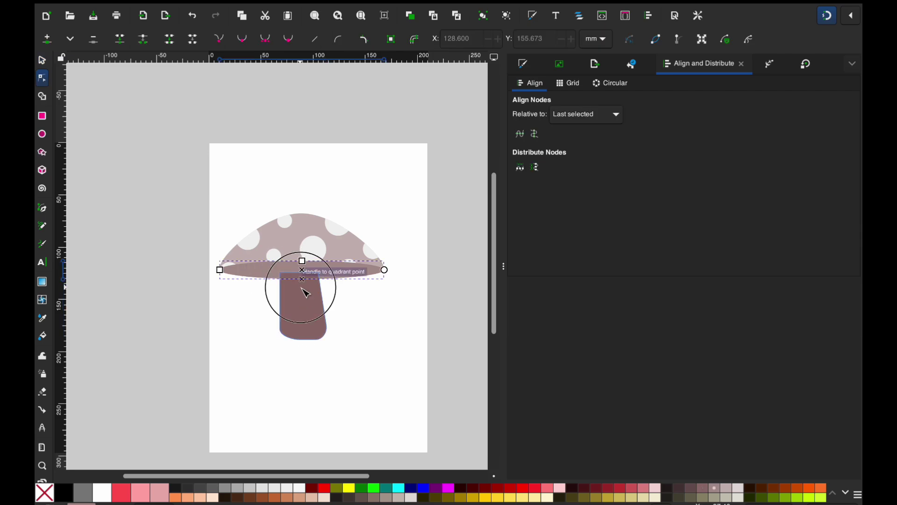
pyautogui.scroll(4, 303, 278)
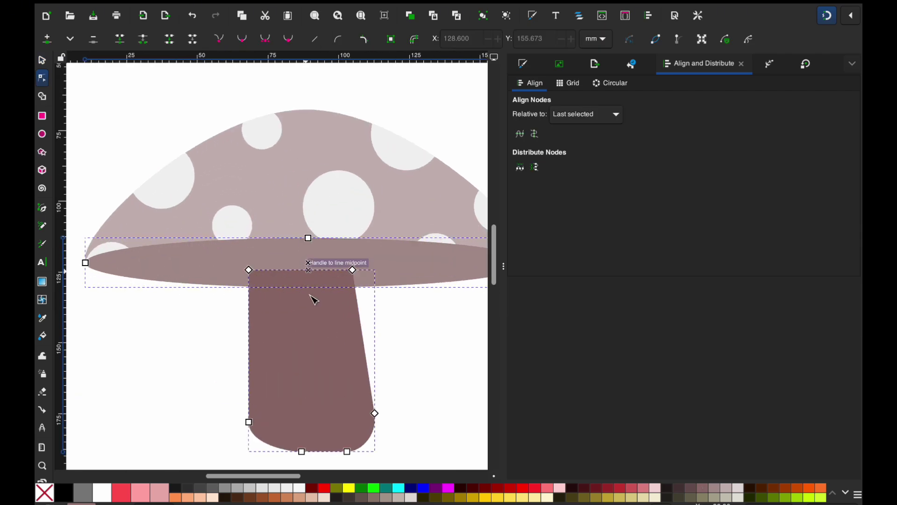
pyautogui.click(368, 336)
pyautogui.click(327, 303)
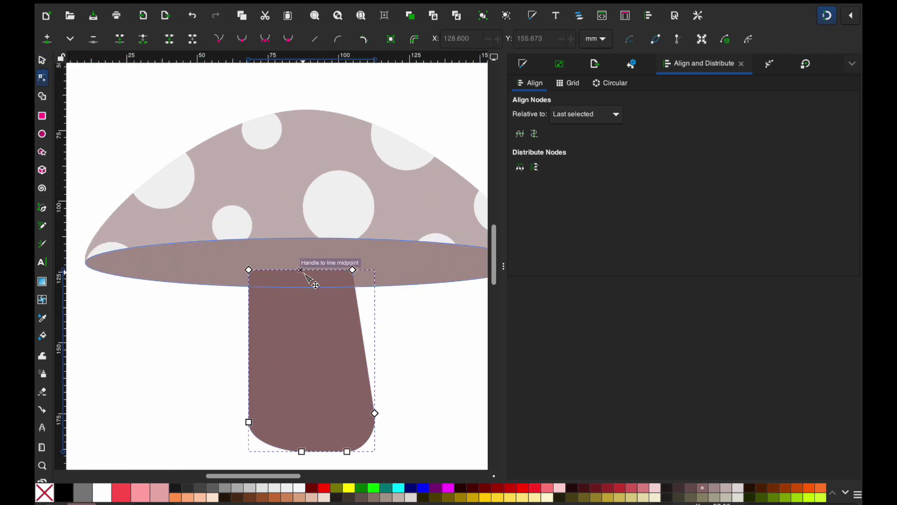
pyautogui.click(304, 270)
pyautogui.moveTo(305, 271); pyautogui.dragTo(306, 260)
pyautogui.scroll(-3, 306, 260)
# Duplicate the brim in place and subtract it from the cap with Path > Difference, redoing the cut once.
pyautogui.click(380, 284)
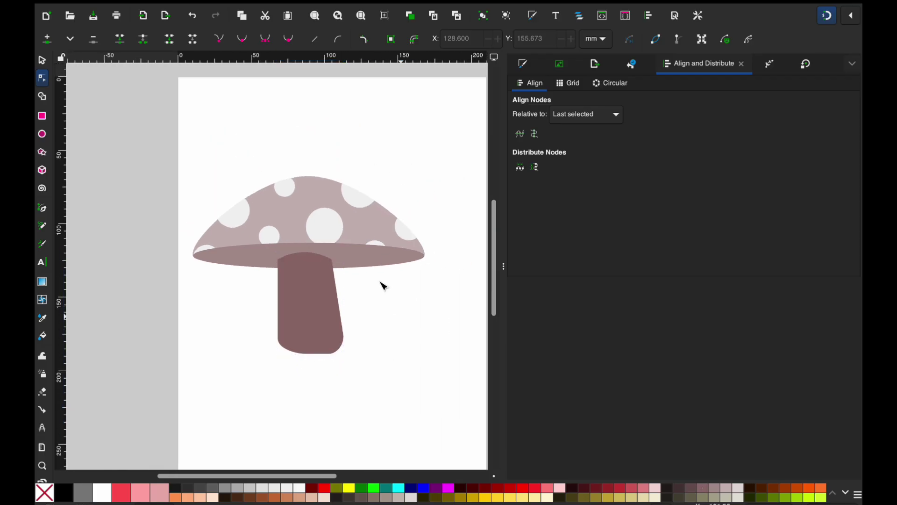
pyautogui.press('s')
pyautogui.click(365, 260)
pyautogui.rightClick(365, 260)
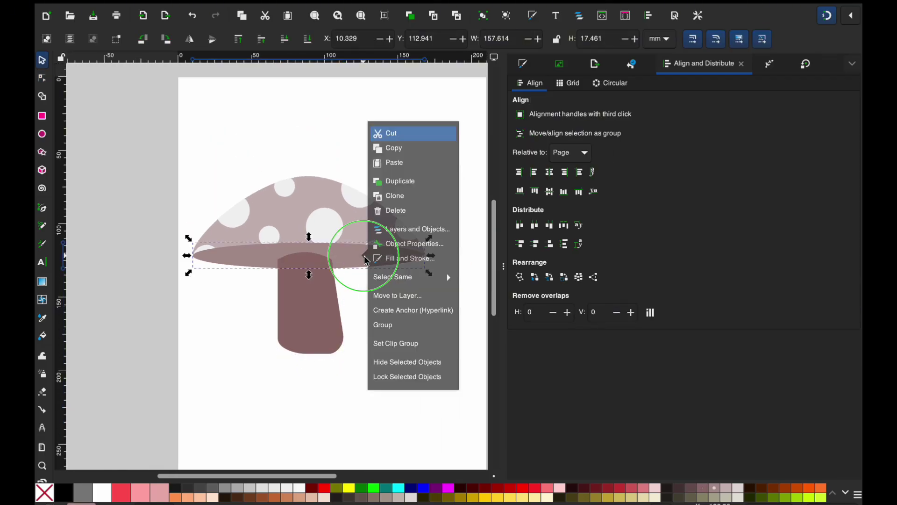
pyautogui.click(398, 181)
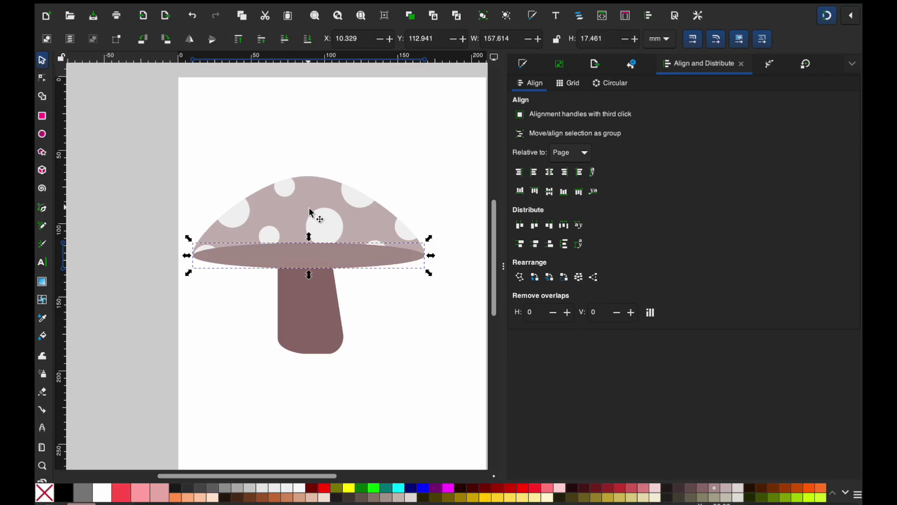
pyautogui.keyDown('shift'); pyautogui.click(337, 233); pyautogui.keyUp('shift')
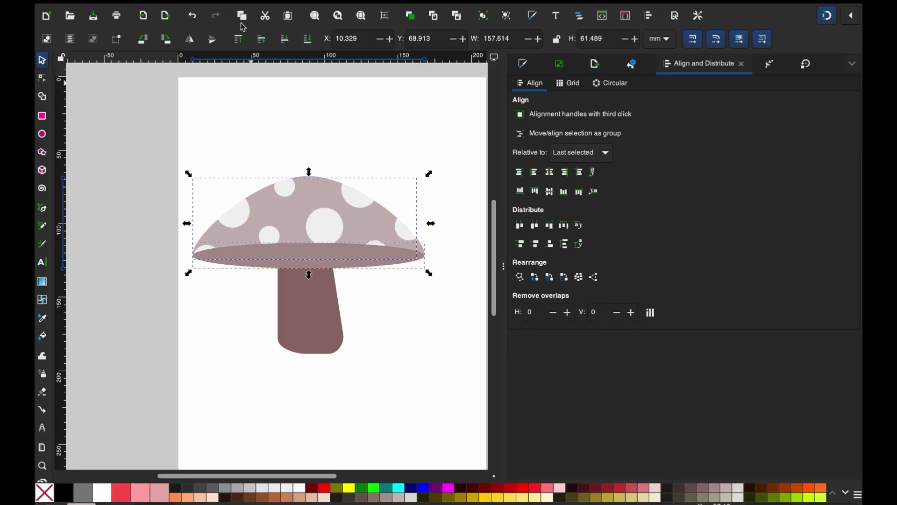
pyautogui.click(246, 4)
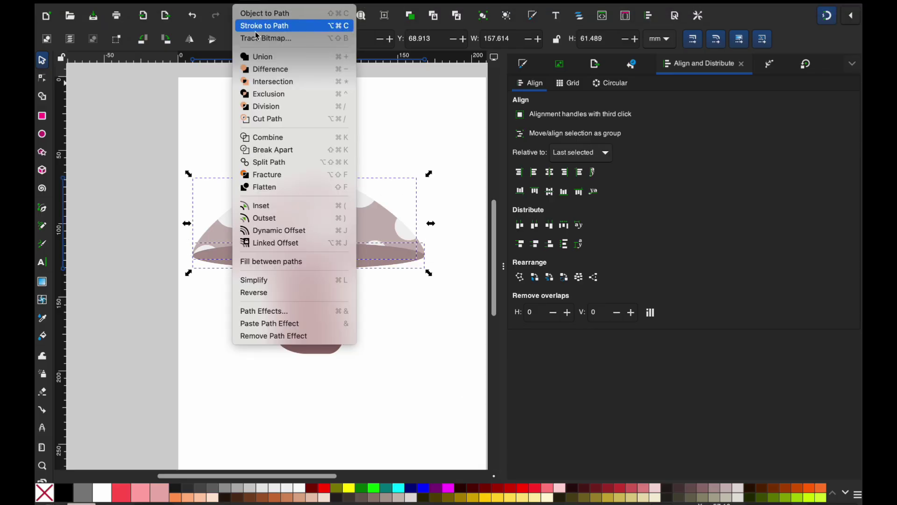
pyautogui.click(269, 68)
pyautogui.press('super+z')
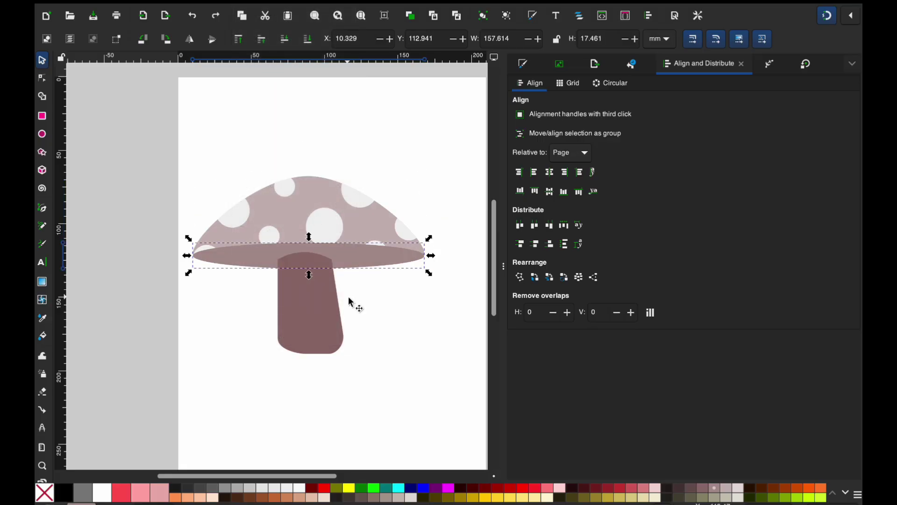
pyautogui.keyDown('shift'); pyautogui.click(368, 231); pyautogui.keyUp('shift')
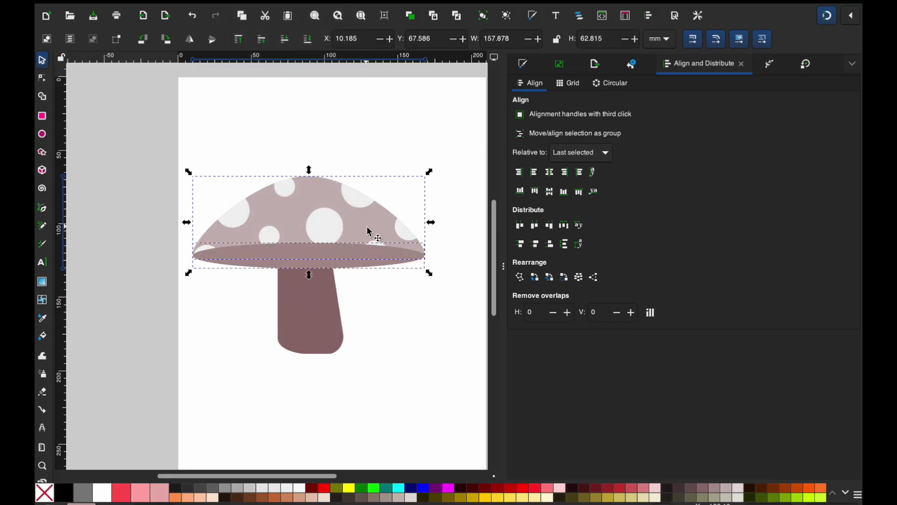
pyautogui.click(245, 5)
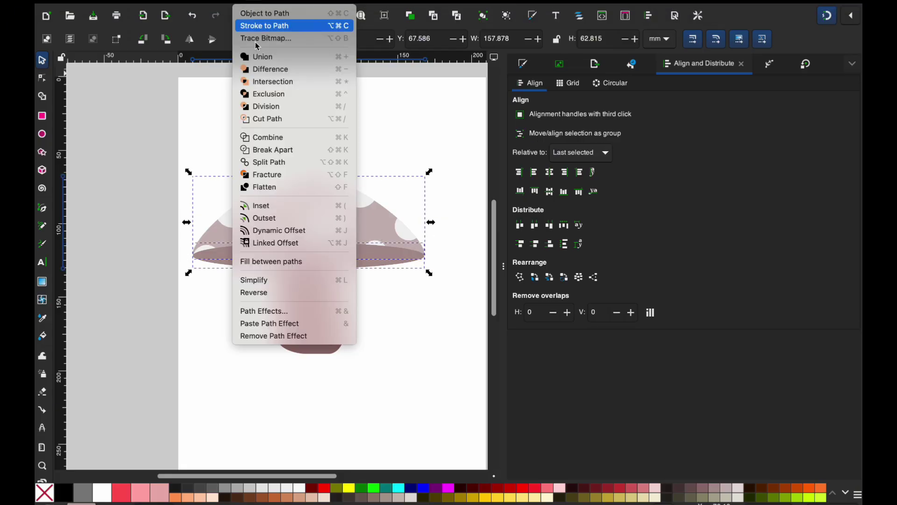
pyautogui.click(278, 70)
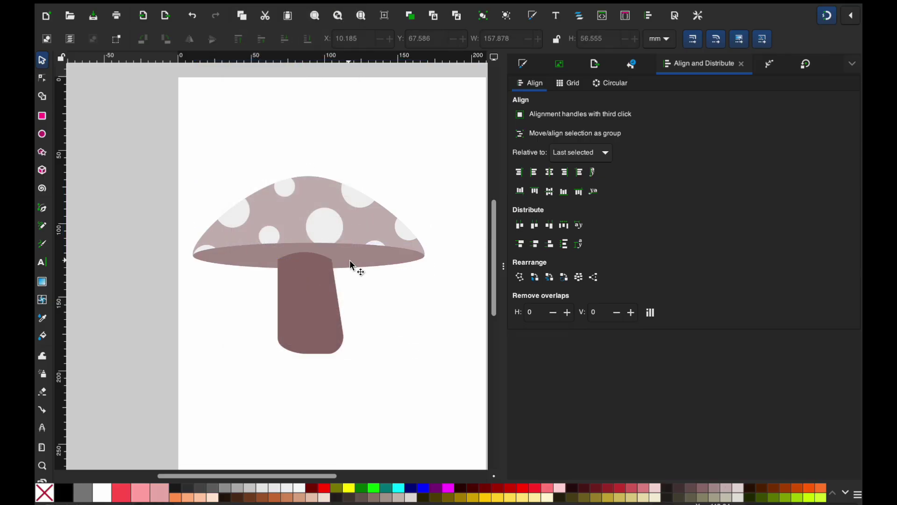
# Move the brim and cap aside to verify the cut, undoing each move.
pyautogui.moveTo(351, 265); pyautogui.dragTo(357, 308)
pyautogui.hotkey('ctrl', 'z')
pyautogui.scroll(2, 245, 276)
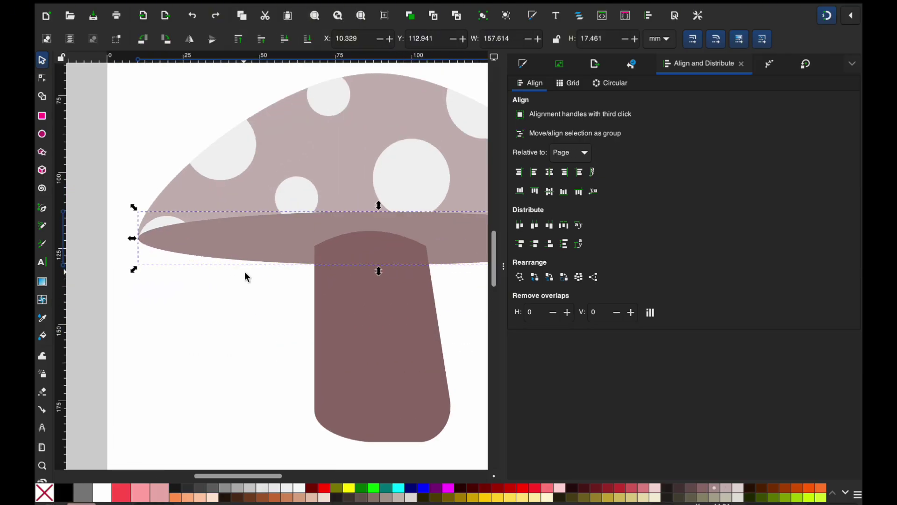
pyautogui.click(203, 200)
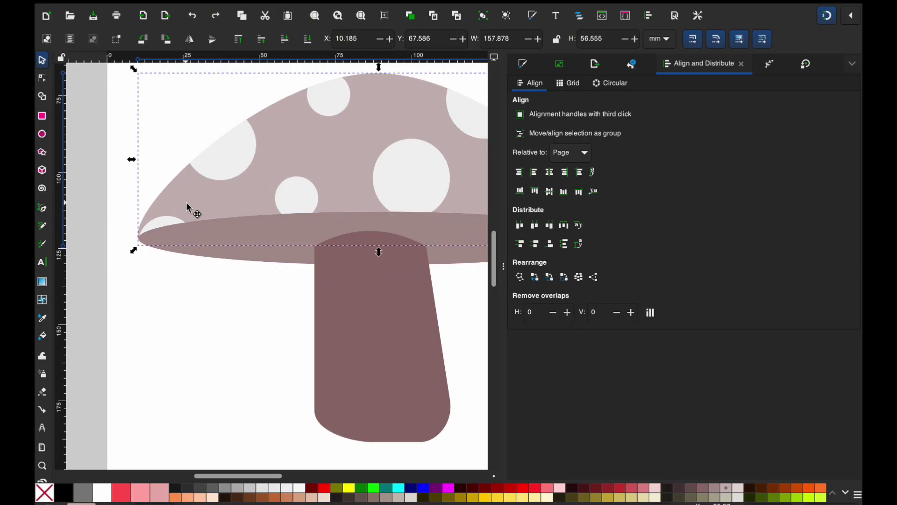
pyautogui.moveTo(187, 206); pyautogui.dragTo(266, 160)
pyautogui.hotkey('ctrl', 'z')
# Convert the brim ellipse into a path and put the mushroom cap into node editing.
pyautogui.press('e')
pyautogui.click(189, 192)
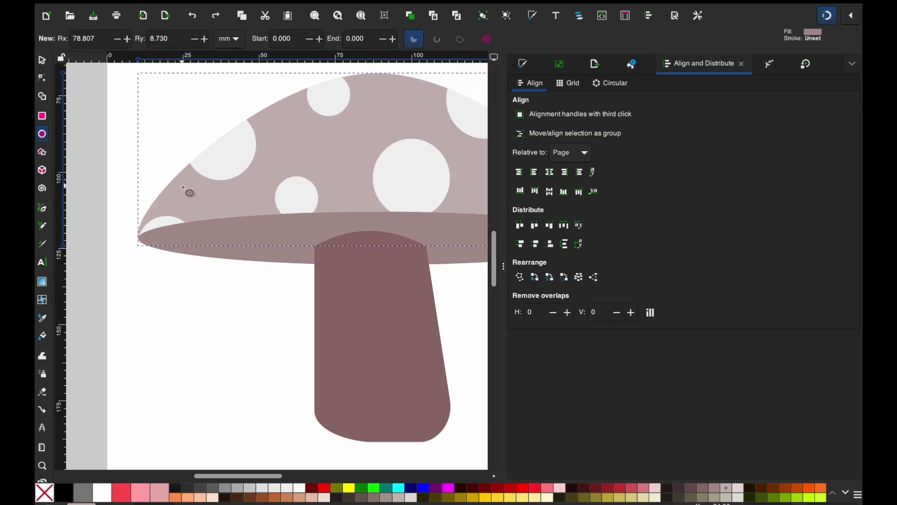
pyautogui.click(207, 244)
pyautogui.click(243, 2)
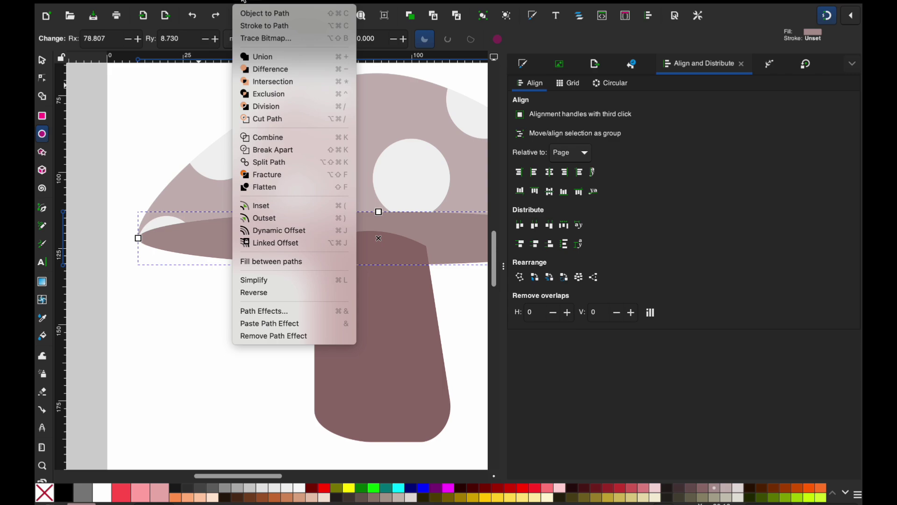
pyautogui.click(265, 13)
pyautogui.click(182, 190)
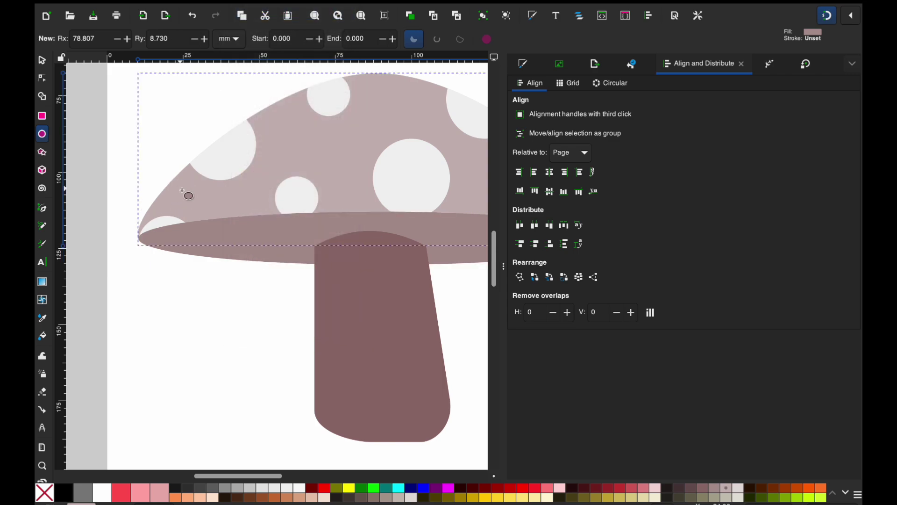
pyautogui.click(43, 60)
pyautogui.click(42, 77)
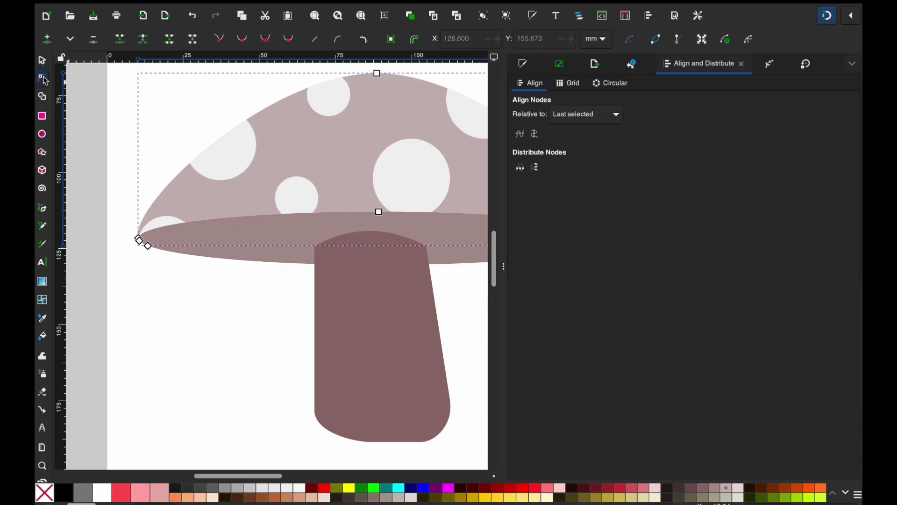
# Rubber-band select the nodes at the cap's pointed left tip.
pyautogui.moveTo(178, 225); pyautogui.dragTo(135, 239)
pyautogui.scroll(3, 135, 242)
pyautogui.scroll(3, 135, 241)
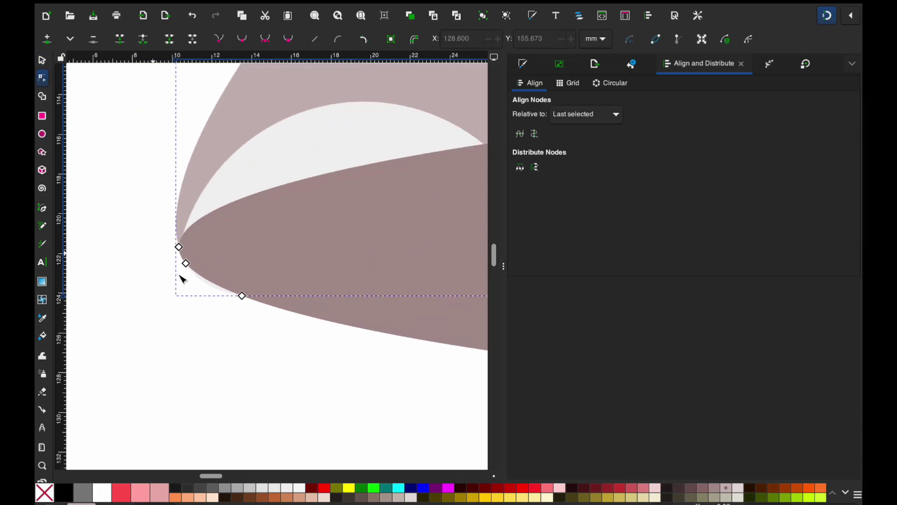
pyautogui.moveTo(261, 331); pyautogui.dragTo(168, 255)
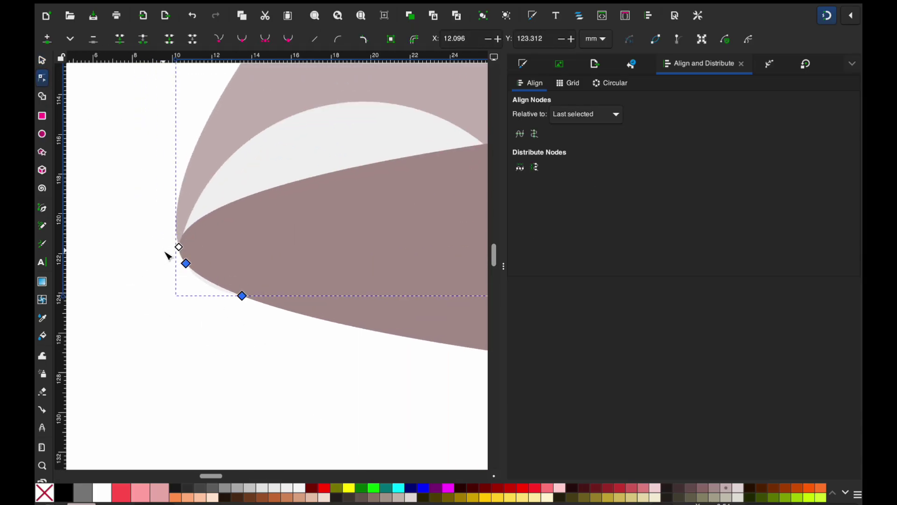
pyautogui.click(168, 255)
pyautogui.click(296, 168)
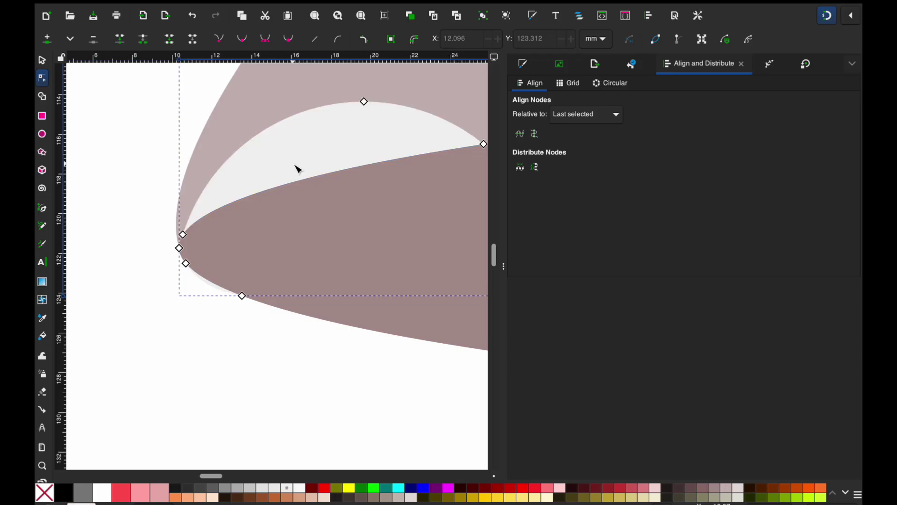
pyautogui.click(269, 319)
pyautogui.moveTo(271, 321); pyautogui.dragTo(156, 258)
pyautogui.click(292, 168)
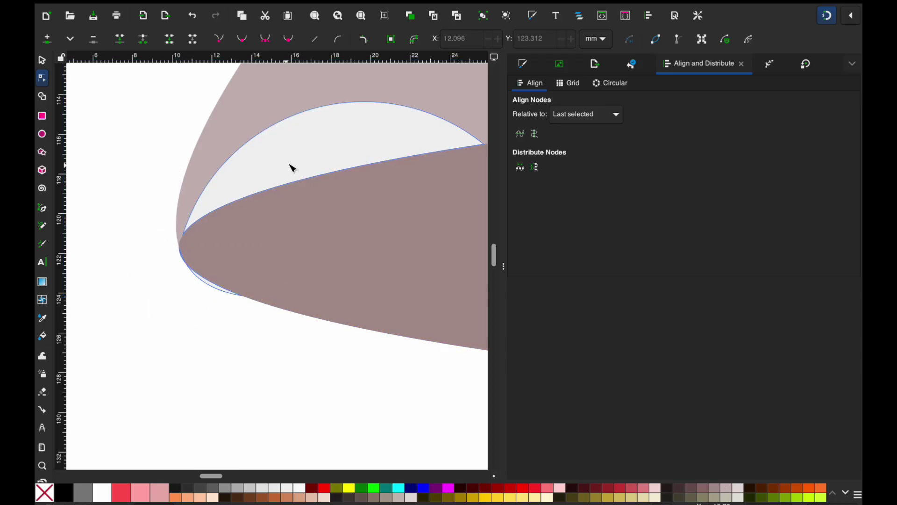
pyautogui.moveTo(252, 315); pyautogui.dragTo(174, 255)
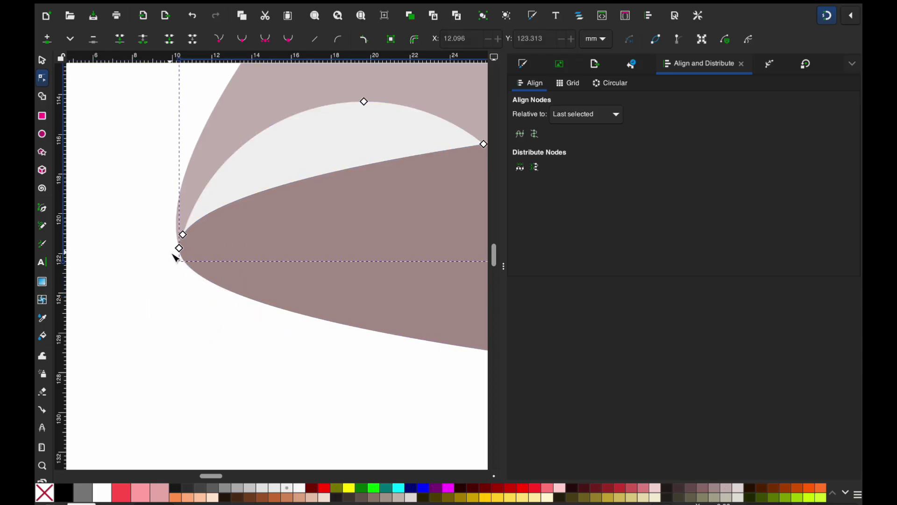
pyautogui.scroll(-1, 181, 256)
pyautogui.scroll(-1, 186, 261)
pyautogui.hscroll(15, 186, 262)
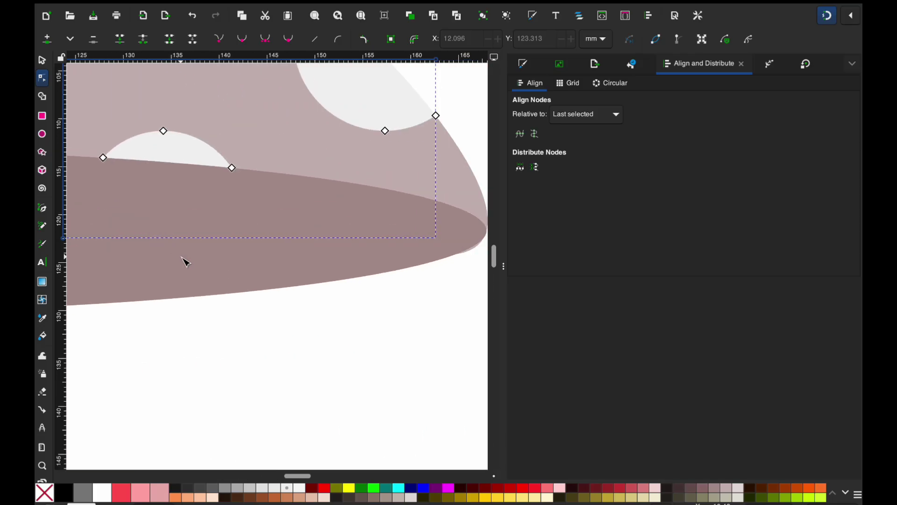
# Add the light pink cap and select the nodes at its right tip.
pyautogui.keyDown('shift'); pyautogui.click(336, 183); pyautogui.keyUp('shift')
pyautogui.moveTo(373, 295); pyautogui.dragTo(318, 236)
pyautogui.scroll(-2, 317, 241)
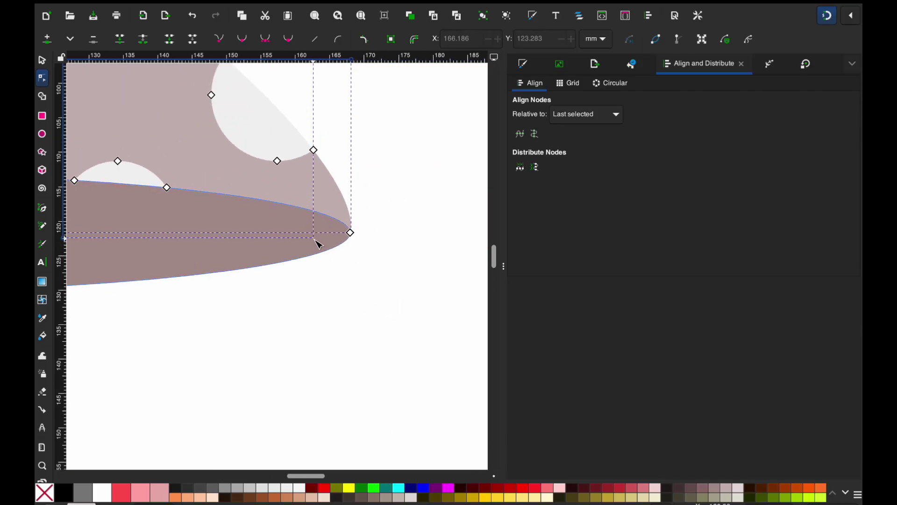
pyautogui.scroll(-3, 319, 244)
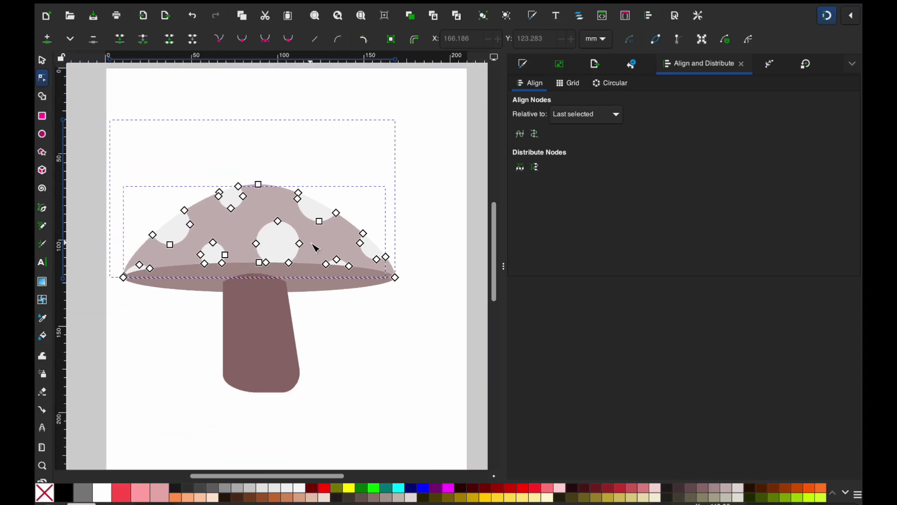
# Duplicate the stem and subtract the copy from the brim with Path > Difference.
pyautogui.click(331, 344)
pyautogui.click(282, 322)
pyautogui.press('s')
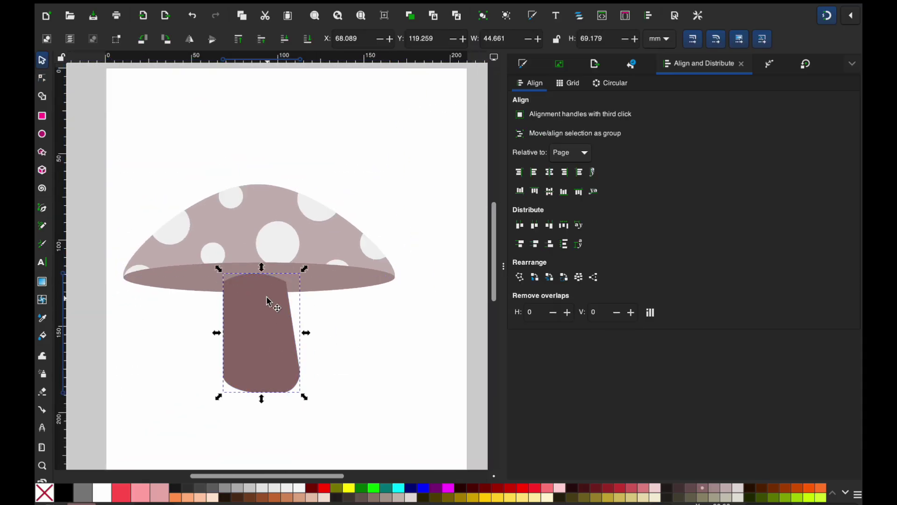
pyautogui.rightClick(253, 293)
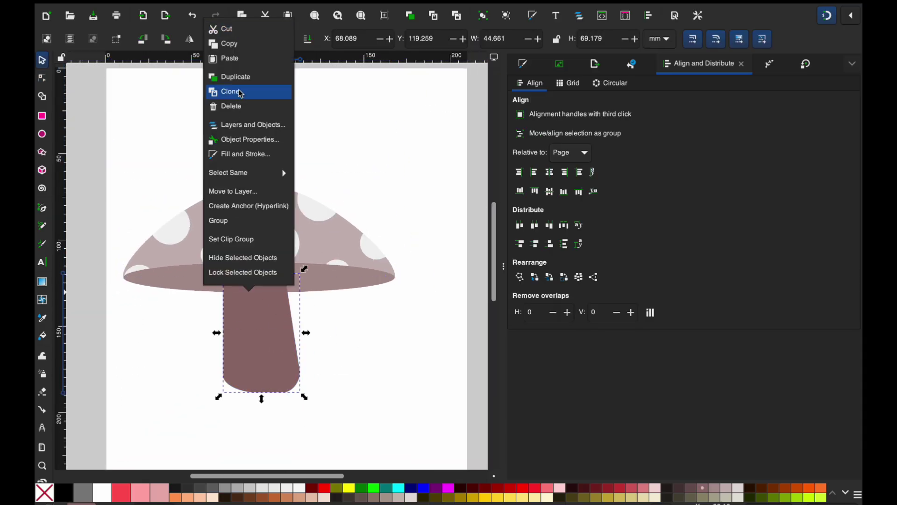
pyautogui.click(243, 77)
pyautogui.keyDown('shift'); pyautogui.click(328, 287); pyautogui.keyUp('shift')
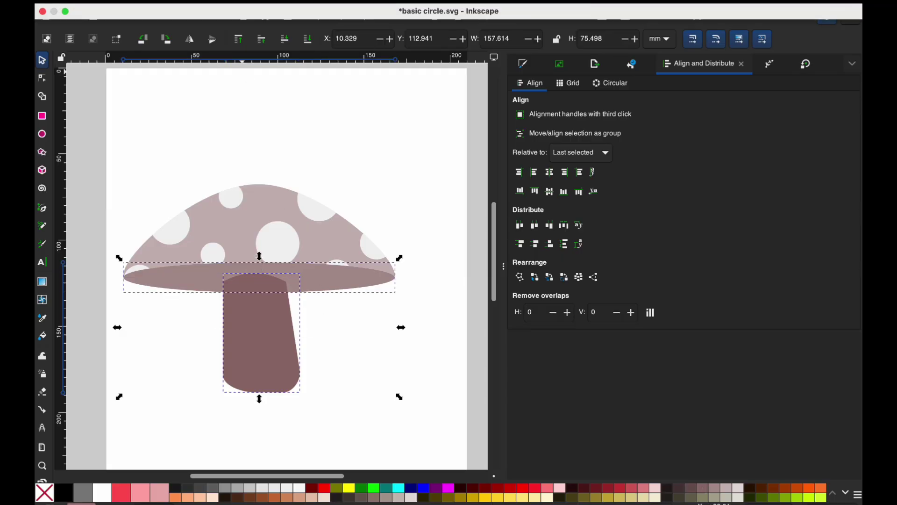
pyautogui.click(215, 5)
pyautogui.moveTo(246, 5)
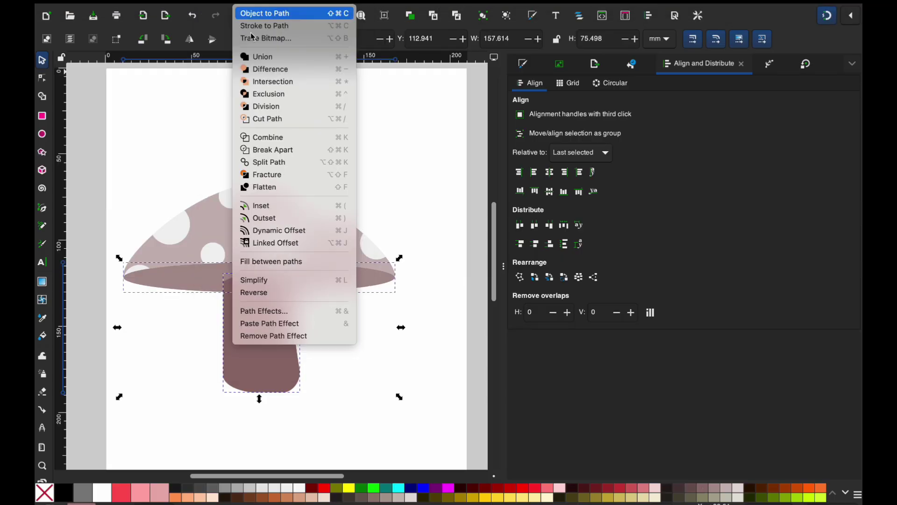
pyautogui.click(267, 69)
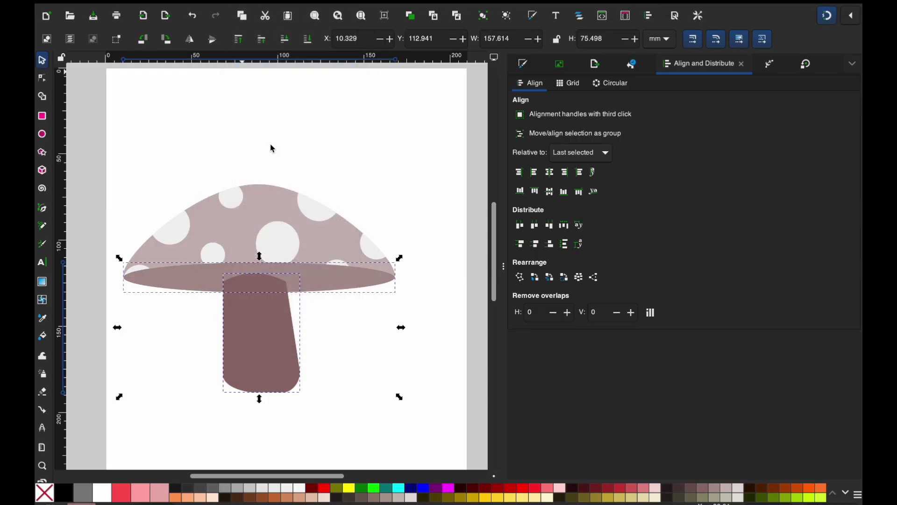
# Pull the stem, brim and cap aside to check the cut, undoing each move.
pyautogui.moveTo(250, 310); pyautogui.dragTo(321, 350)
pyautogui.hotkey('ctrl', 'z')
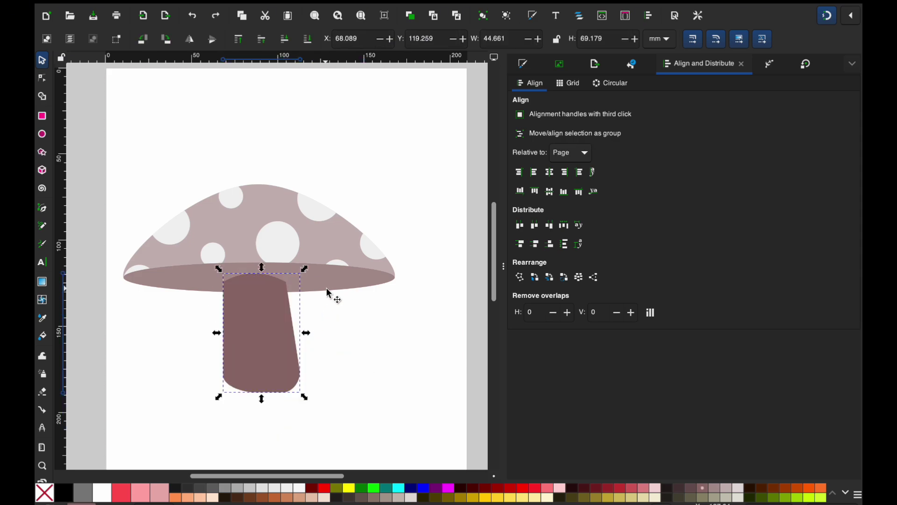
pyautogui.moveTo(326, 287); pyautogui.dragTo(353, 345)
pyautogui.hotkey('ctrl', 'z')
pyautogui.moveTo(313, 239); pyautogui.dragTo(260, 213)
pyautogui.hotkey('ctrl', 'z')
# Deselect everything and Save As mushroom1.svg in the Desktop folder.
pyautogui.scroll(-2, 262, 225)
pyautogui.click(351, 360)
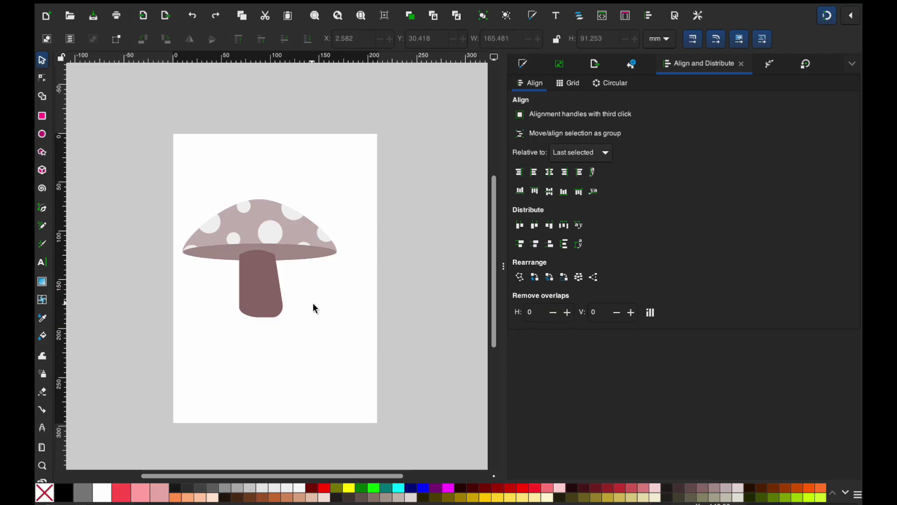
pyautogui.hotkey('ctrl', 'shift', 's')
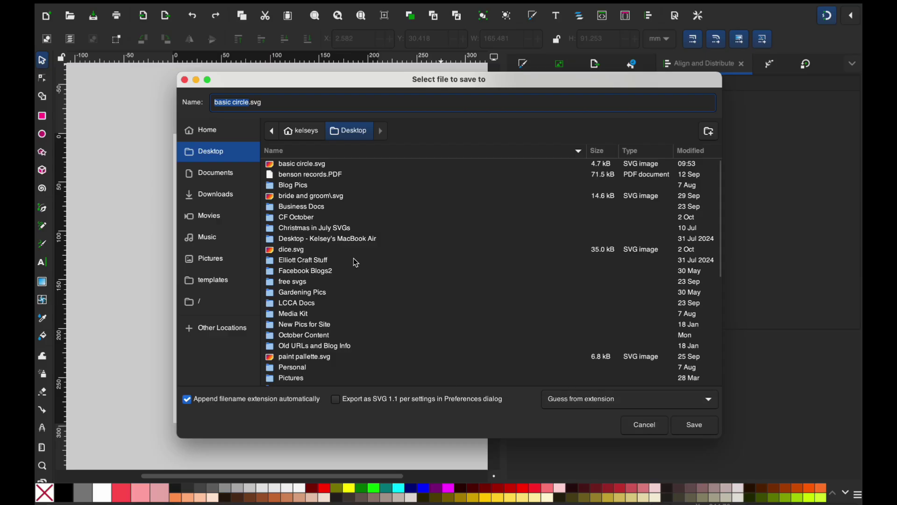
pyautogui.write('mushroom1')
pyautogui.click(692, 423)
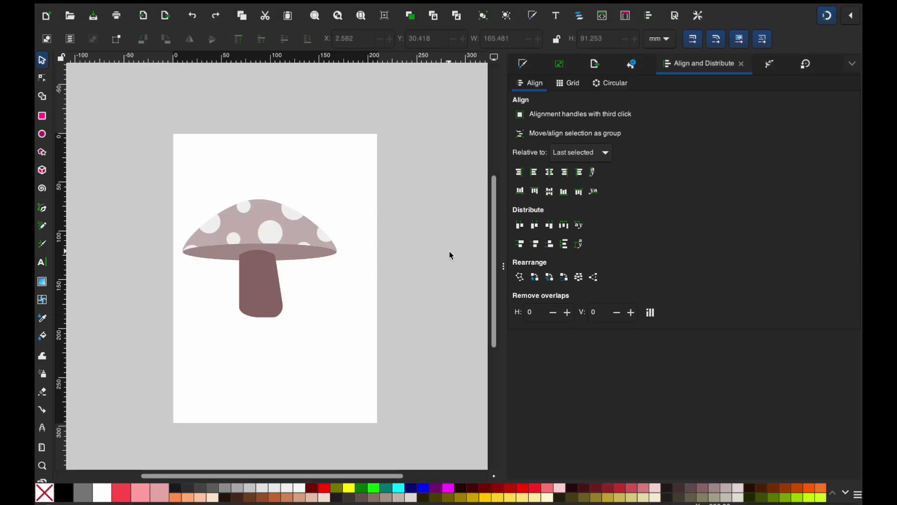
# Switch measurements to inches, lock proportions, and try a 4 in width, then undo it.
pyautogui.moveTo(145, 189); pyautogui.dragTo(401, 395)
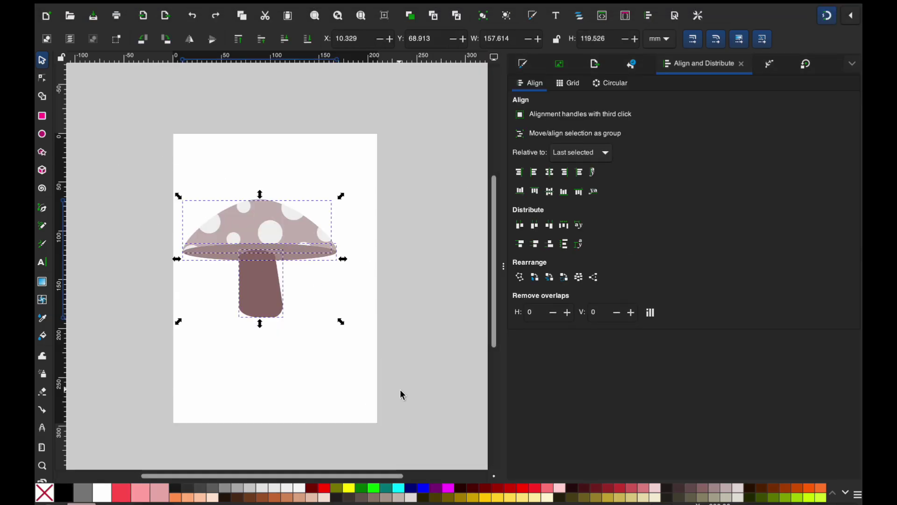
pyautogui.click(654, 41)
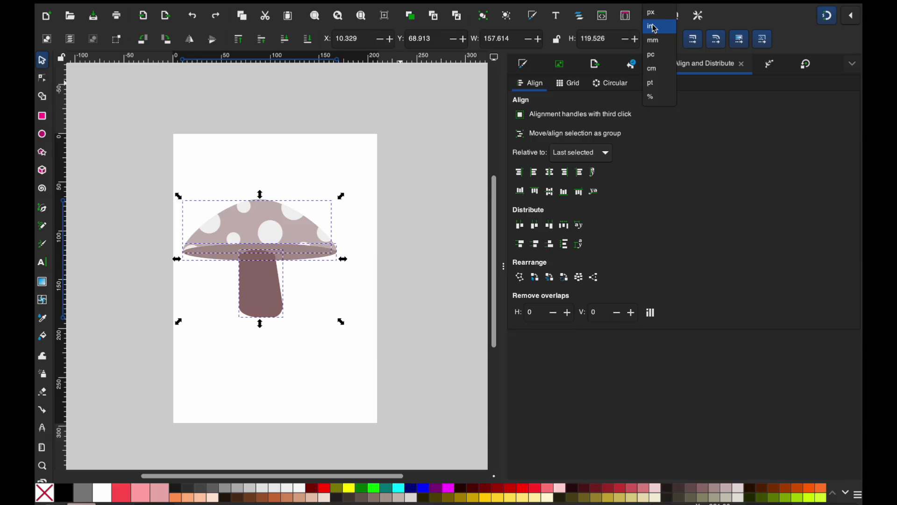
pyautogui.click(650, 26)
pyautogui.click(557, 40)
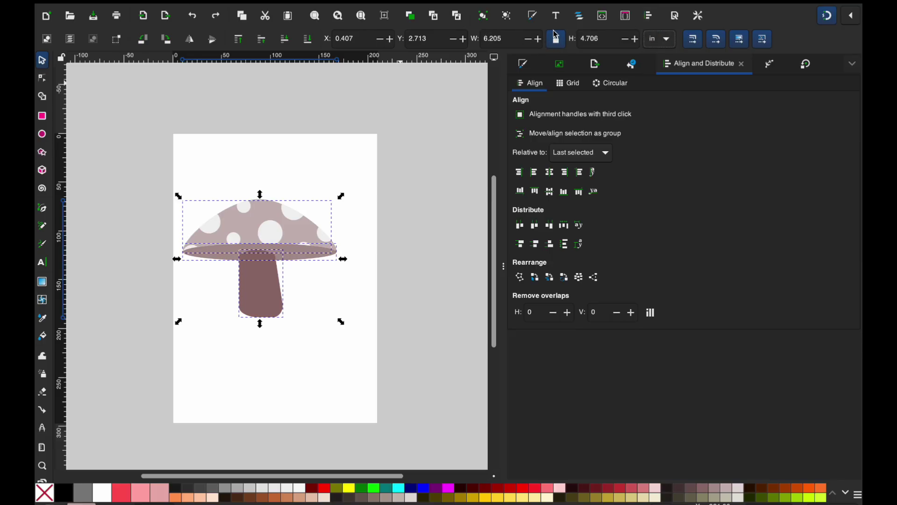
pyautogui.click(513, 34)
pyautogui.write('4')
pyautogui.press('Return')
pyautogui.hotkey('ctrl', 'z')
# Reselect every mushroom piece, set its width to 4 in, and move it toward the page centre.
pyautogui.moveTo(367, 372); pyautogui.dragTo(184, 196)
pyautogui.scroll(2, 252, 213)
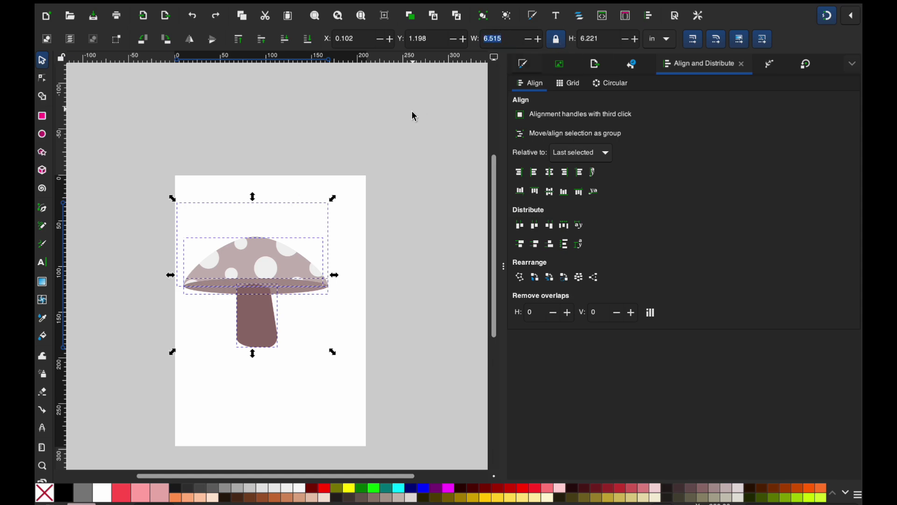
pyautogui.write('4')
pyautogui.press('Return')
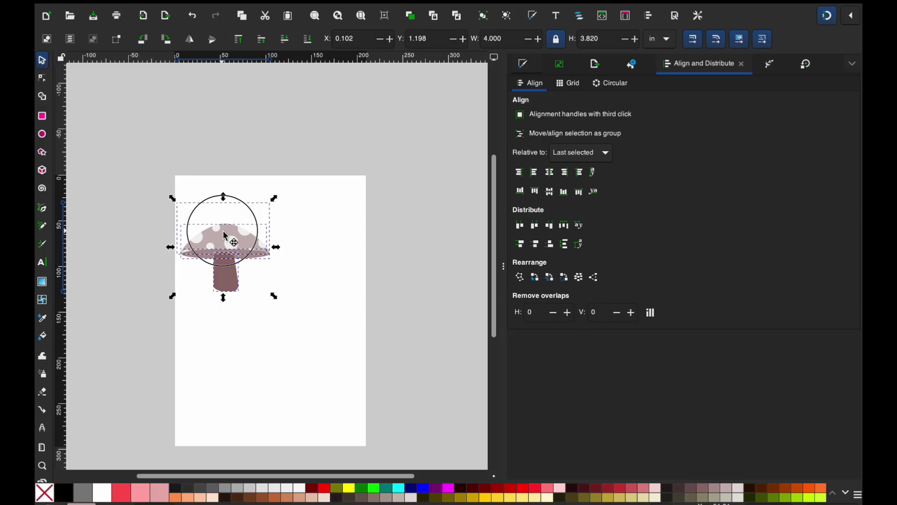
pyautogui.moveTo(225, 236); pyautogui.dragTo(270, 281)
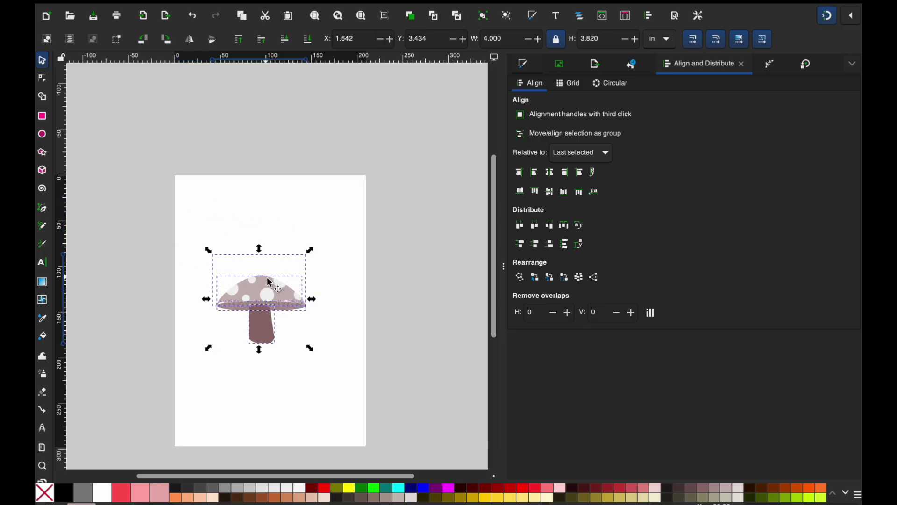
pyautogui.click(352, 272)
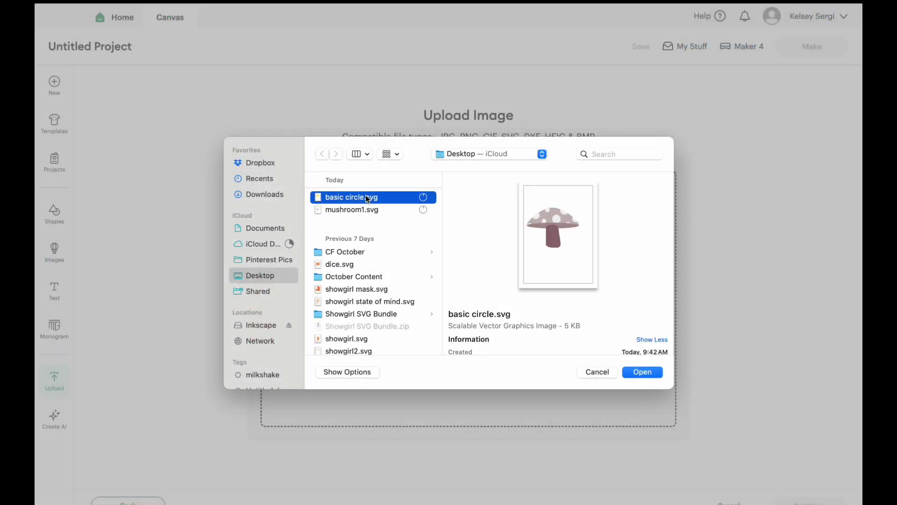
# Upload mushroom1.svg to the canvas, then expand its group and select the cap layer.
pyautogui.click(365, 207)
pyautogui.doubleClick(365, 207)
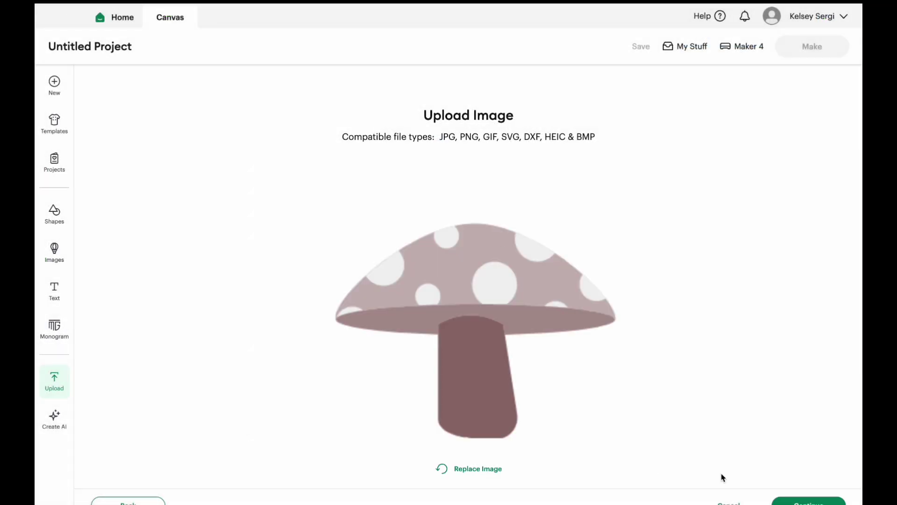
pyautogui.click(811, 500)
pyautogui.click(815, 499)
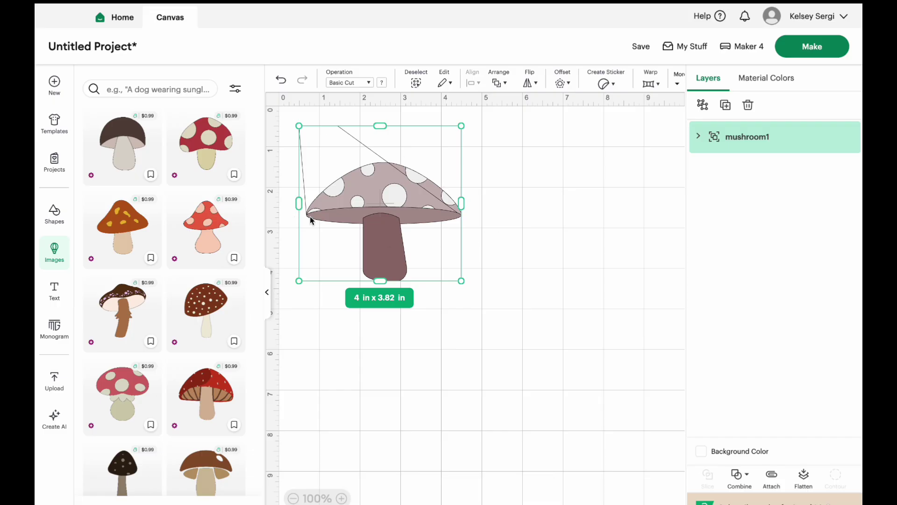
pyautogui.click(709, 140)
pyautogui.click(757, 265)
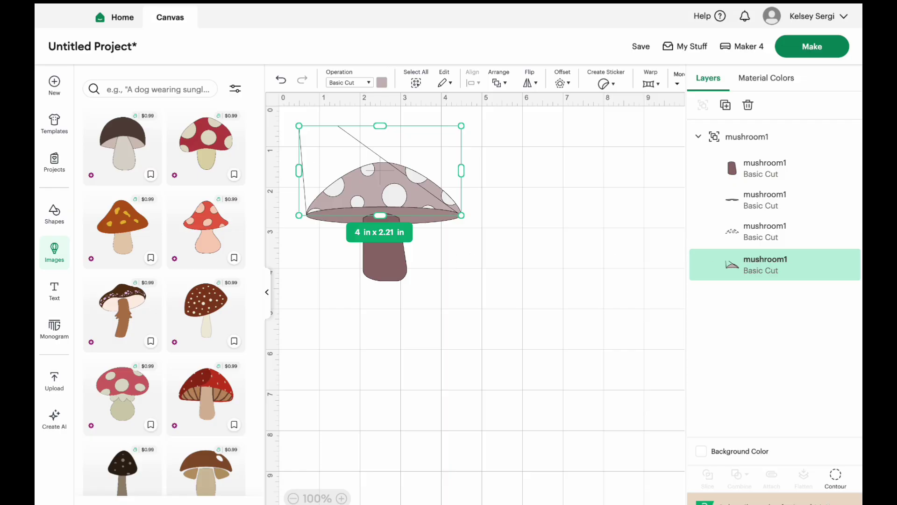
# Back in Inkscape, turn the mushroom cap into a path with Path > Object to Path.
pyautogui.click(427, 497)
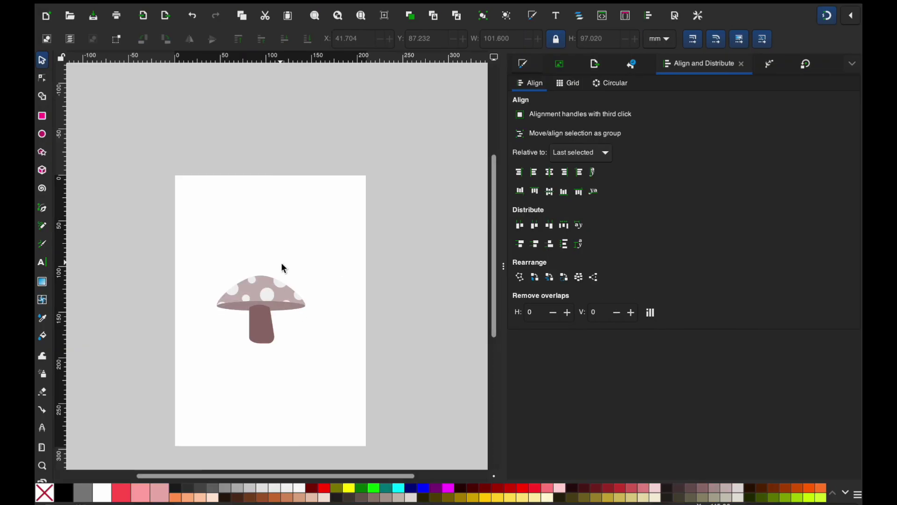
pyautogui.doubleClick(263, 281)
pyautogui.scroll(3, 250, 289)
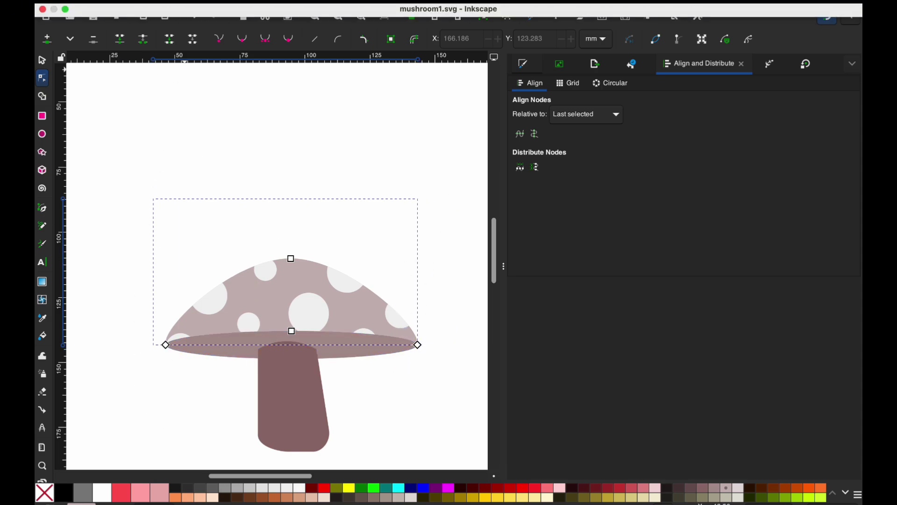
pyautogui.click(242, 3)
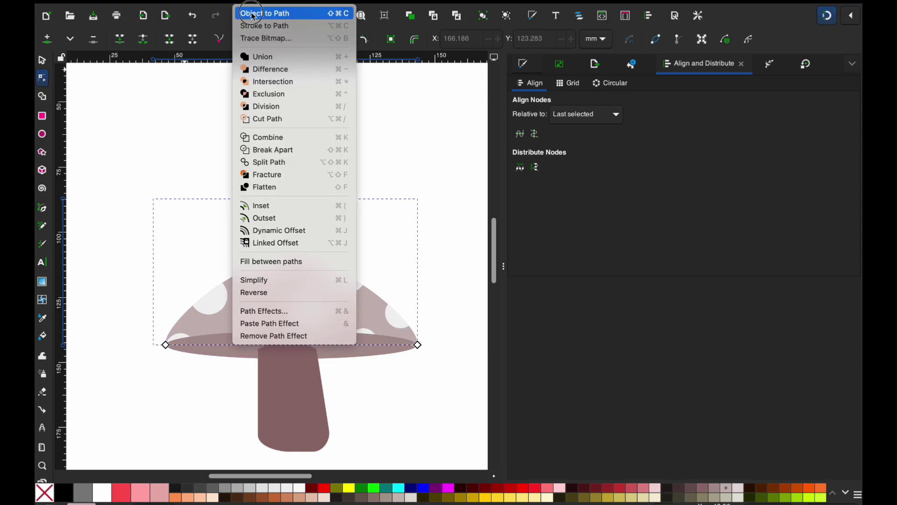
pyautogui.click(251, 13)
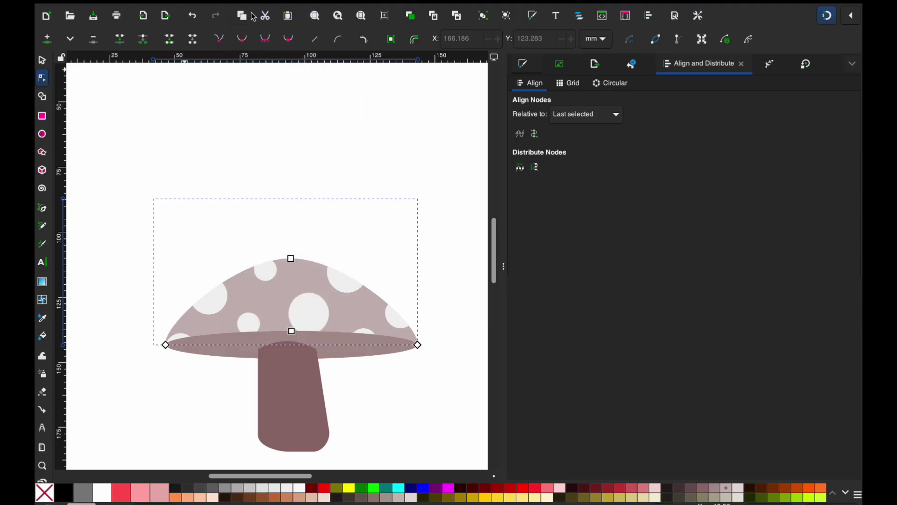
pyautogui.click(293, 271)
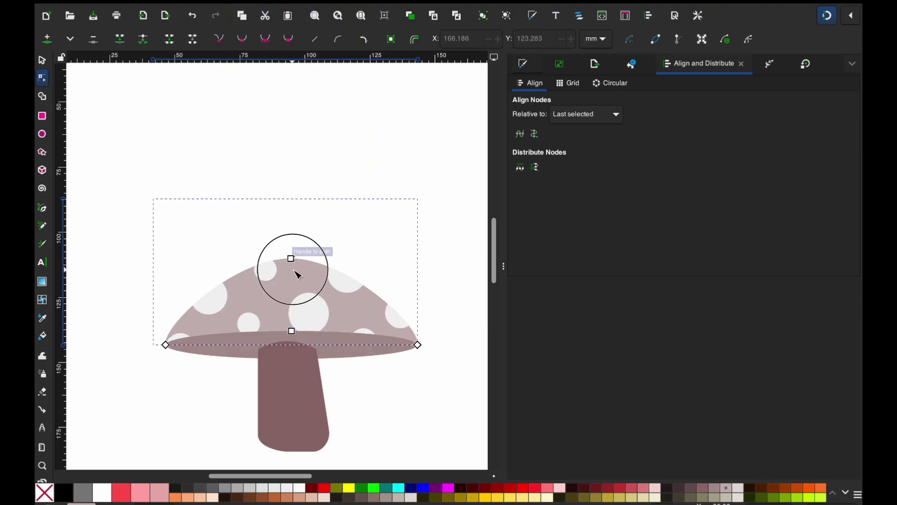
pyautogui.moveTo(142, 181); pyautogui.dragTo(189, 214)
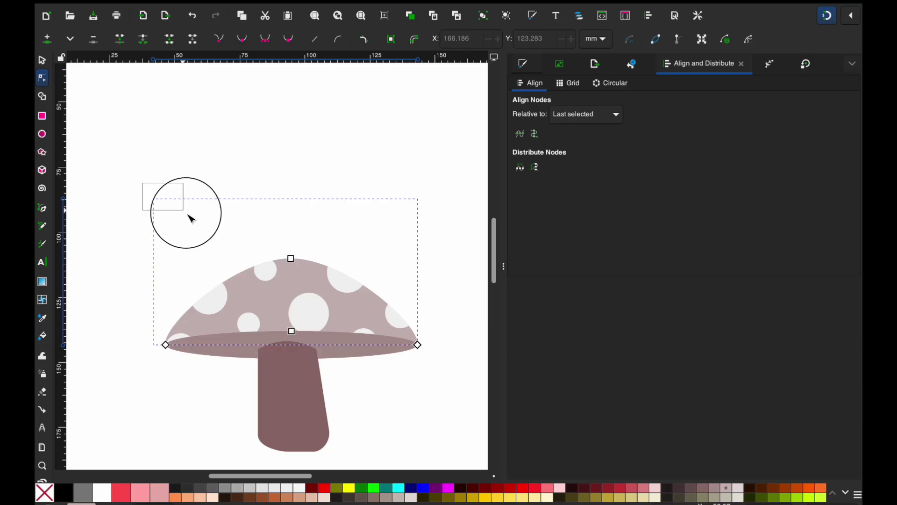
pyautogui.click(255, 279)
pyautogui.keyDown('ctrl'); pyautogui.scroll(-2, 248, 294); pyautogui.keyUp('ctrl')
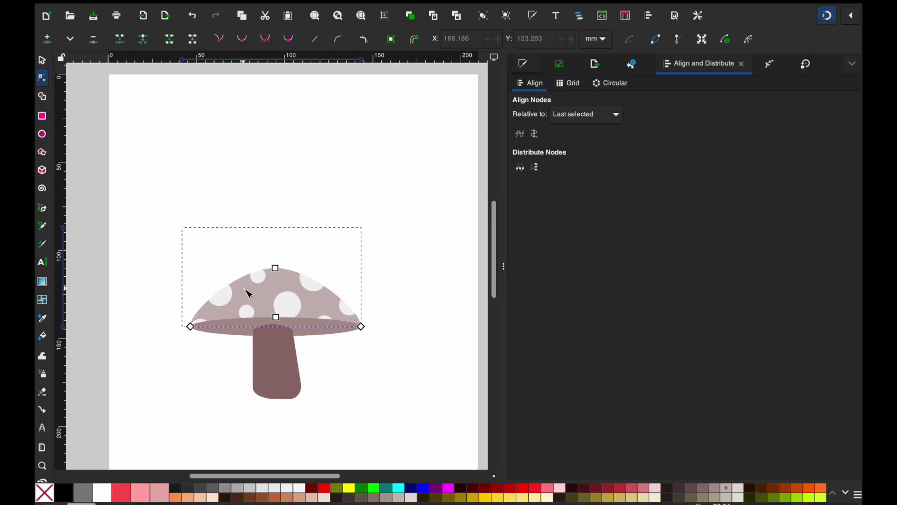
# Draw a rounded rectangle over the cap, fill it yellow, and lower it beneath the cap.
pyautogui.press('r')
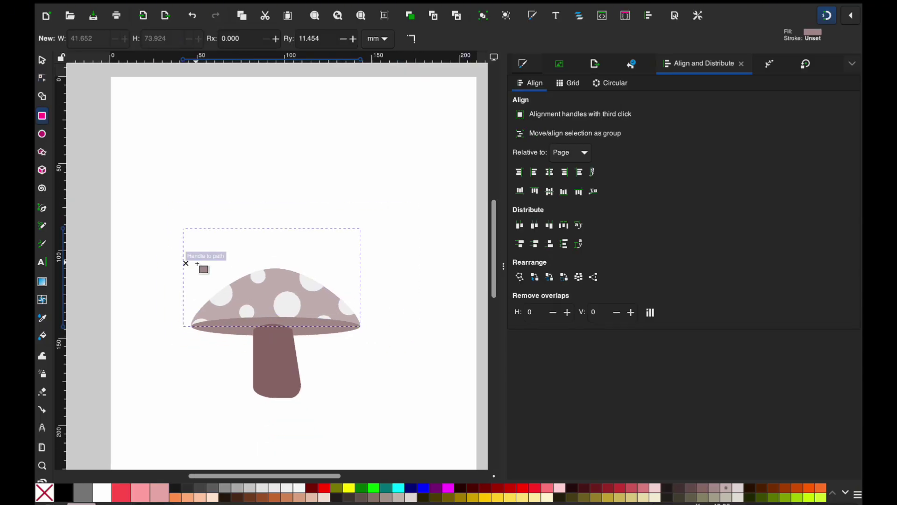
pyautogui.moveTo(186, 263); pyautogui.dragTo(372, 350)
pyautogui.keyDown('ctrl'); pyautogui.scroll(3, 211, 317); pyautogui.keyUp('ctrl')
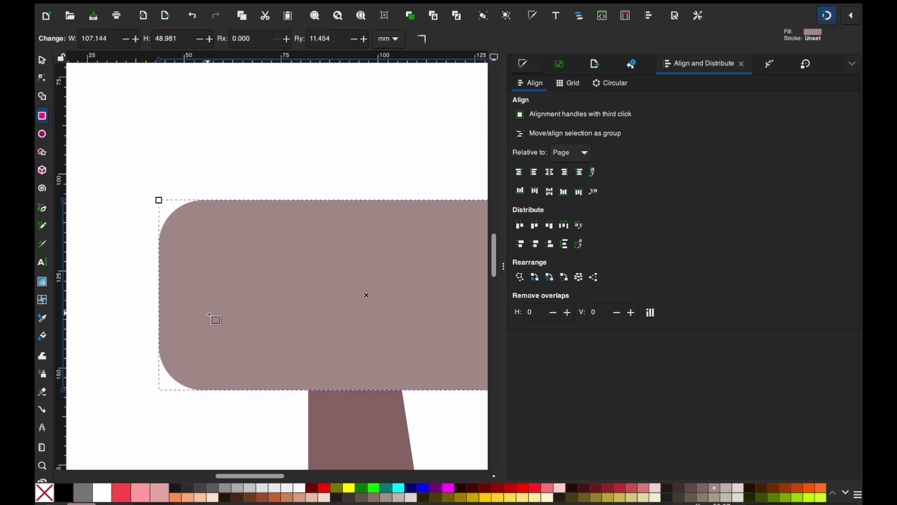
pyautogui.press('s')
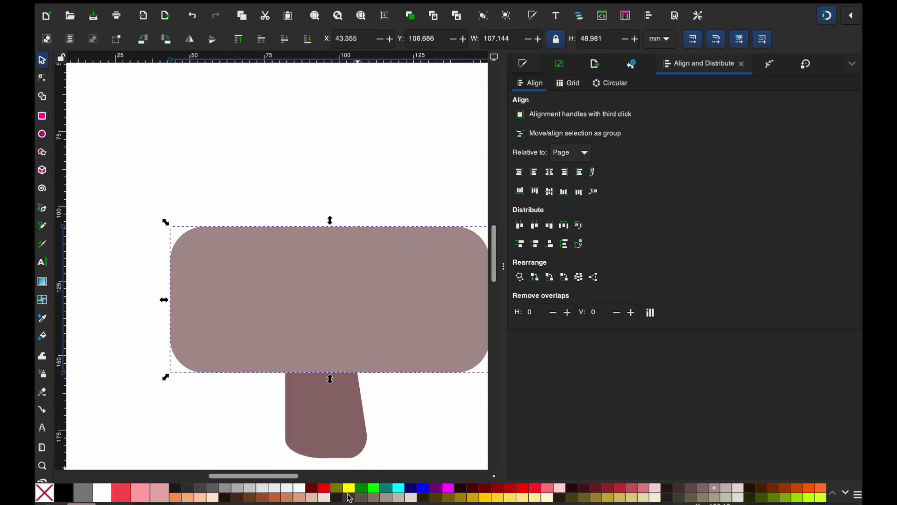
pyautogui.click(349, 498)
pyautogui.click(348, 487)
pyautogui.click(308, 38)
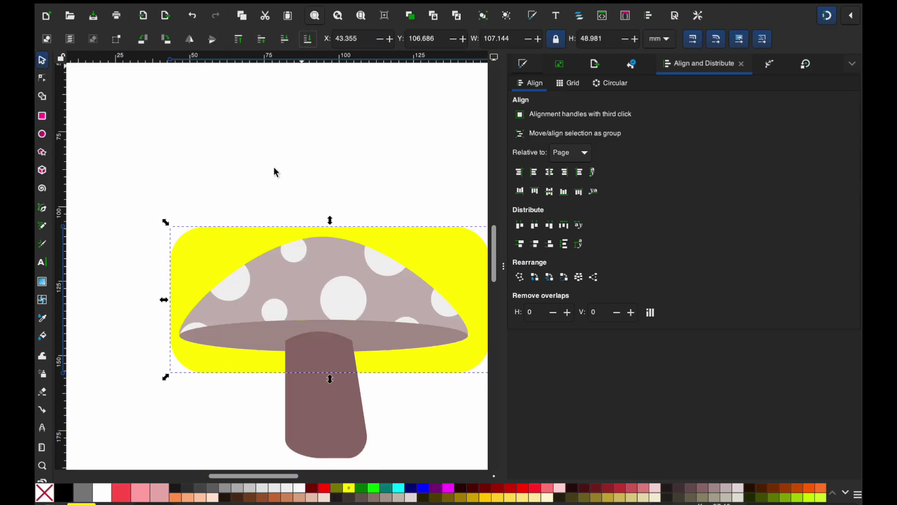
# Intersect the rectangle with the cap shape and check the result by moving it and undoing.
pyautogui.keyDown('shift'); pyautogui.click(301, 273); pyautogui.keyUp('shift')
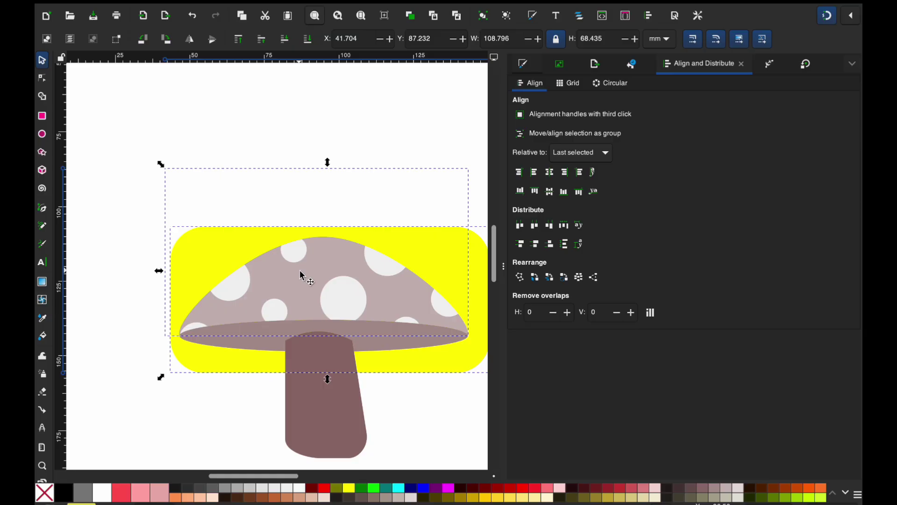
pyautogui.click(247, 9)
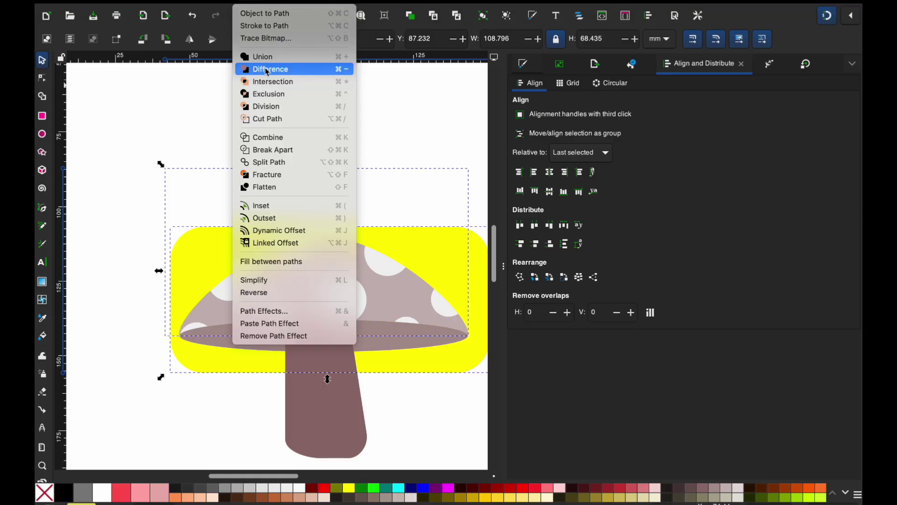
pyautogui.click(271, 83)
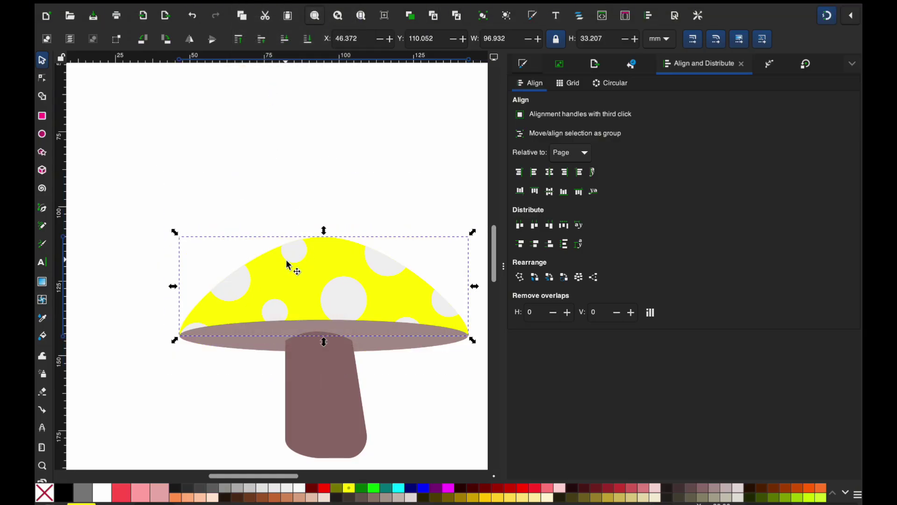
pyautogui.scroll(1, 306, 274)
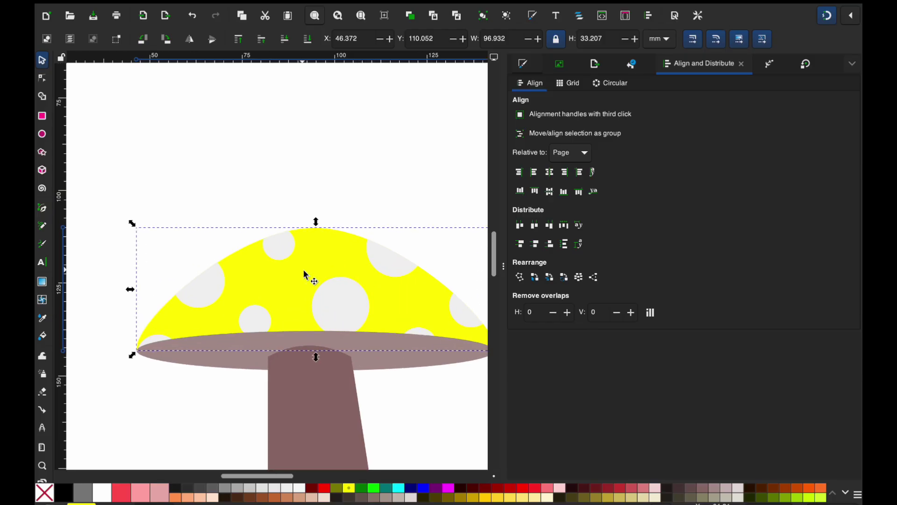
pyautogui.scroll(-2, 299, 269)
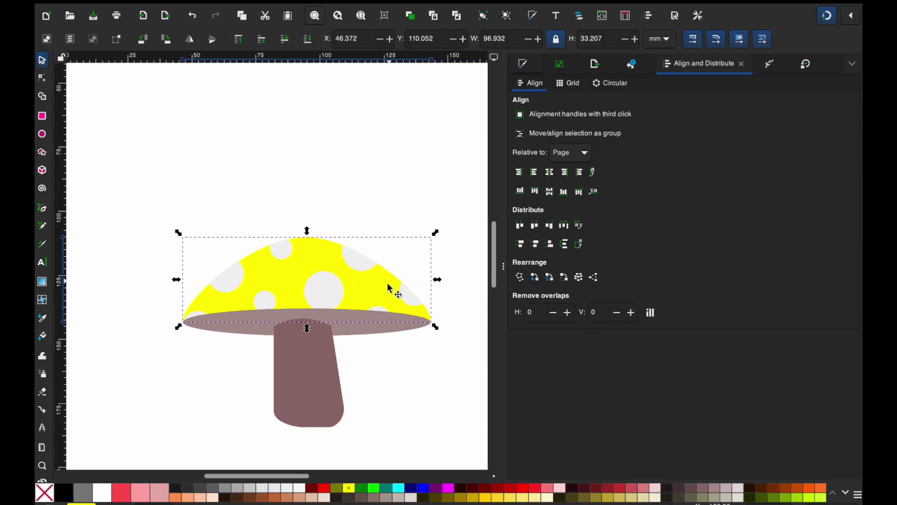
pyautogui.moveTo(250, 279); pyautogui.dragTo(223, 239)
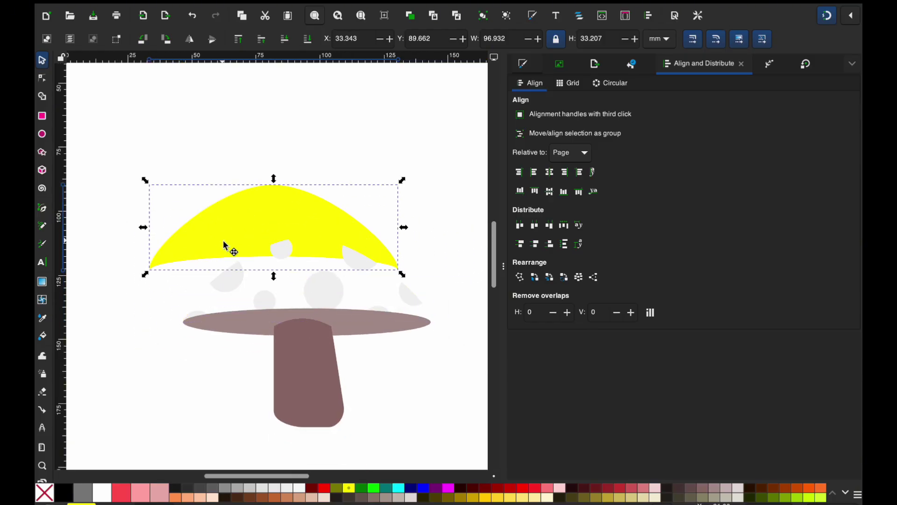
pyautogui.hotkey('ctrl', 'z')
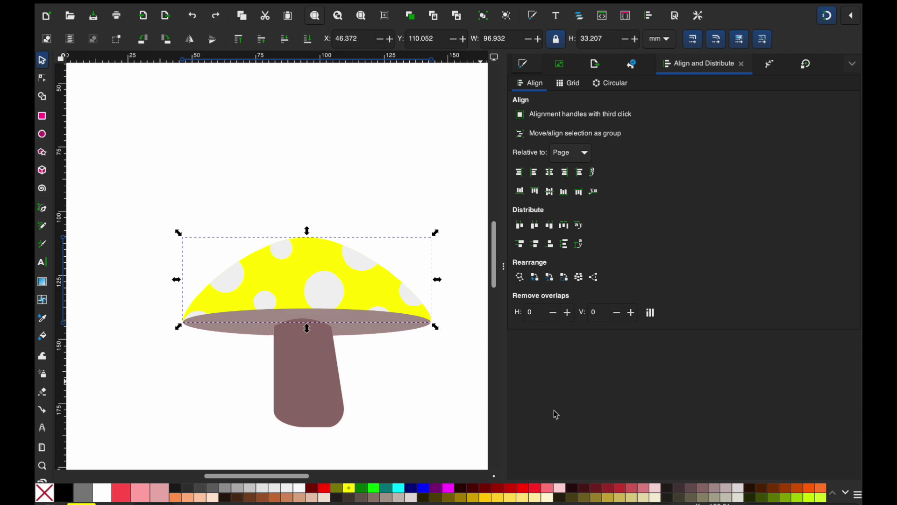
# Recolour the new cap mauve and deselect it.
pyautogui.click(726, 489)
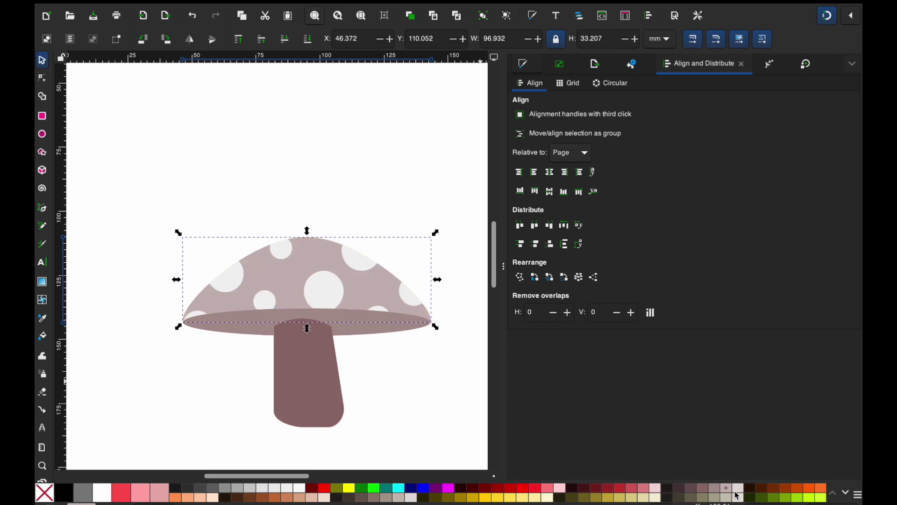
pyautogui.click(363, 380)
pyautogui.scroll(-1, 364, 381)
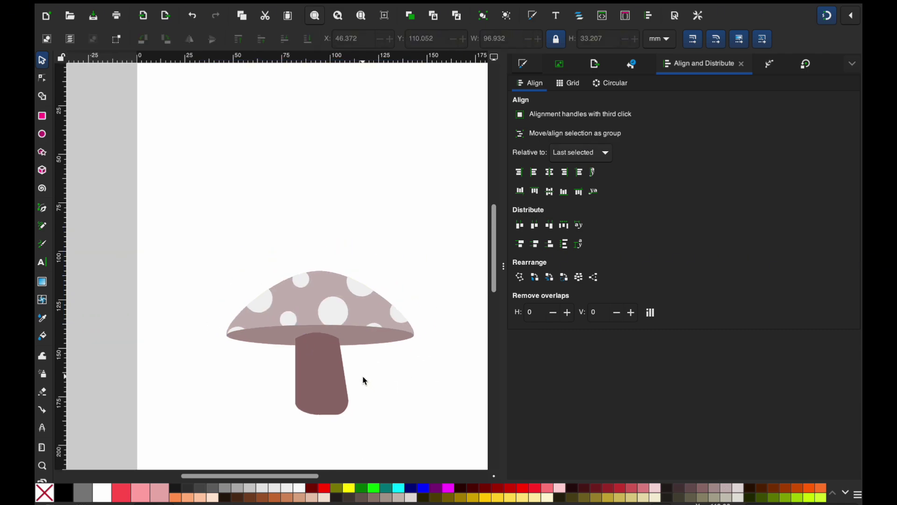
pyautogui.moveTo(429, 502)
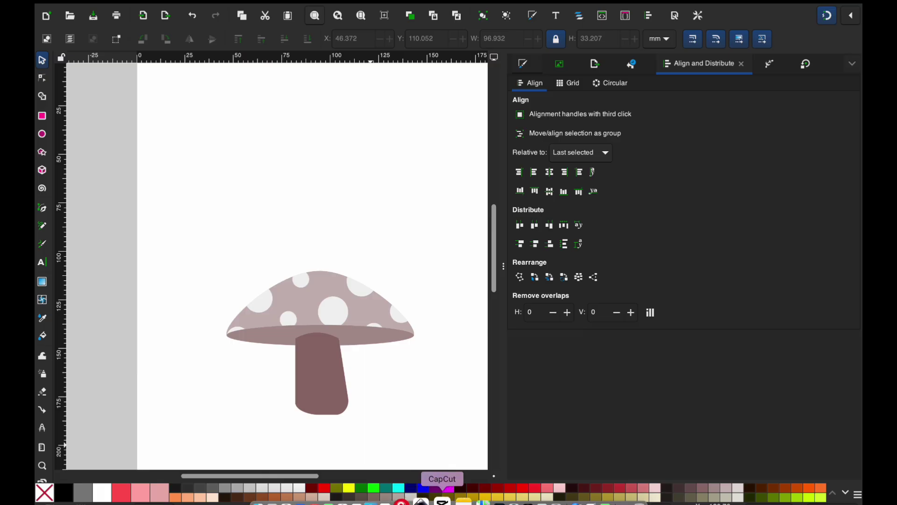
# In Cricut Design Space, delete the old mushroom from the canvas.
pyautogui.click(371, 502)
pyautogui.click(442, 294)
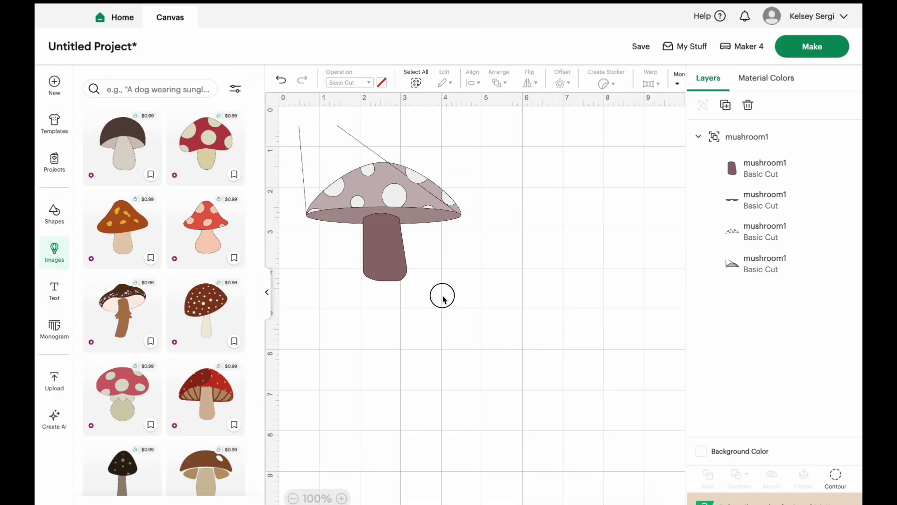
pyautogui.click(401, 263)
pyautogui.press('Delete')
# Upload mushroom1 as a new image and drag it toward the canvas centre.
pyautogui.click(54, 381)
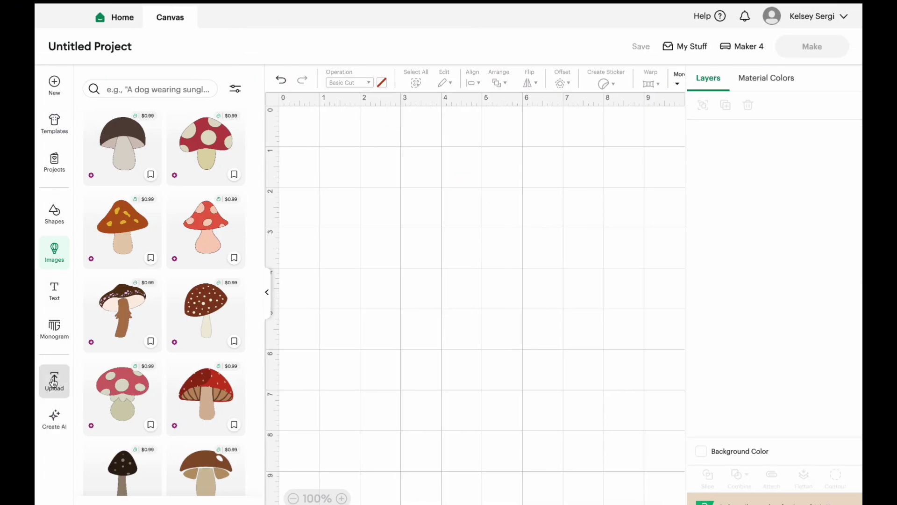
pyautogui.click(151, 216)
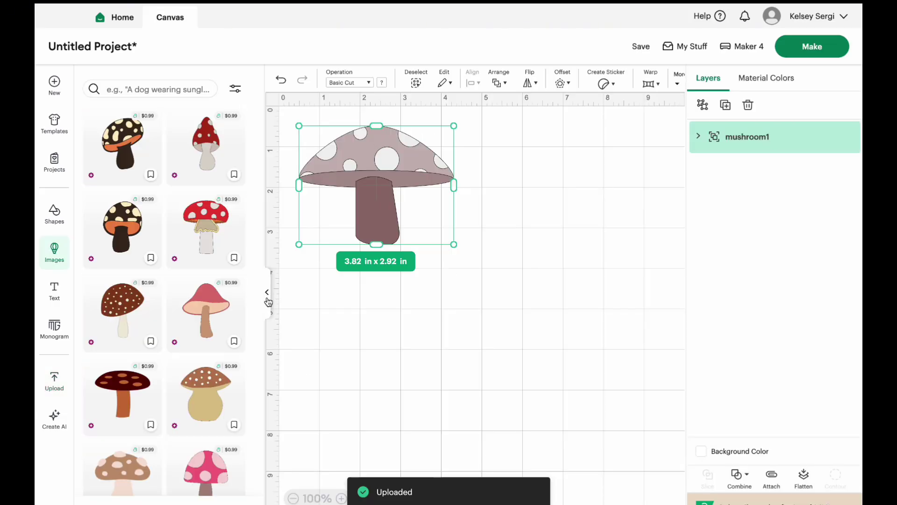
pyautogui.moveTo(355, 163); pyautogui.dragTo(423, 248)
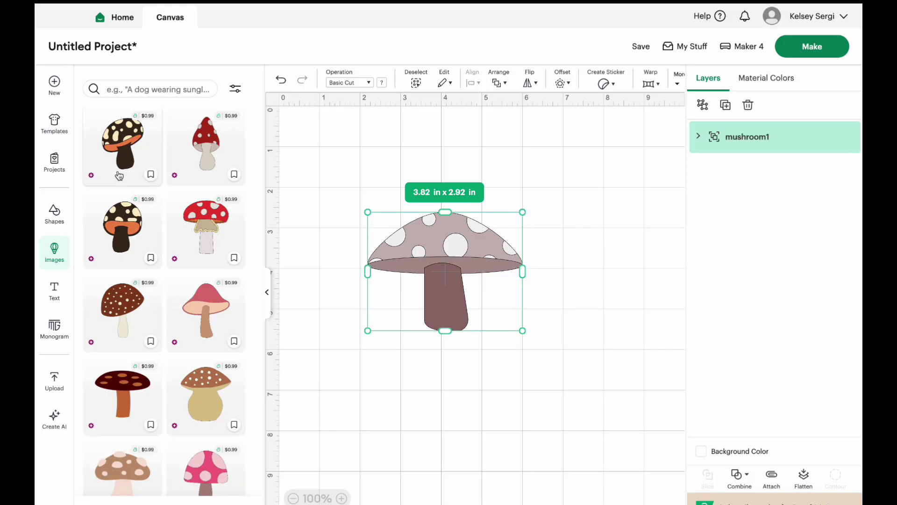
pyautogui.scroll(-4, 204, 385)
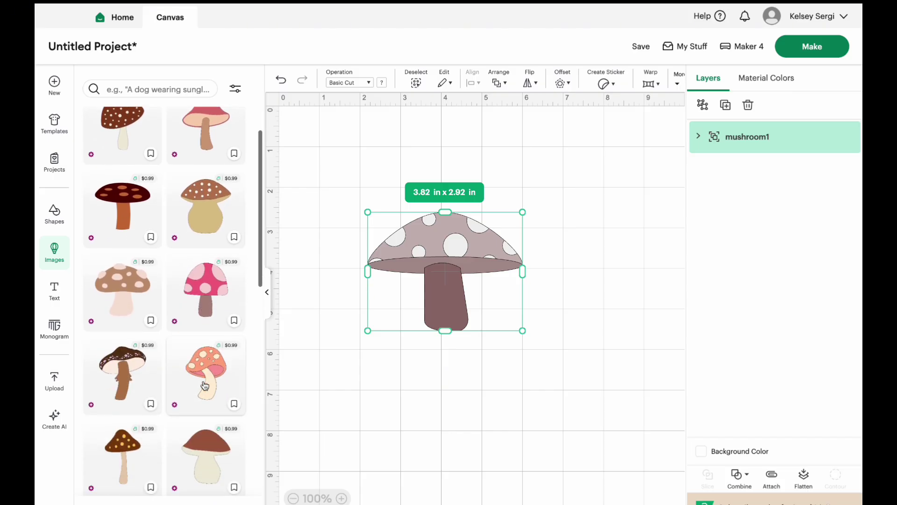
pyautogui.click(581, 361)
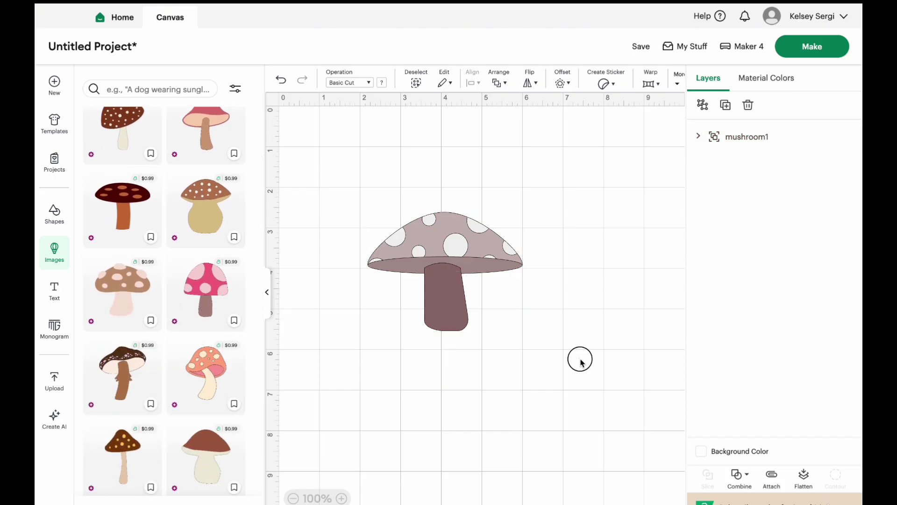
pyautogui.click(435, 228)
# Expand the mushroom1 layers and look at the stem's advanced colour options without changing them.
pyautogui.click(698, 136)
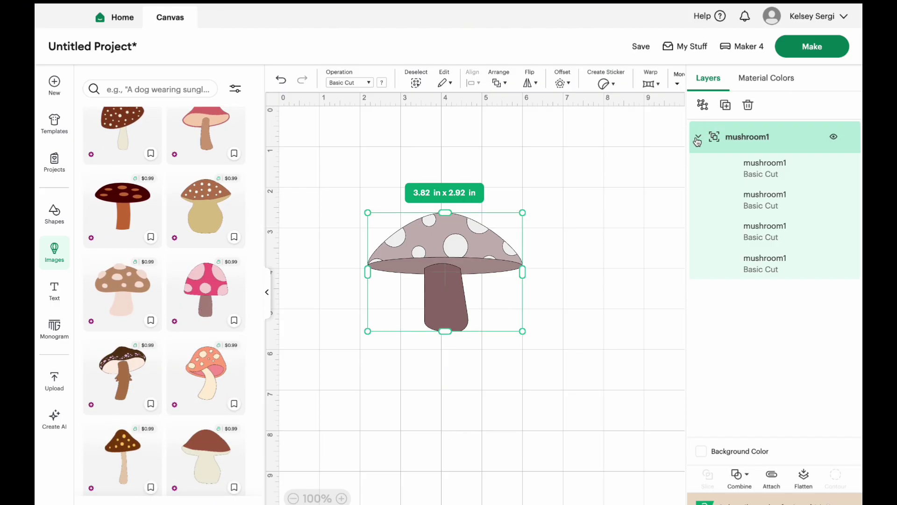
pyautogui.click(745, 178)
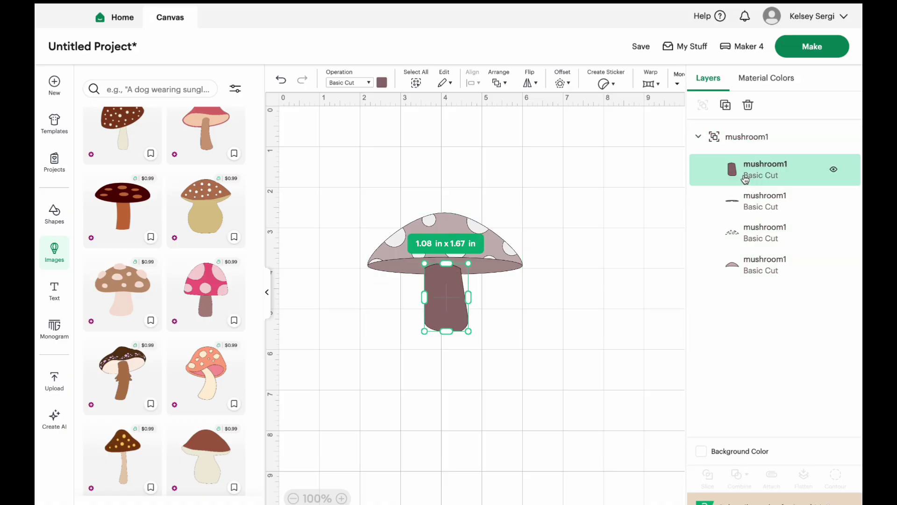
pyautogui.click(382, 84)
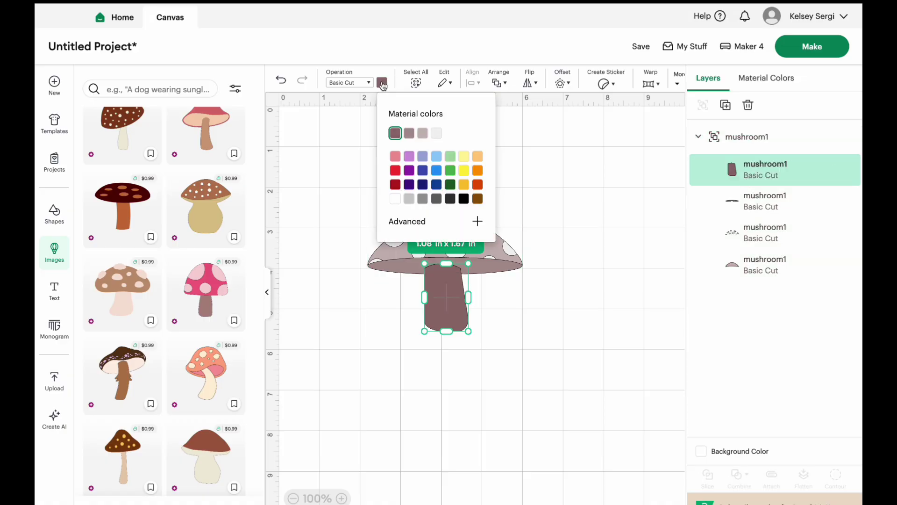
pyautogui.click(478, 221)
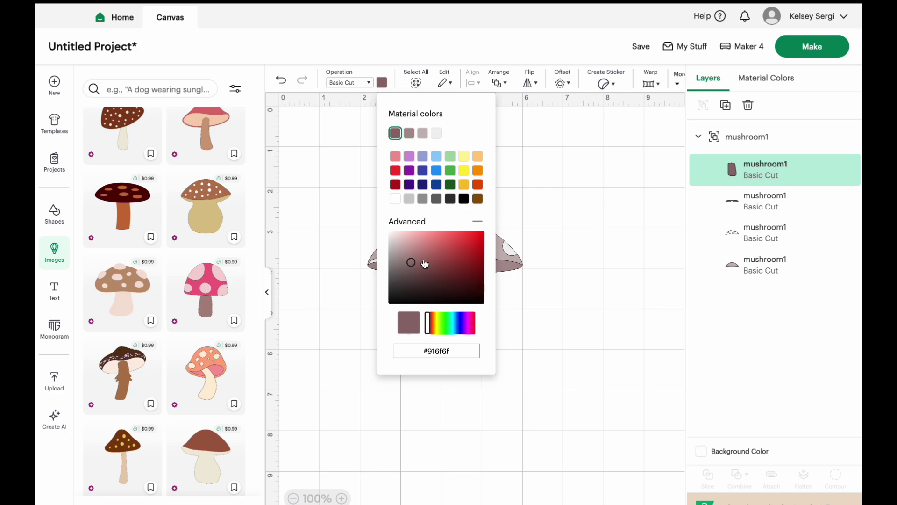
pyautogui.click(526, 340)
pyautogui.click(431, 257)
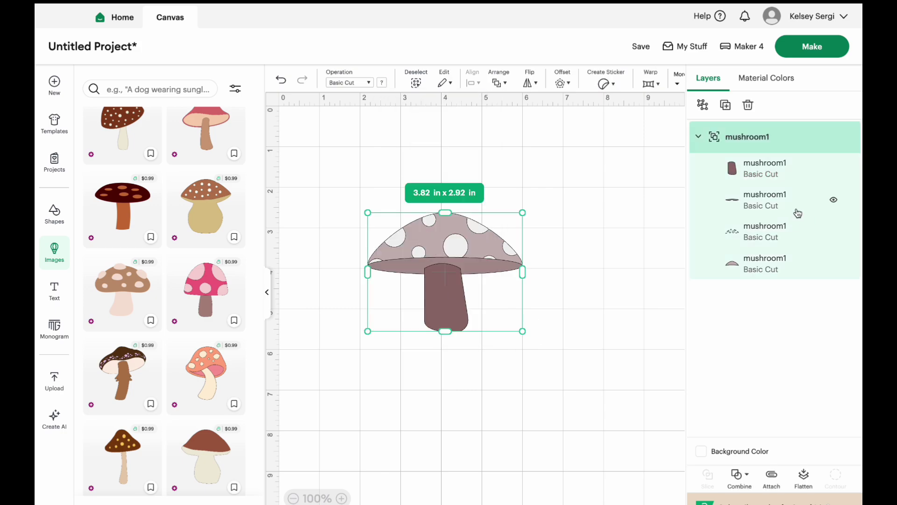
# Make the cap rim layer pink.
pyautogui.click(755, 206)
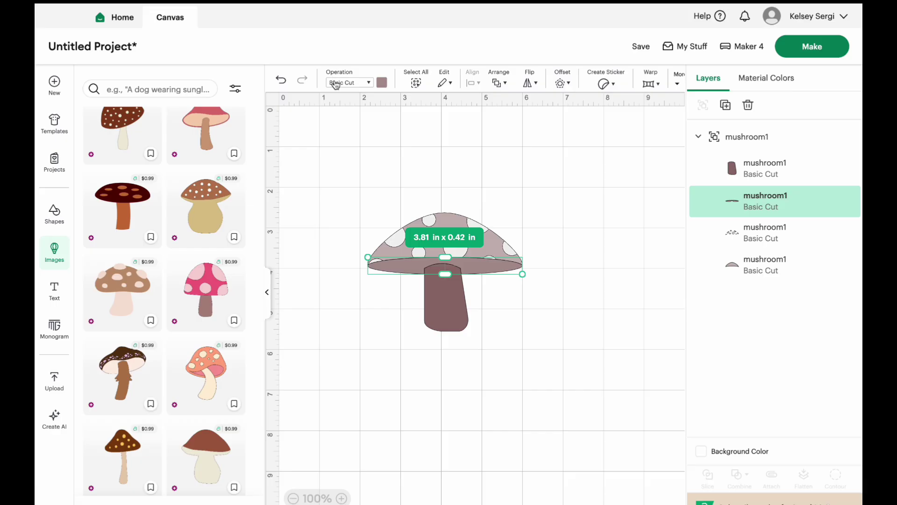
pyautogui.click(383, 84)
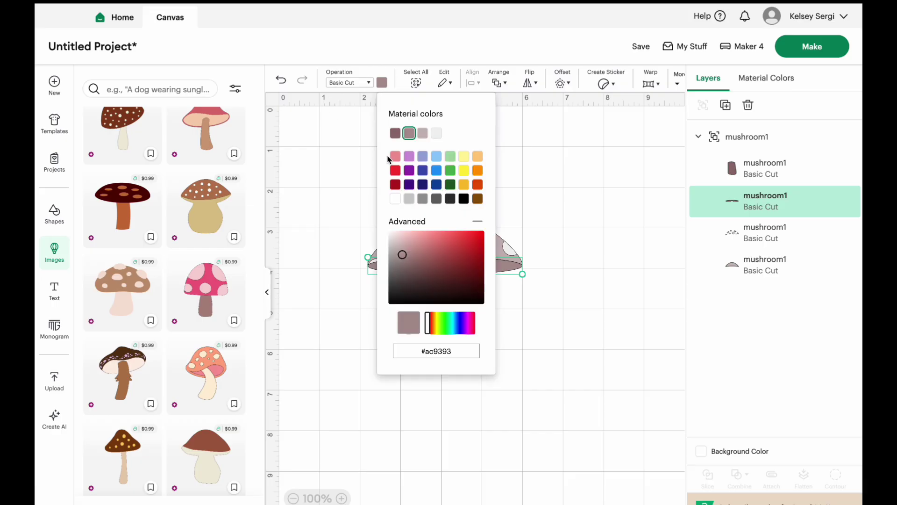
pyautogui.click(395, 157)
# Colour the cap layer light bright pink (#fb98bc) using the colour picker.
pyautogui.click(748, 234)
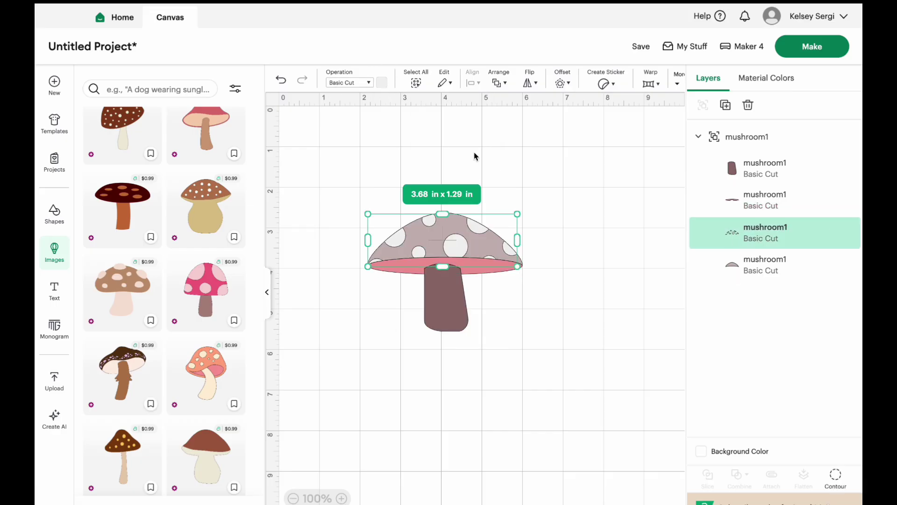
pyautogui.click(761, 262)
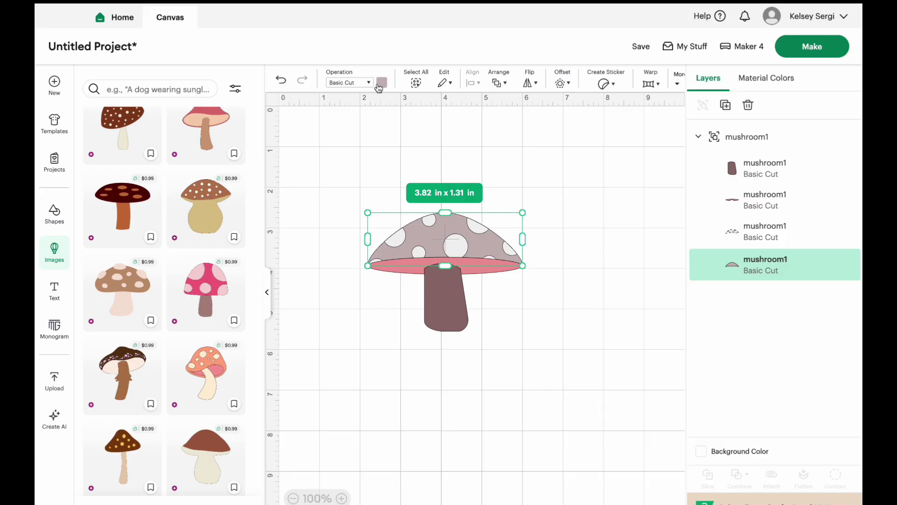
pyautogui.click(381, 83)
pyautogui.click(396, 156)
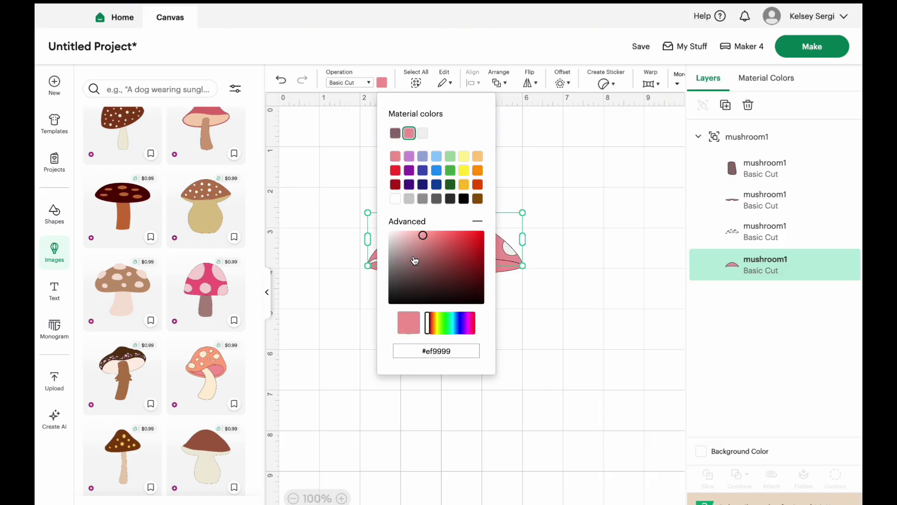
pyautogui.moveTo(423, 237)
pyautogui.mouseDown()
pyautogui.moveTo(443, 247)
pyautogui.moveTo(449, 264)
pyautogui.moveTo(432, 248)
pyautogui.mouseUp()
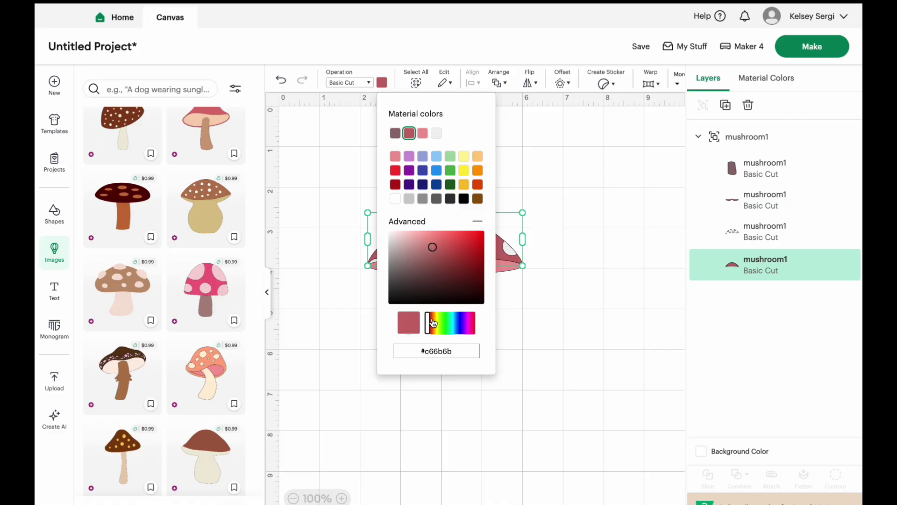
pyautogui.moveTo(428, 324); pyautogui.dragTo(474, 329)
pyautogui.moveTo(427, 234); pyautogui.dragTo(427, 234)
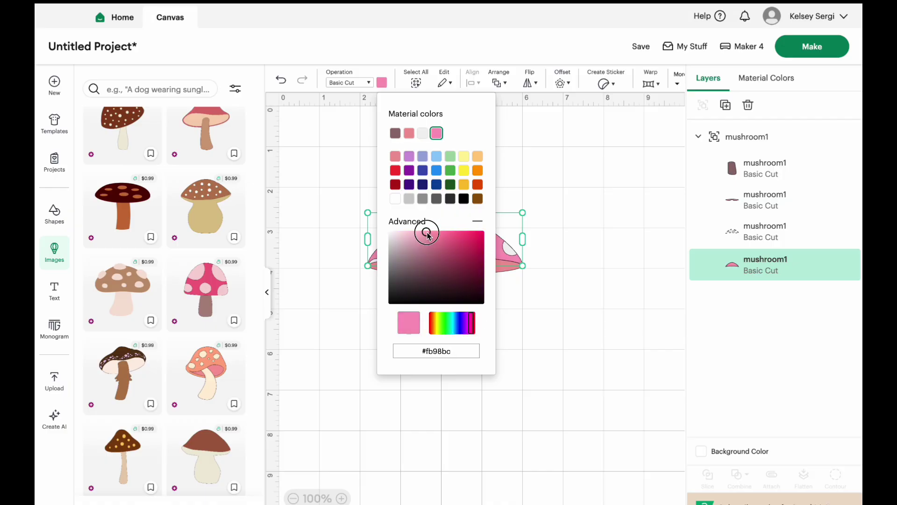
pyautogui.click(603, 196)
pyautogui.click(446, 310)
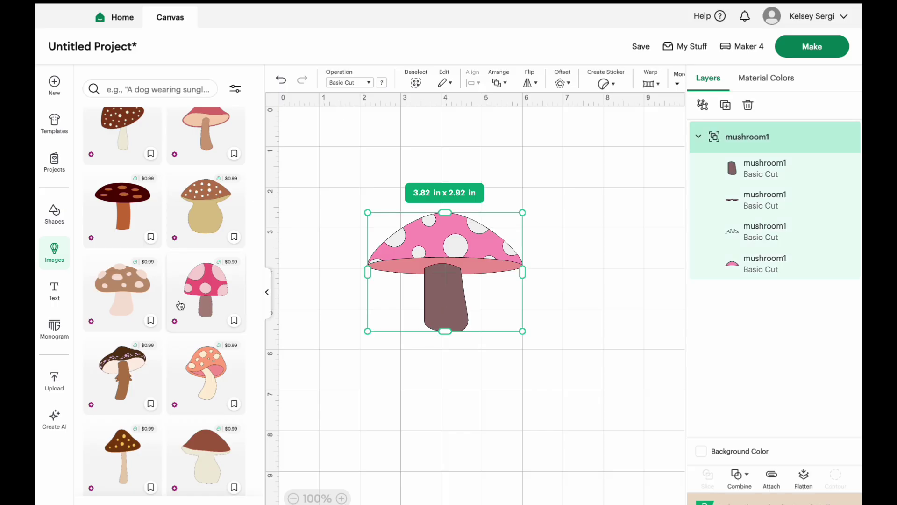
# Resize the mushroom by its handles to 3.25 in wide and 3.41 in tall.
pyautogui.moveTo(518, 272); pyautogui.dragTo(488, 272)
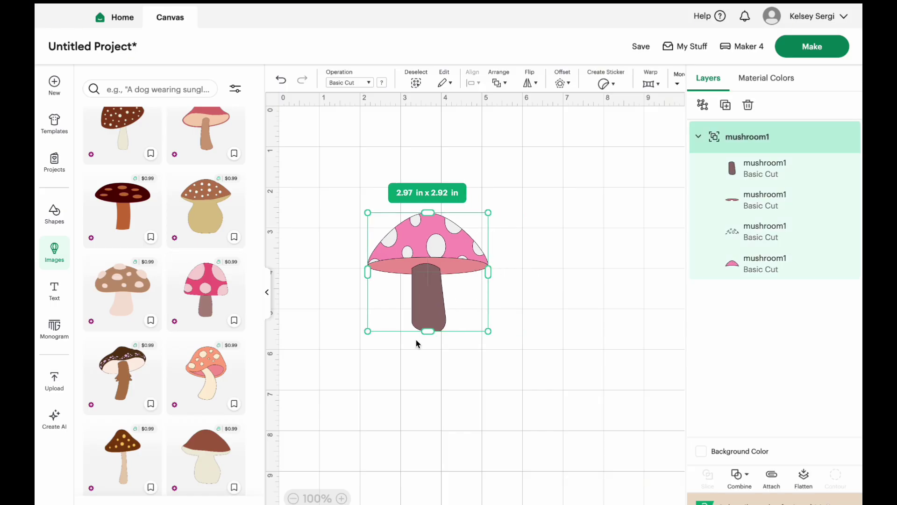
pyautogui.moveTo(427, 331); pyautogui.dragTo(426, 352)
pyautogui.click(578, 298)
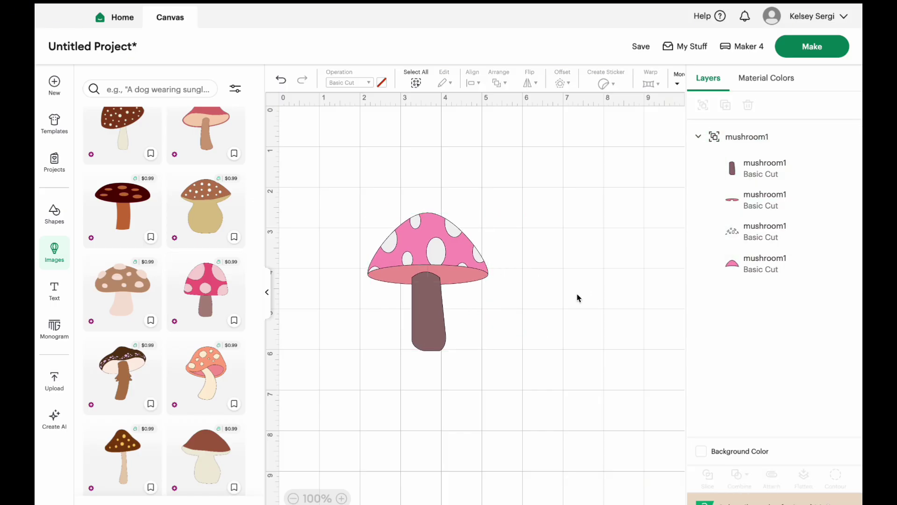
pyautogui.click(426, 288)
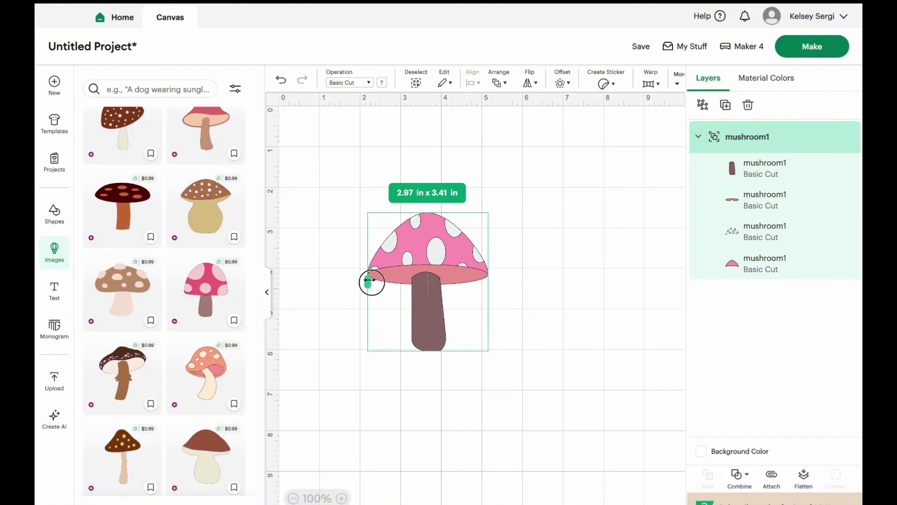
pyautogui.moveTo(368, 281); pyautogui.dragTo(358, 280)
# Preview the mat via Make without saving, then cancel back to the canvas.
pyautogui.click(800, 53)
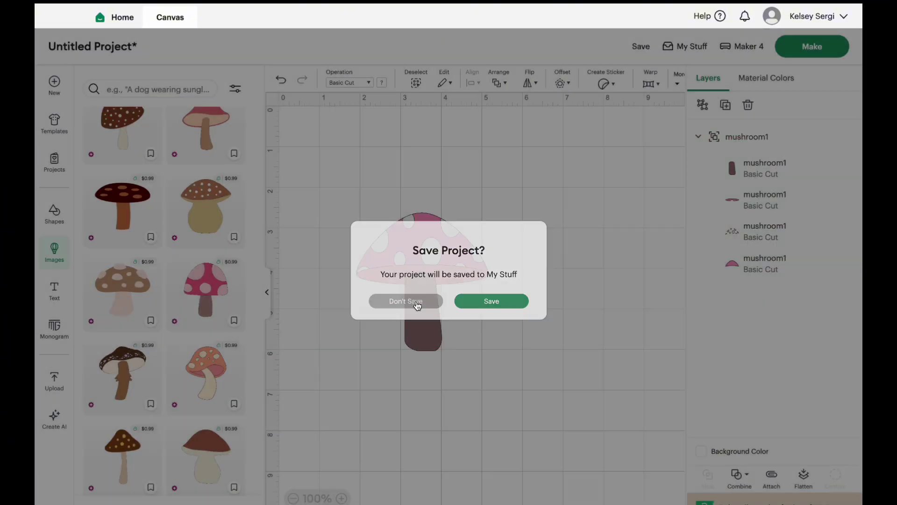
pyautogui.click(418, 306)
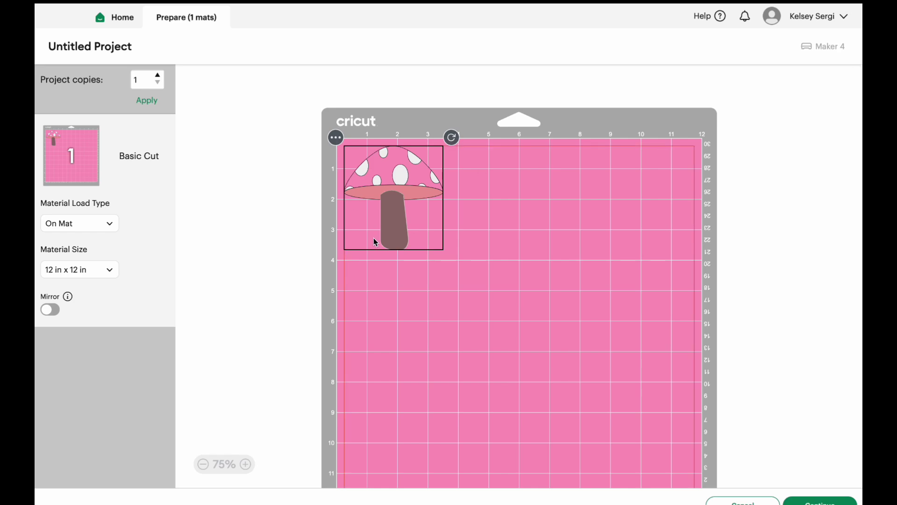
pyautogui.click(506, 240)
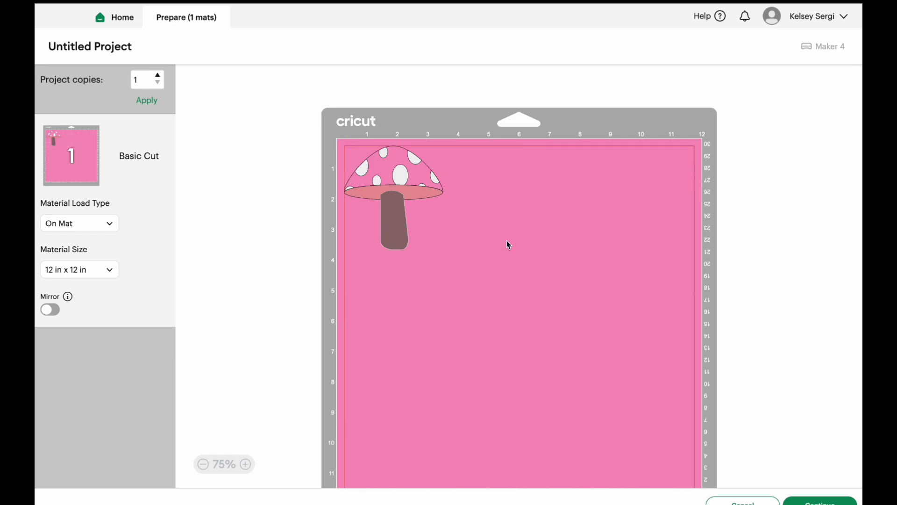
pyautogui.click(407, 212)
pyautogui.click(498, 261)
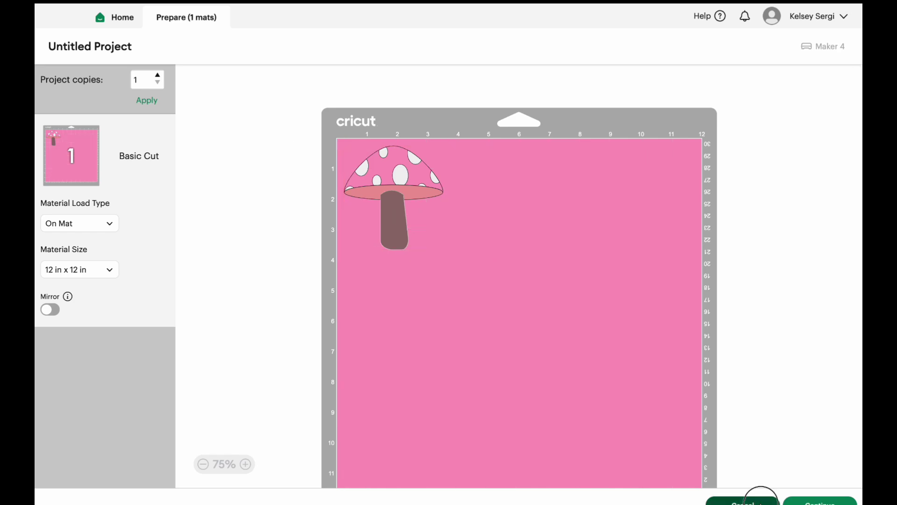
pyautogui.click(757, 500)
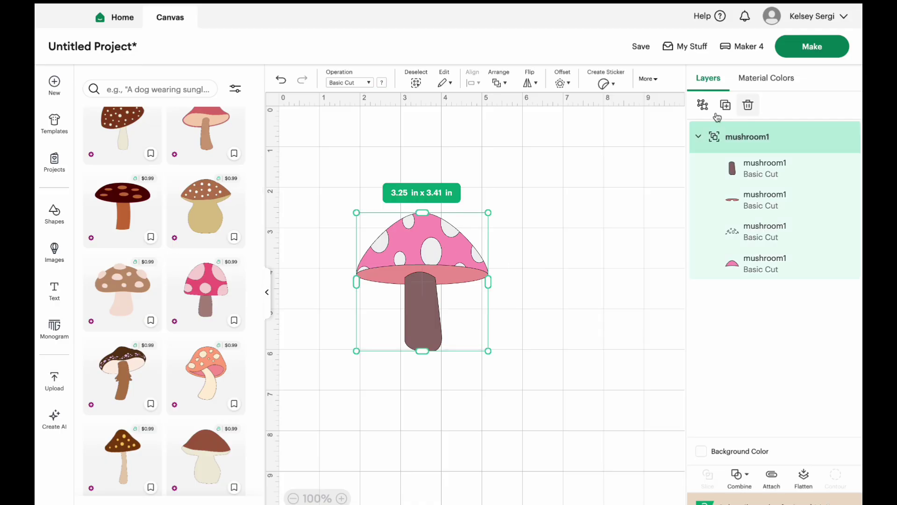
# Ungroup the mushroom and preview its cut mats, checking the pink and mauve mats.
pyautogui.click(702, 105)
pyautogui.click(810, 49)
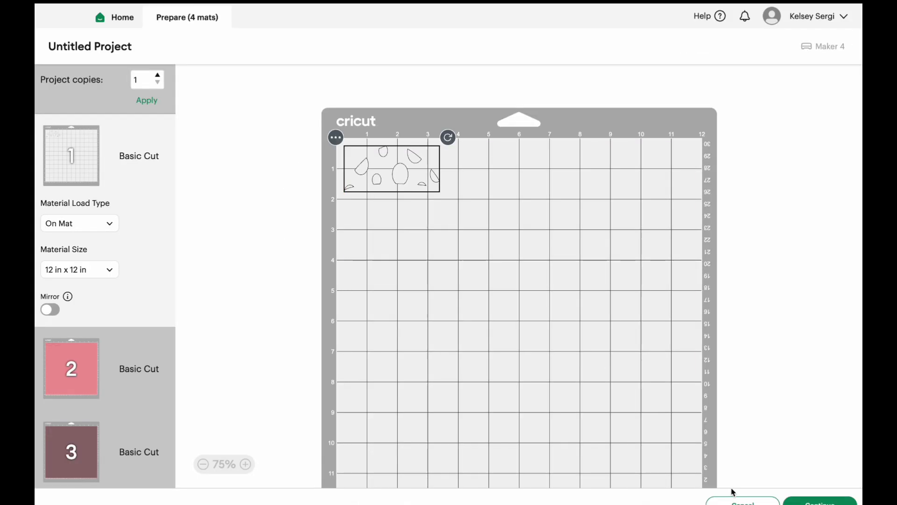
pyautogui.scroll(-1, 74, 294)
pyautogui.scroll(-1, 74, 294)
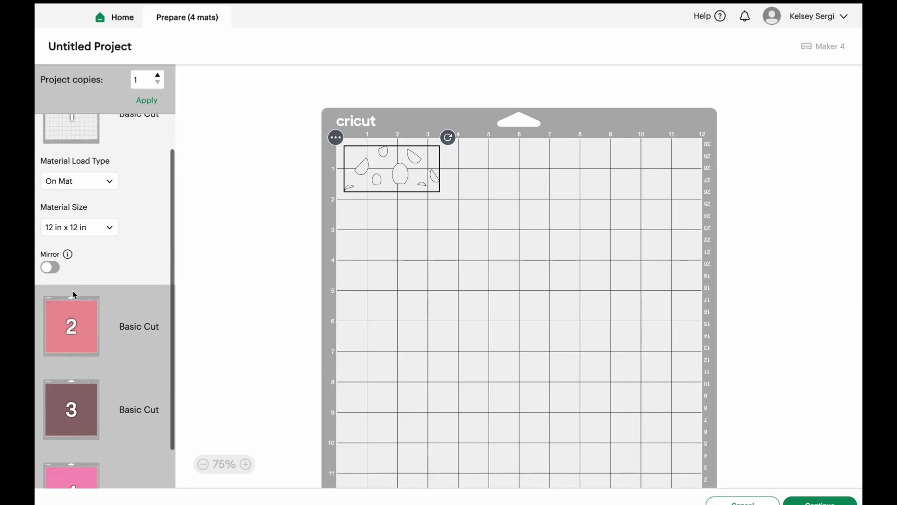
pyautogui.click(74, 343)
pyautogui.click(74, 357)
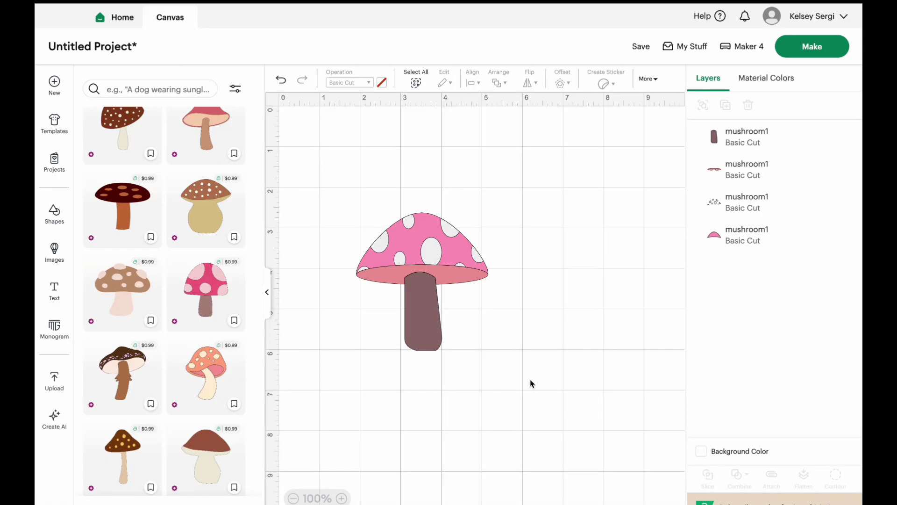
# Regroup the four mushroom layers and return to the canvas from the mat preview.
pyautogui.click(426, 330)
pyautogui.click(703, 105)
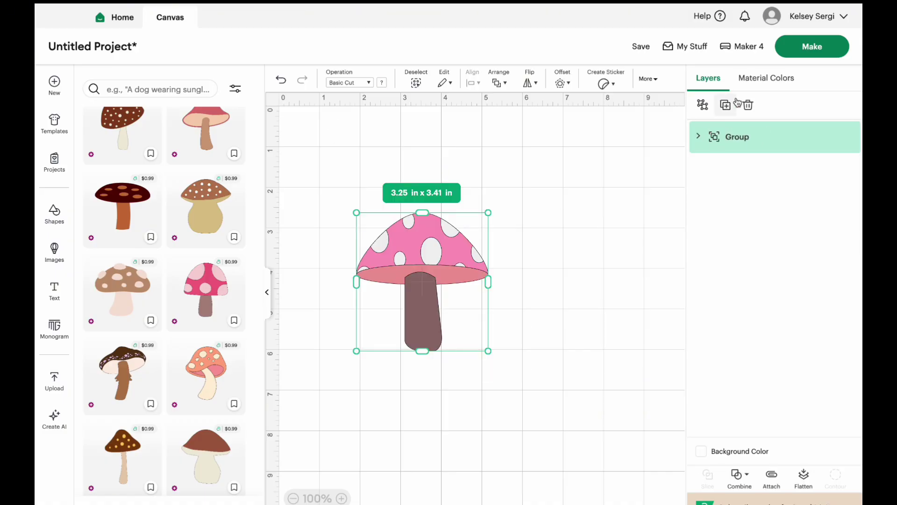
pyautogui.click(826, 47)
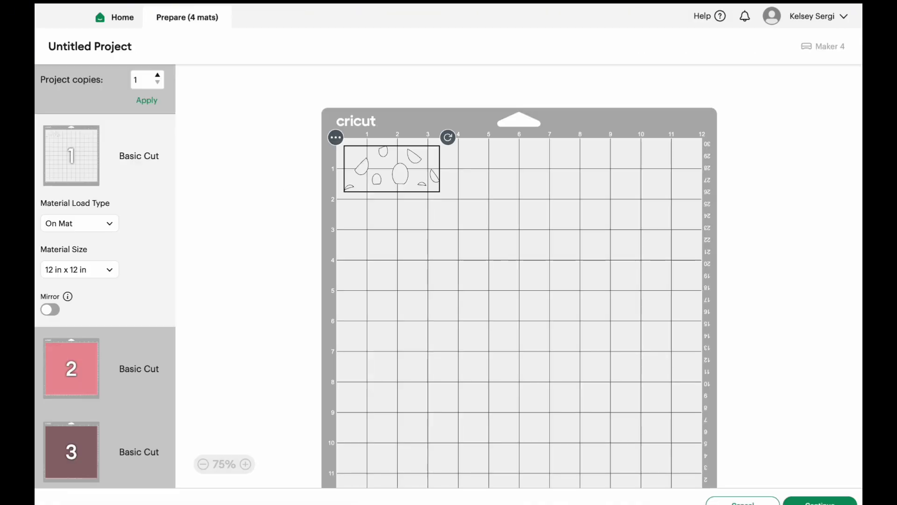
pyautogui.click(742, 501)
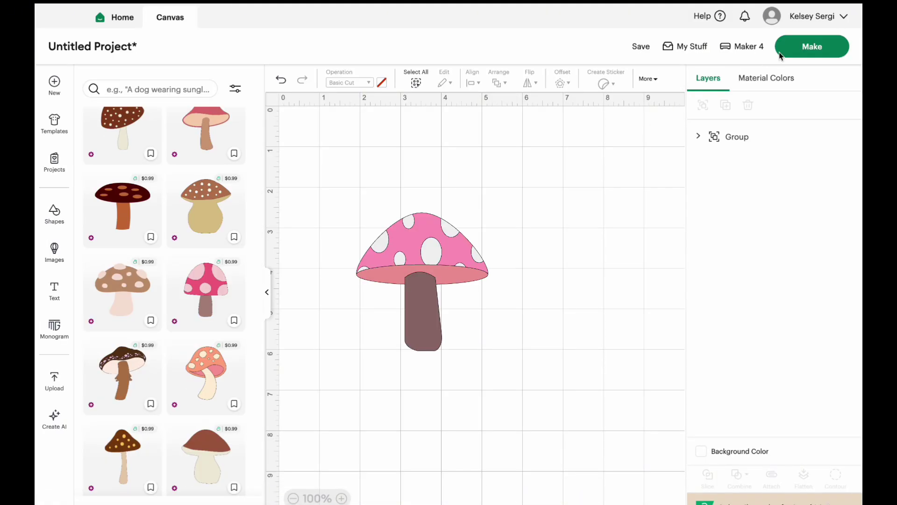
# Open the mat preview again and review mats 1–4, ending on the white dots mat.
pyautogui.click(821, 49)
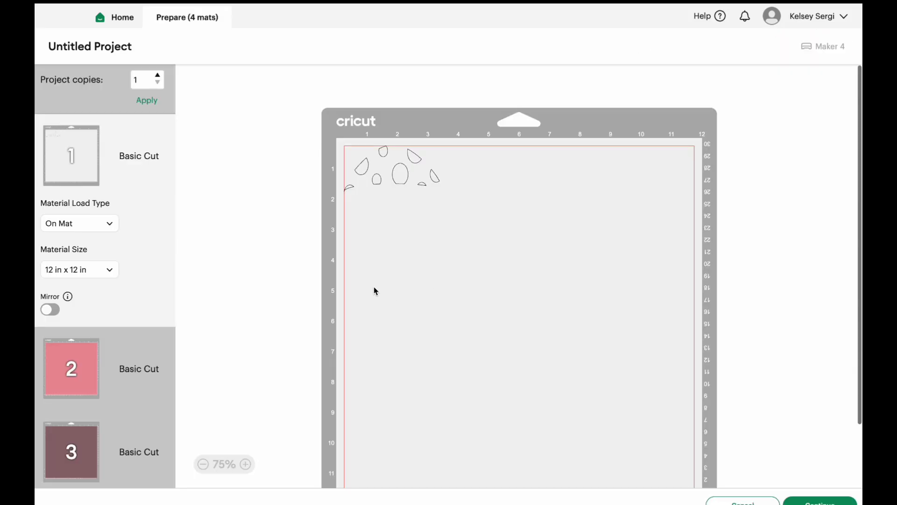
pyautogui.scroll(-3, 70, 299)
pyautogui.click(60, 304)
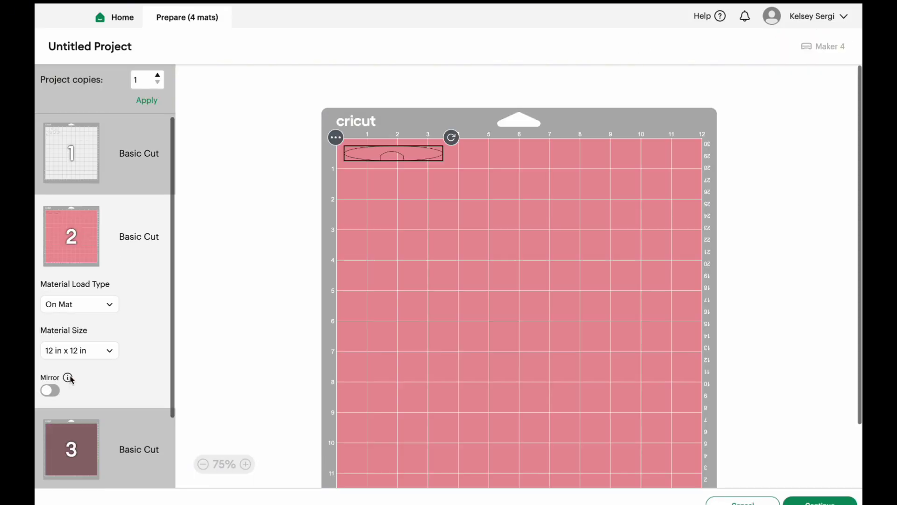
pyautogui.scroll(-2, 68, 373)
pyautogui.click(72, 371)
pyautogui.click(78, 450)
pyautogui.scroll(3, 75, 327)
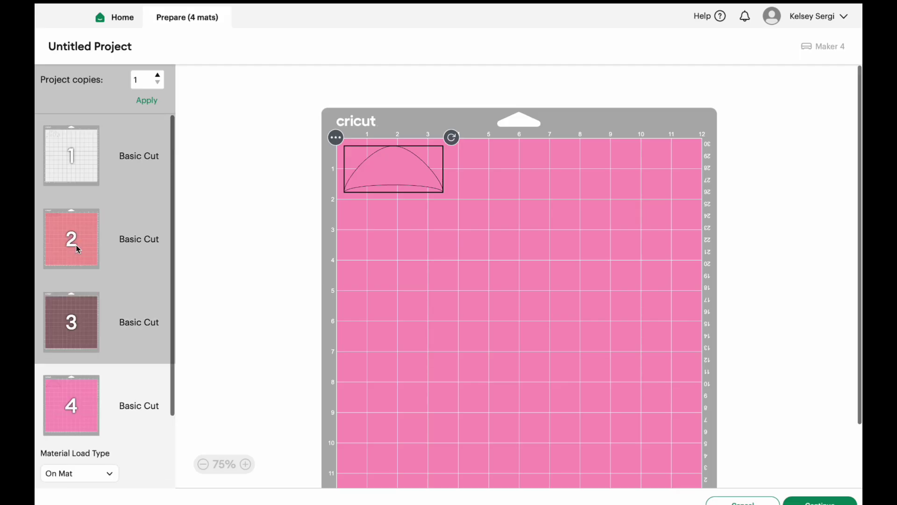
pyautogui.click(70, 151)
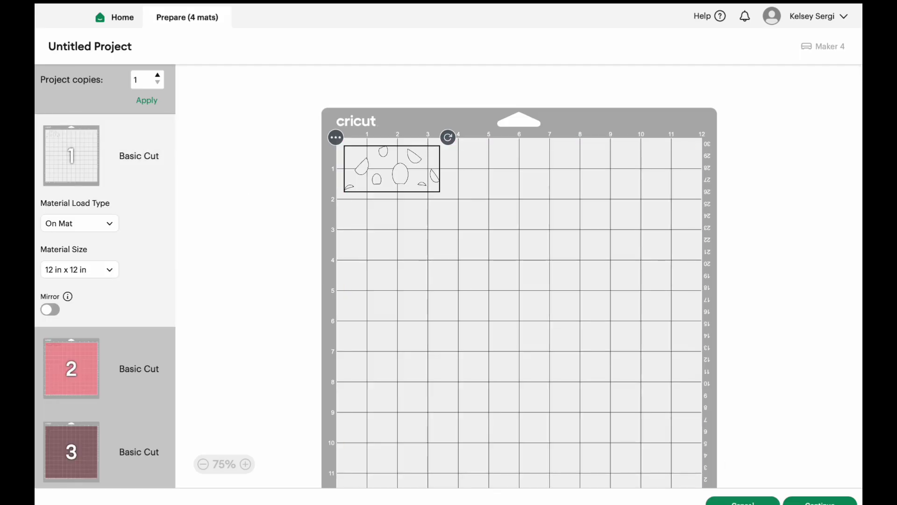